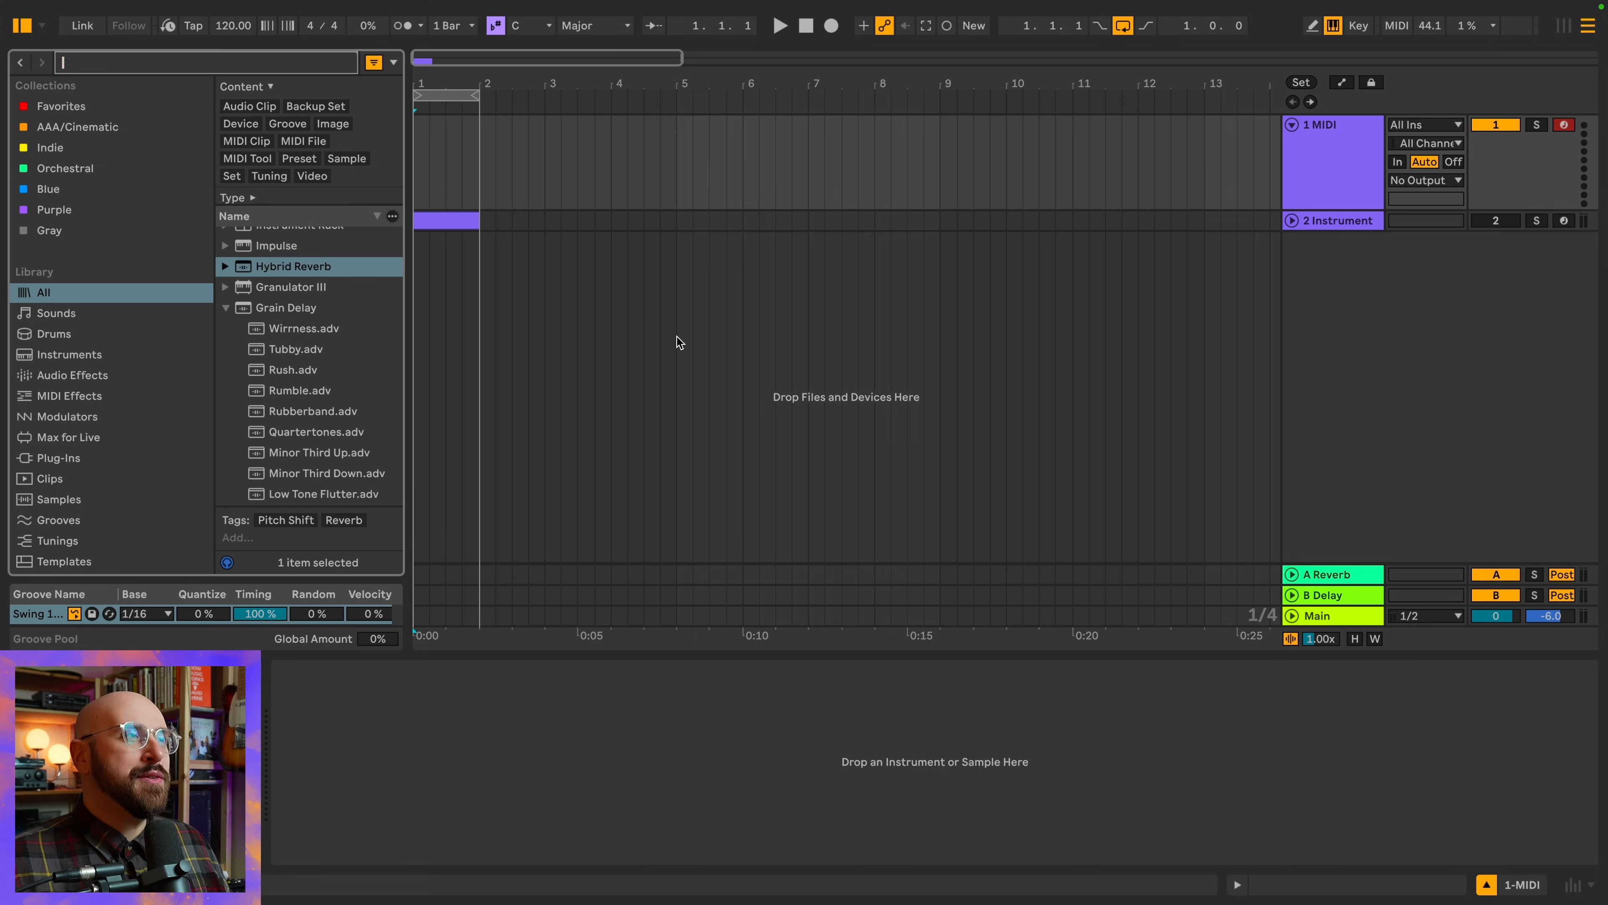
Load DS FM onto the first MIDI track and add the Expression Control modulator in front of it
{"action": "type", "text": "DS FM"}
{"action": "key", "text": "Return"}
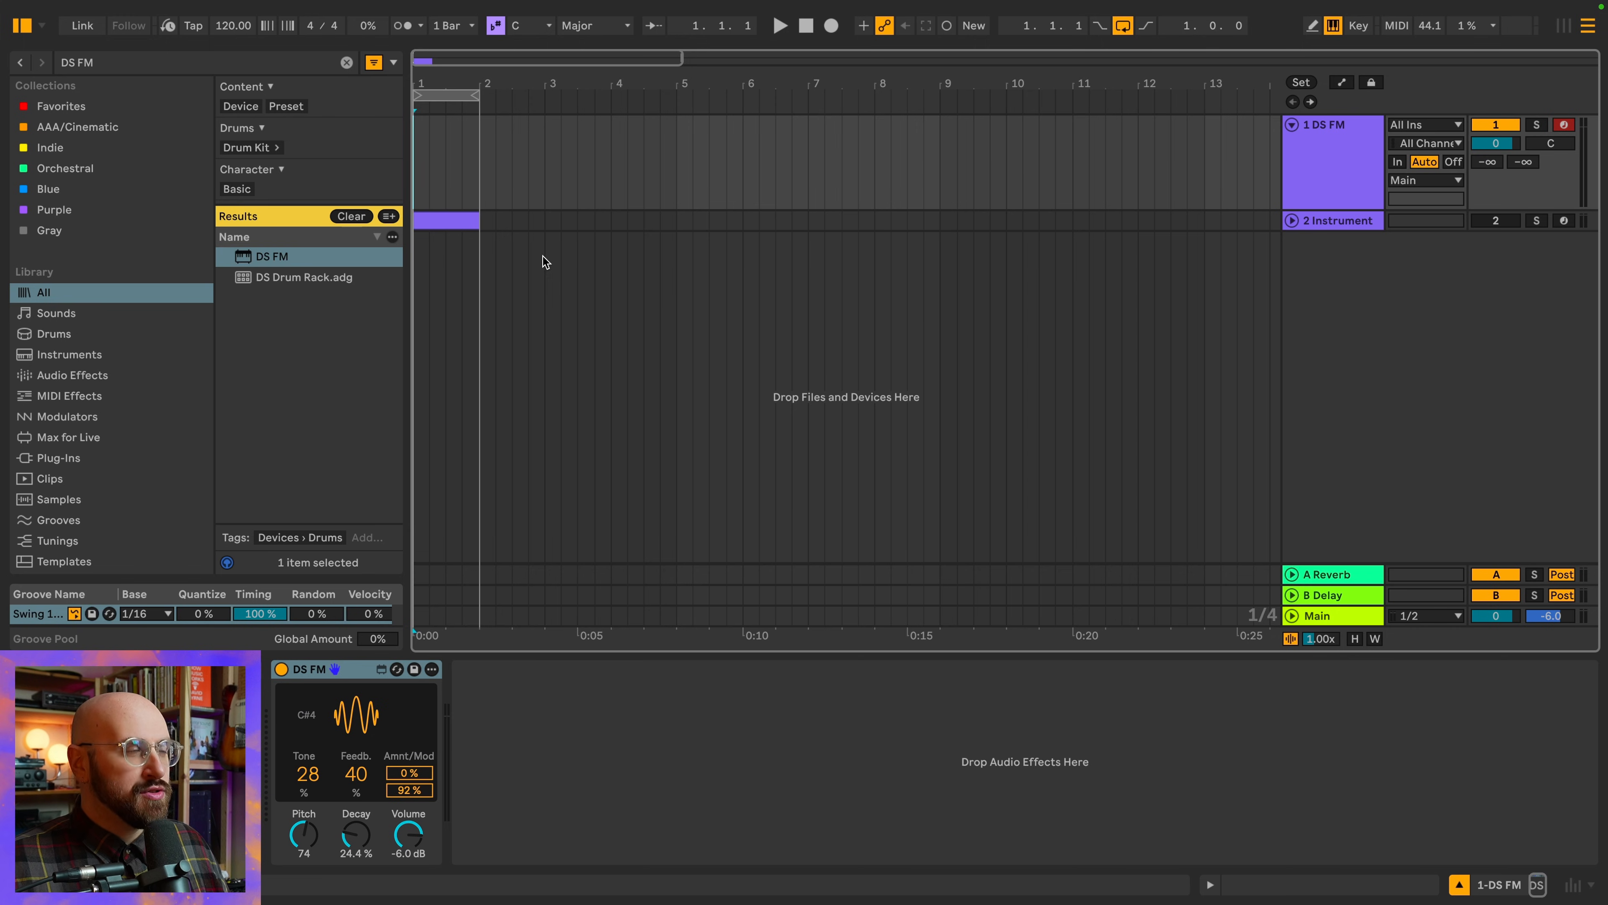
{"action": "key", "text": "ctrl+f"}
{"action": "type", "text": "Expre"}
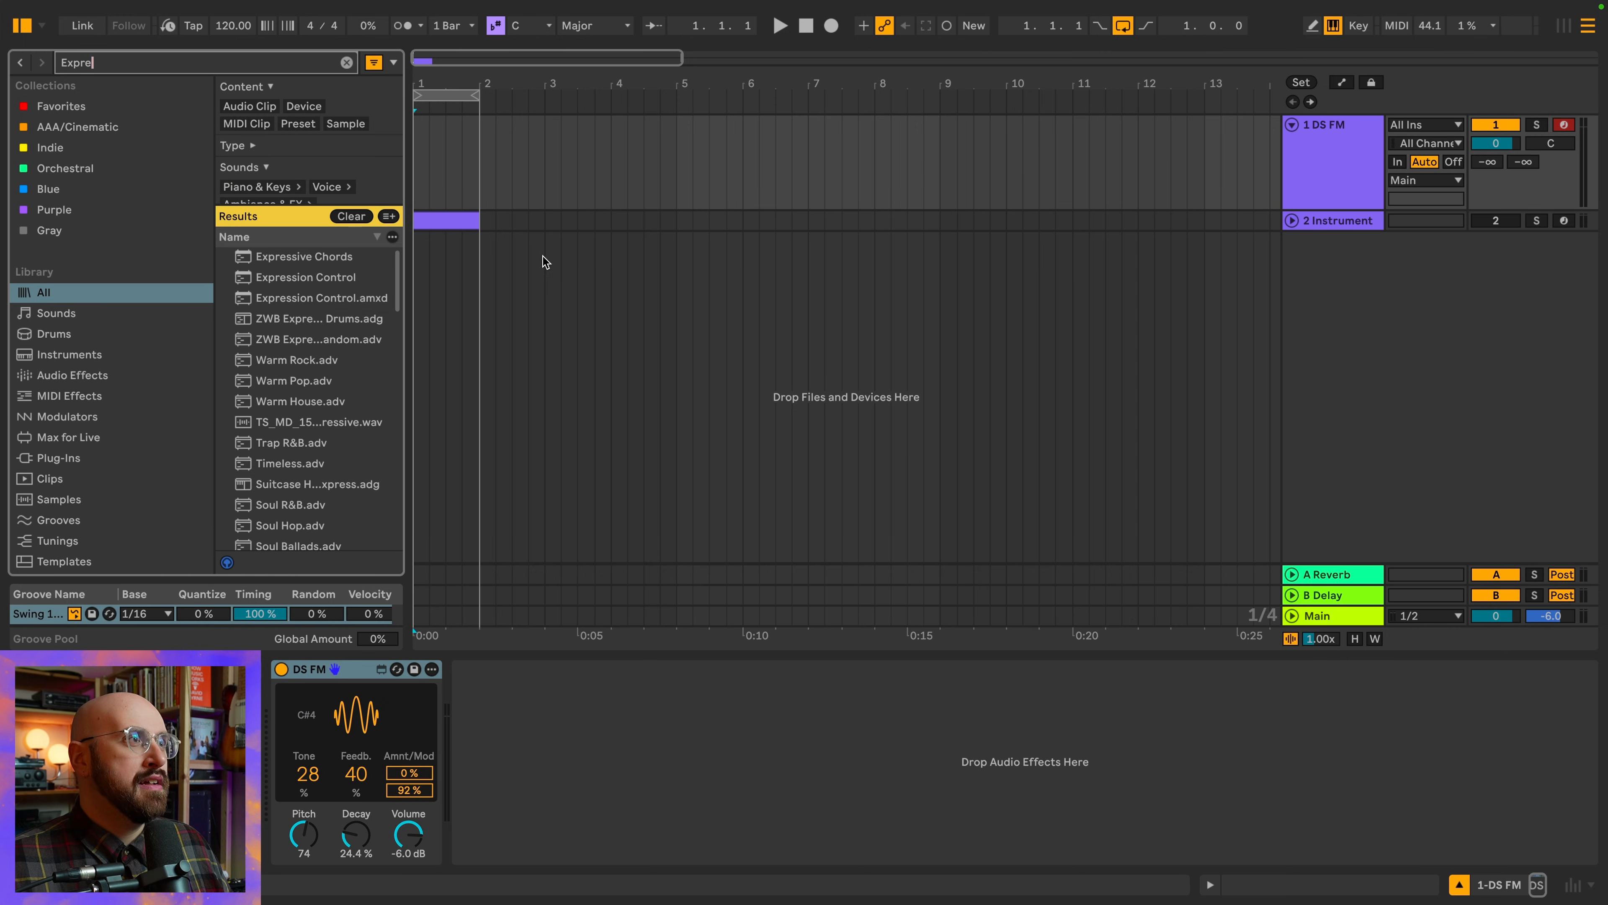
{"action": "type", "text": "ss"}
{"action": "left_click_drag", "start_coordinate": [305, 277], "coordinate": [465, 142]}
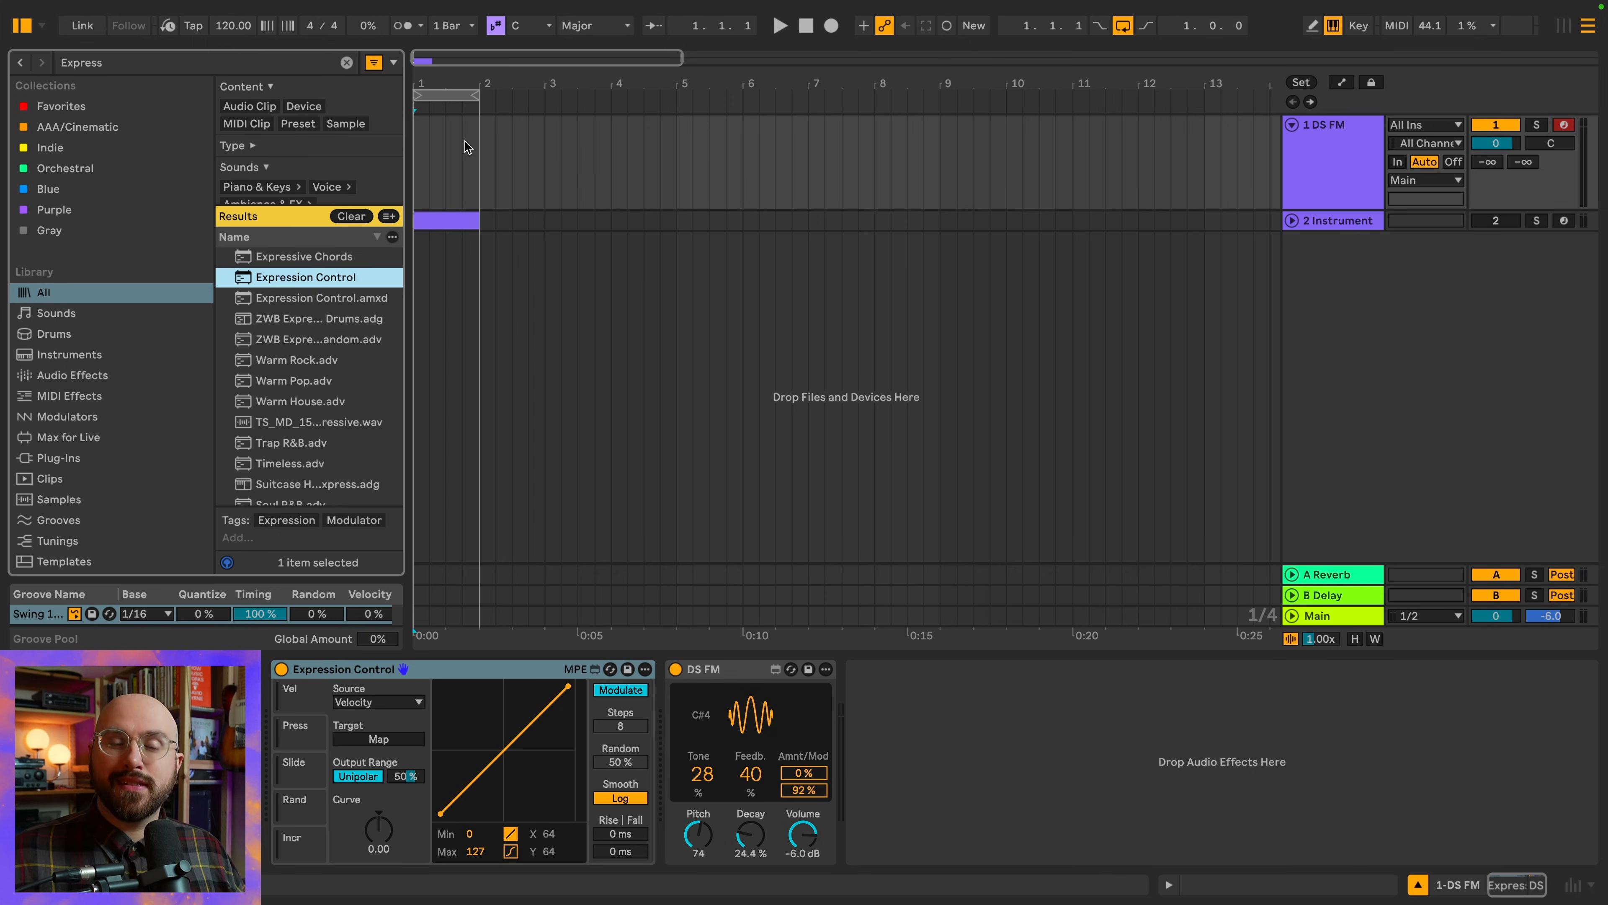
Configure Expression Control's first slot with a Random source, Remote mode and 100% random, and map it to DS FM's Tone
{"action": "left_click", "coordinate": [302, 703]}
{"action": "left_click", "coordinate": [388, 702]}
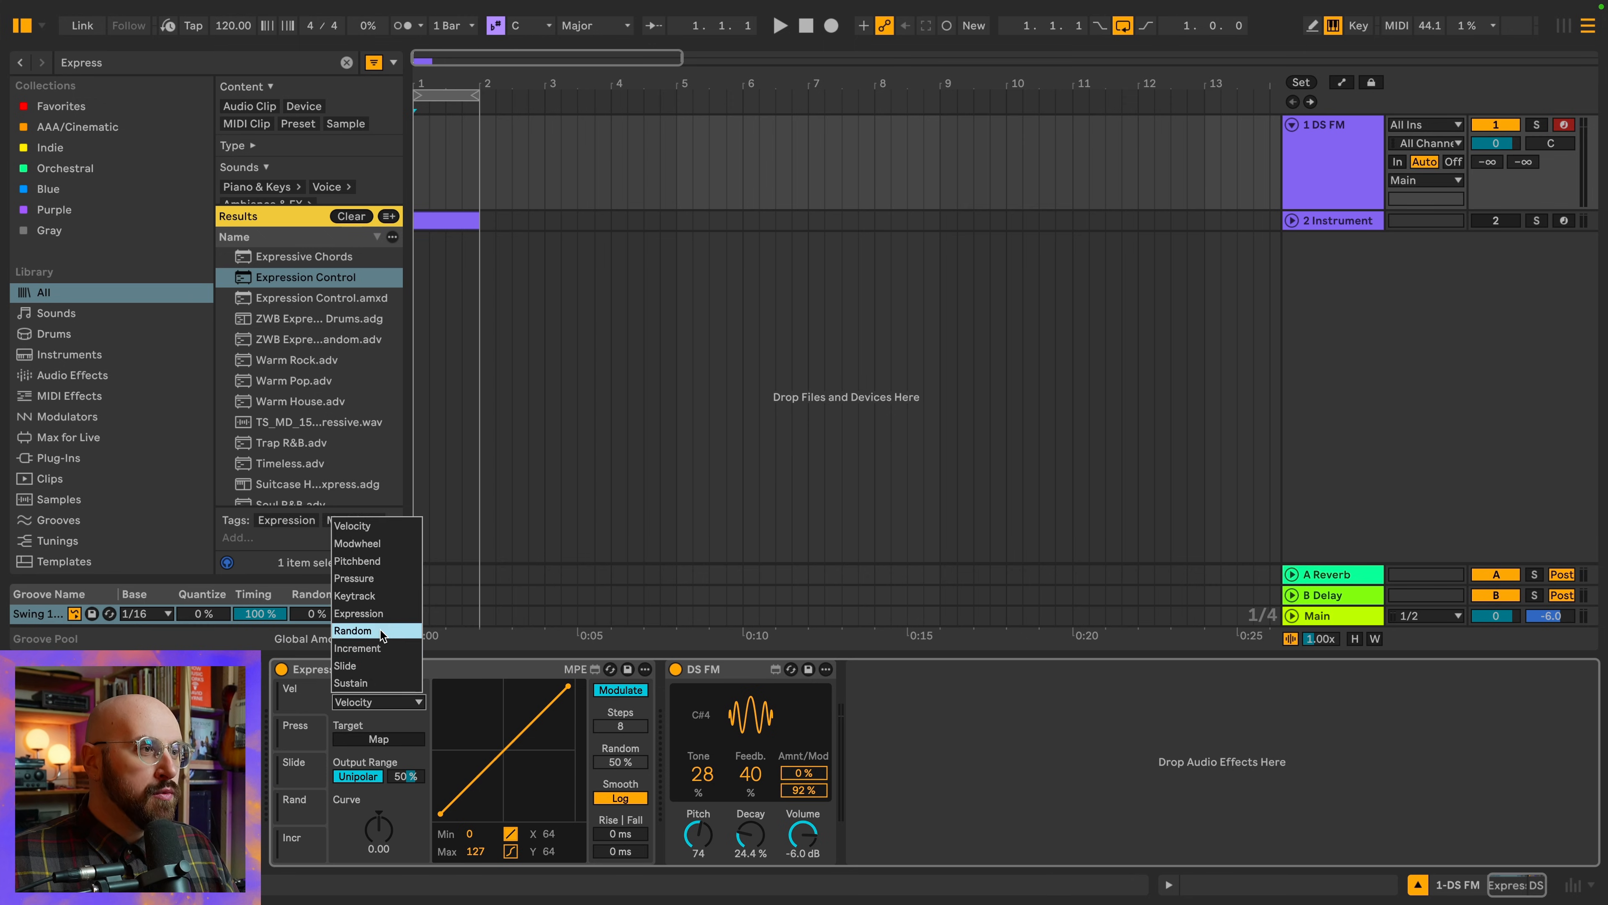
{"action": "left_click", "coordinate": [364, 630]}
{"action": "left_click", "coordinate": [641, 696]}
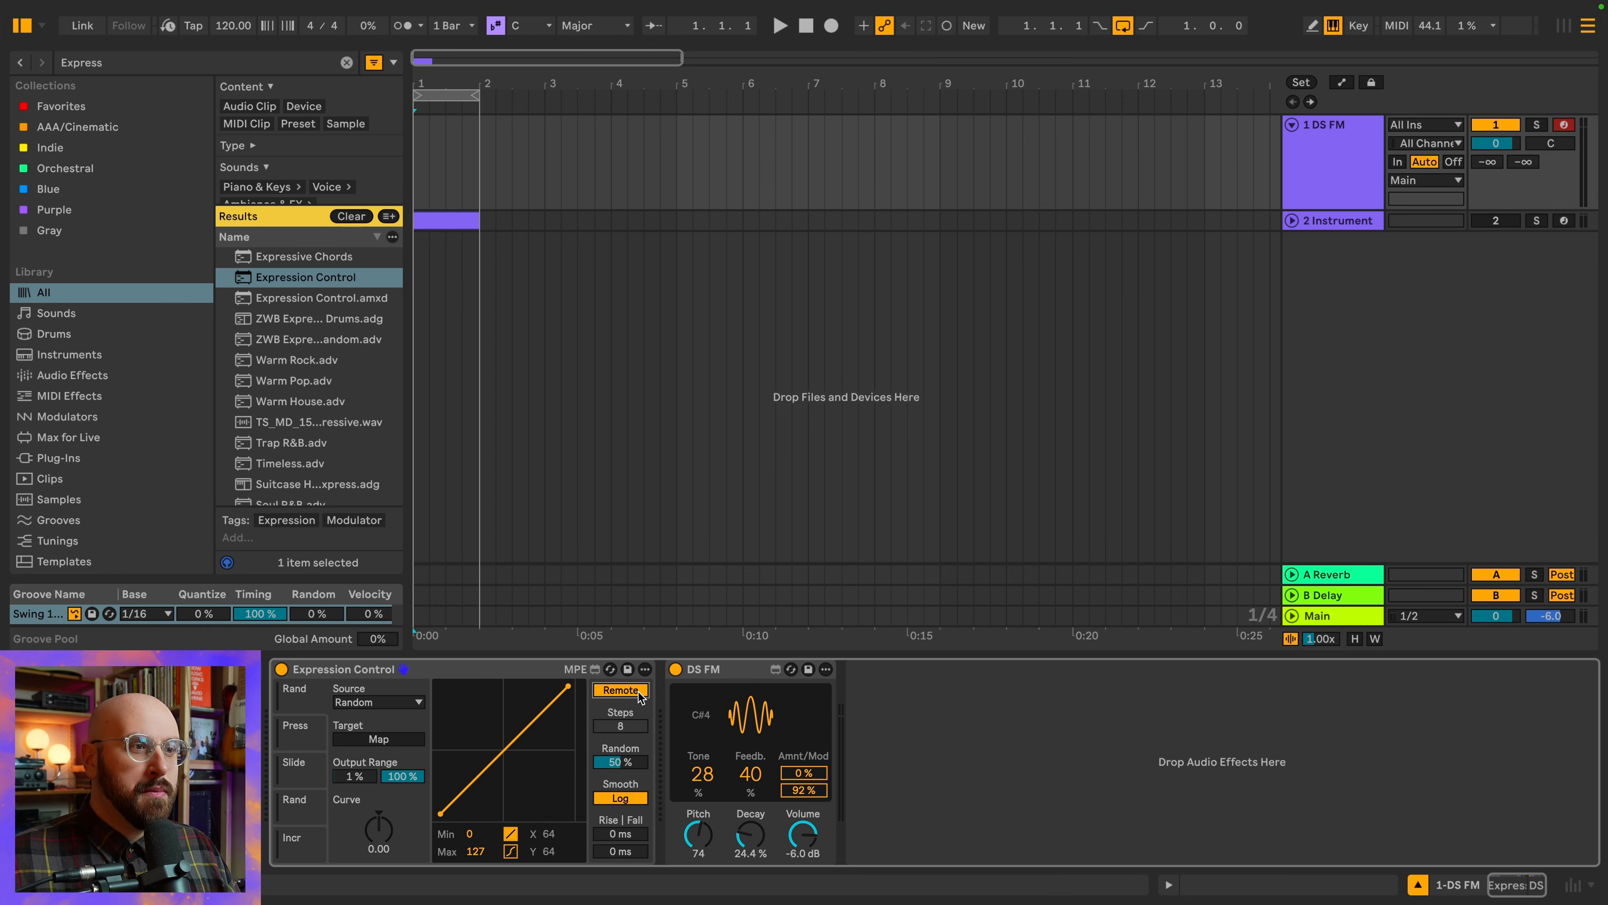
{"action": "left_click_drag", "start_coordinate": [621, 762], "coordinate": [621, 699]}
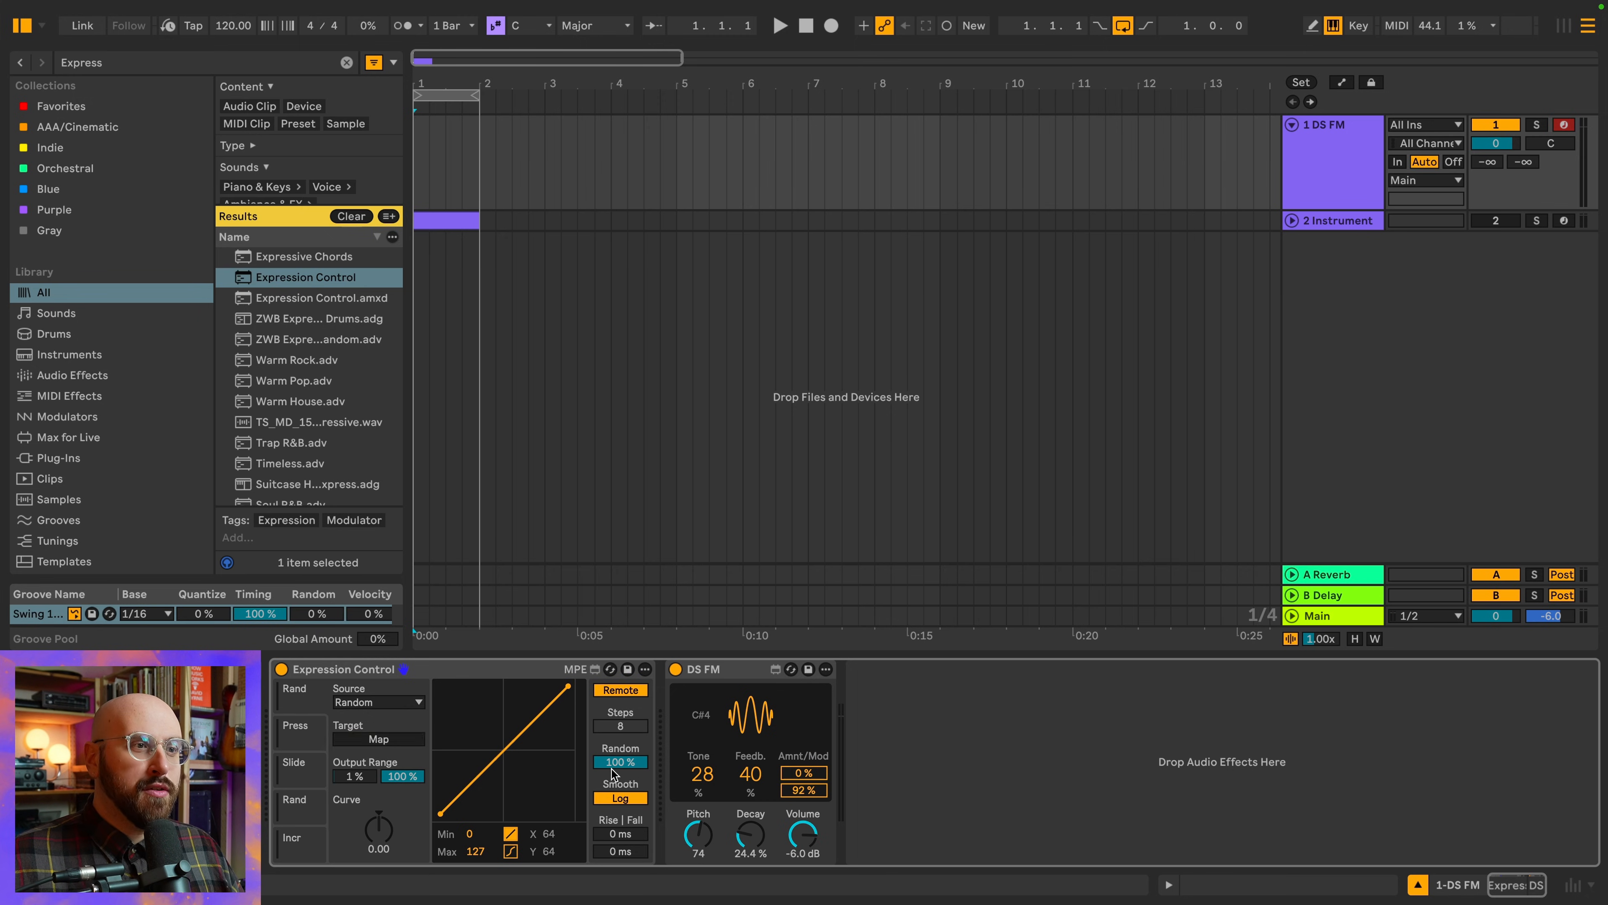
{"action": "left_click", "coordinate": [708, 792]}
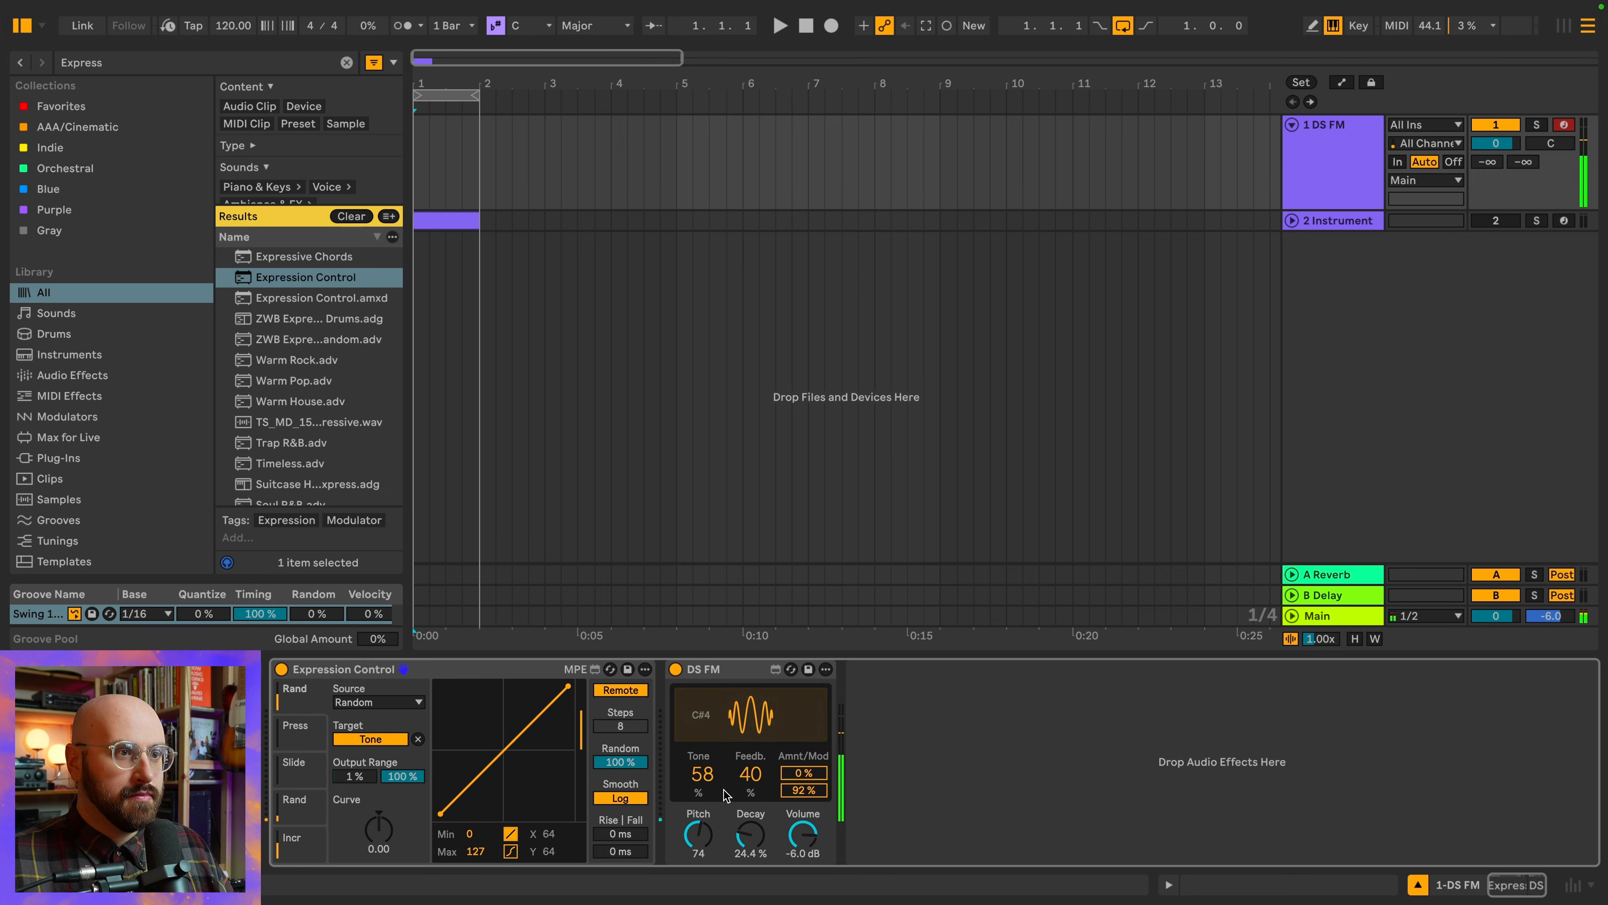
Group the Expression Control and DS FM devices into an Instrument Rack
{"action": "left_click", "coordinate": [480, 728]}
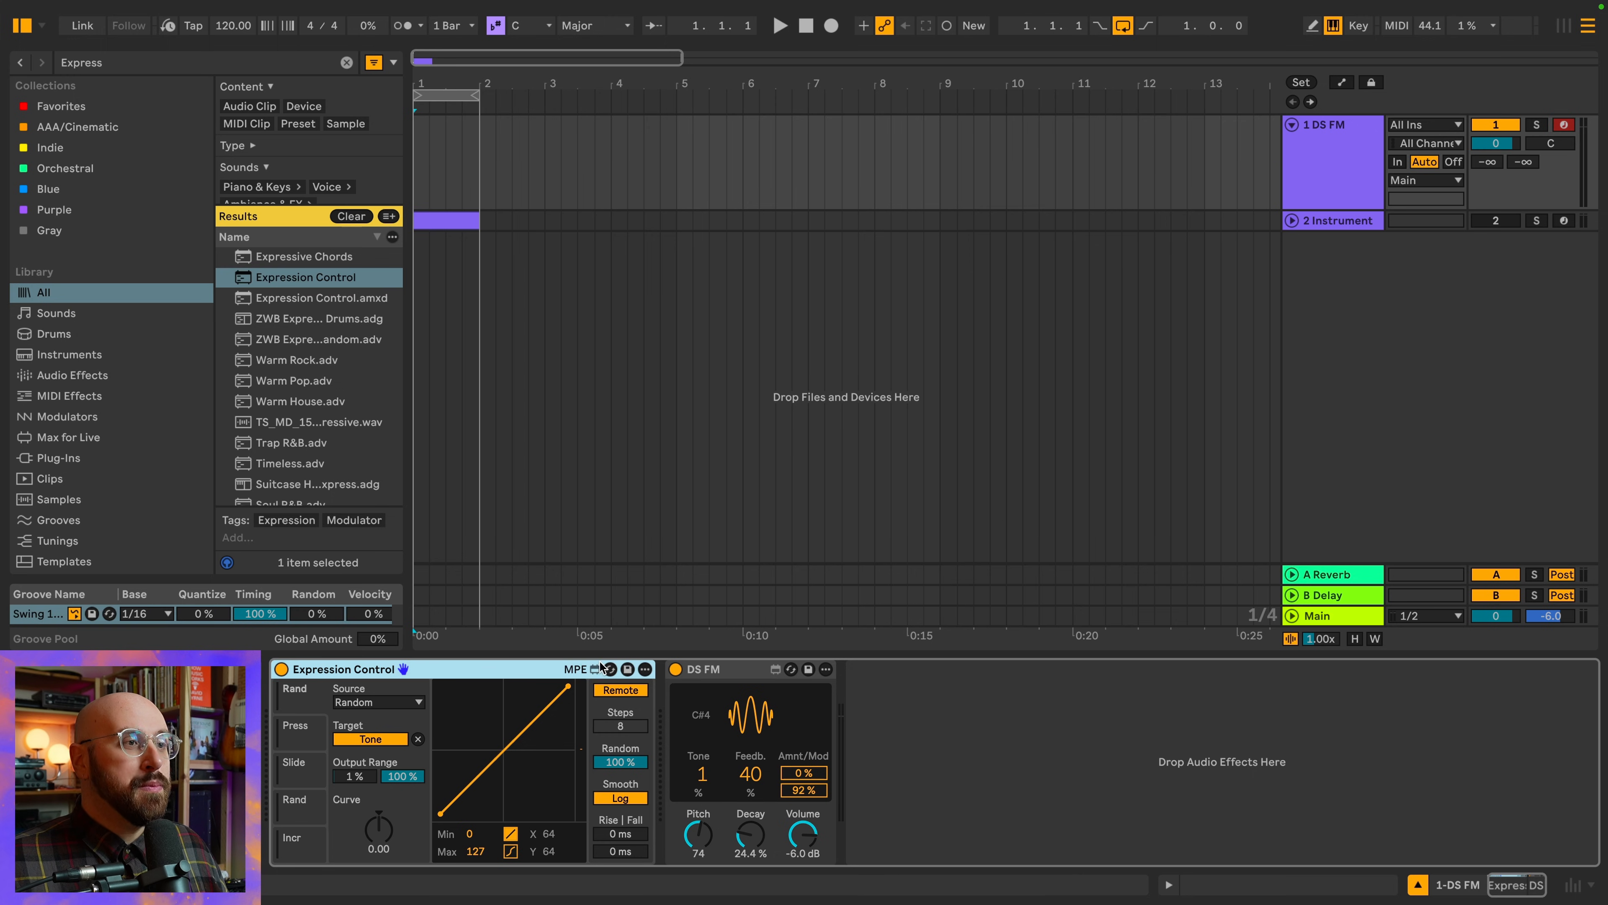
{"action": "right_click", "coordinate": [727, 669]}
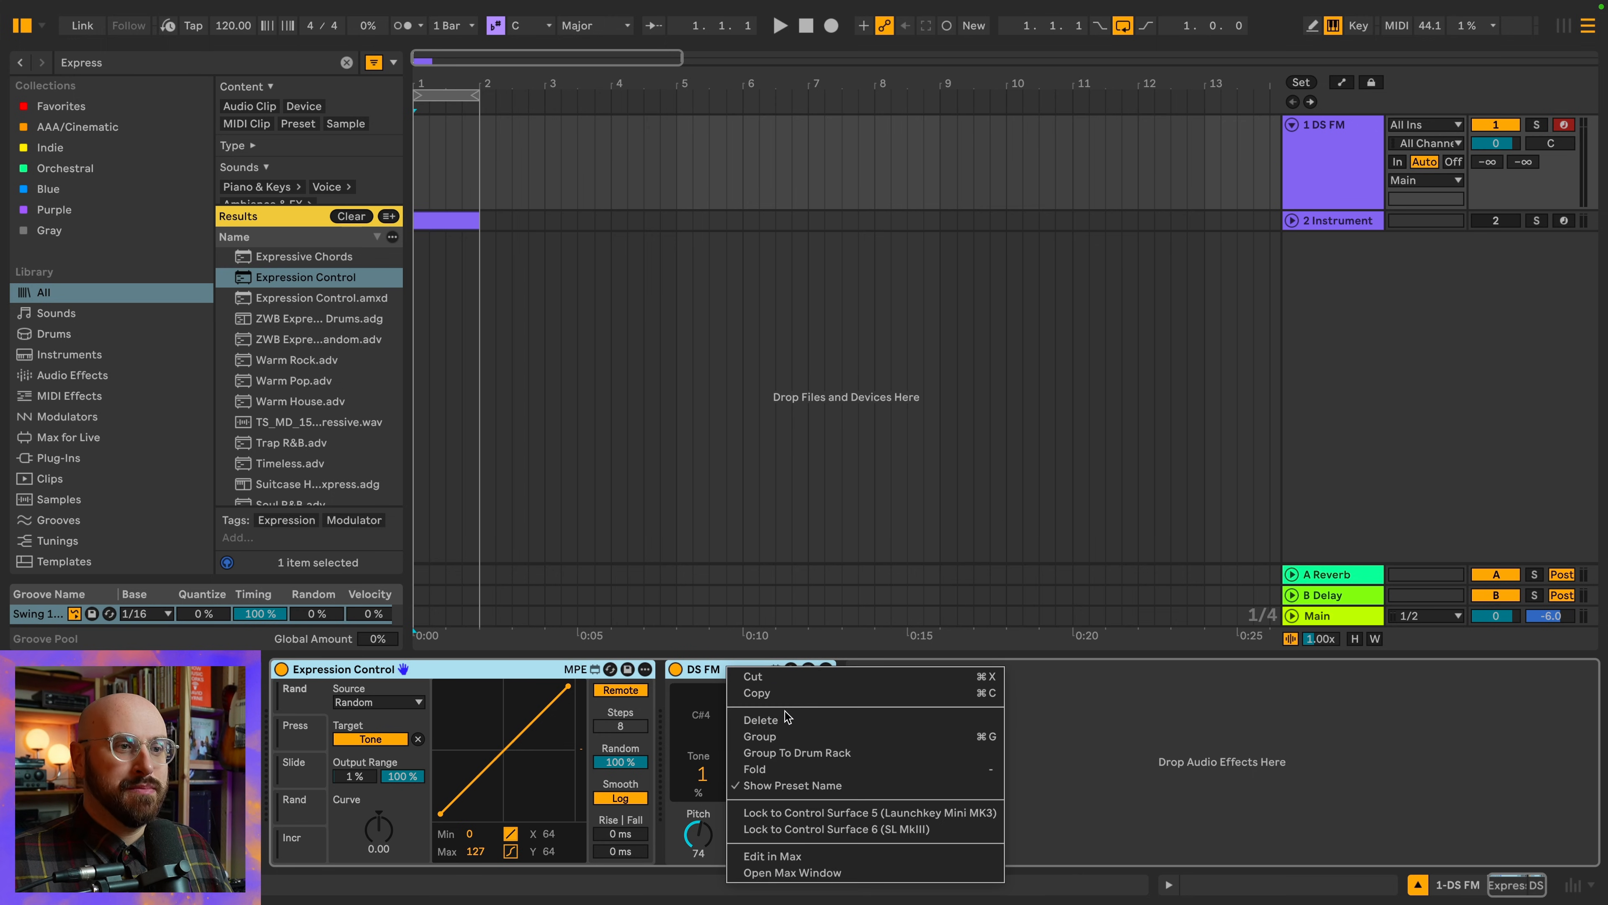
{"action": "left_click", "coordinate": [781, 733]}
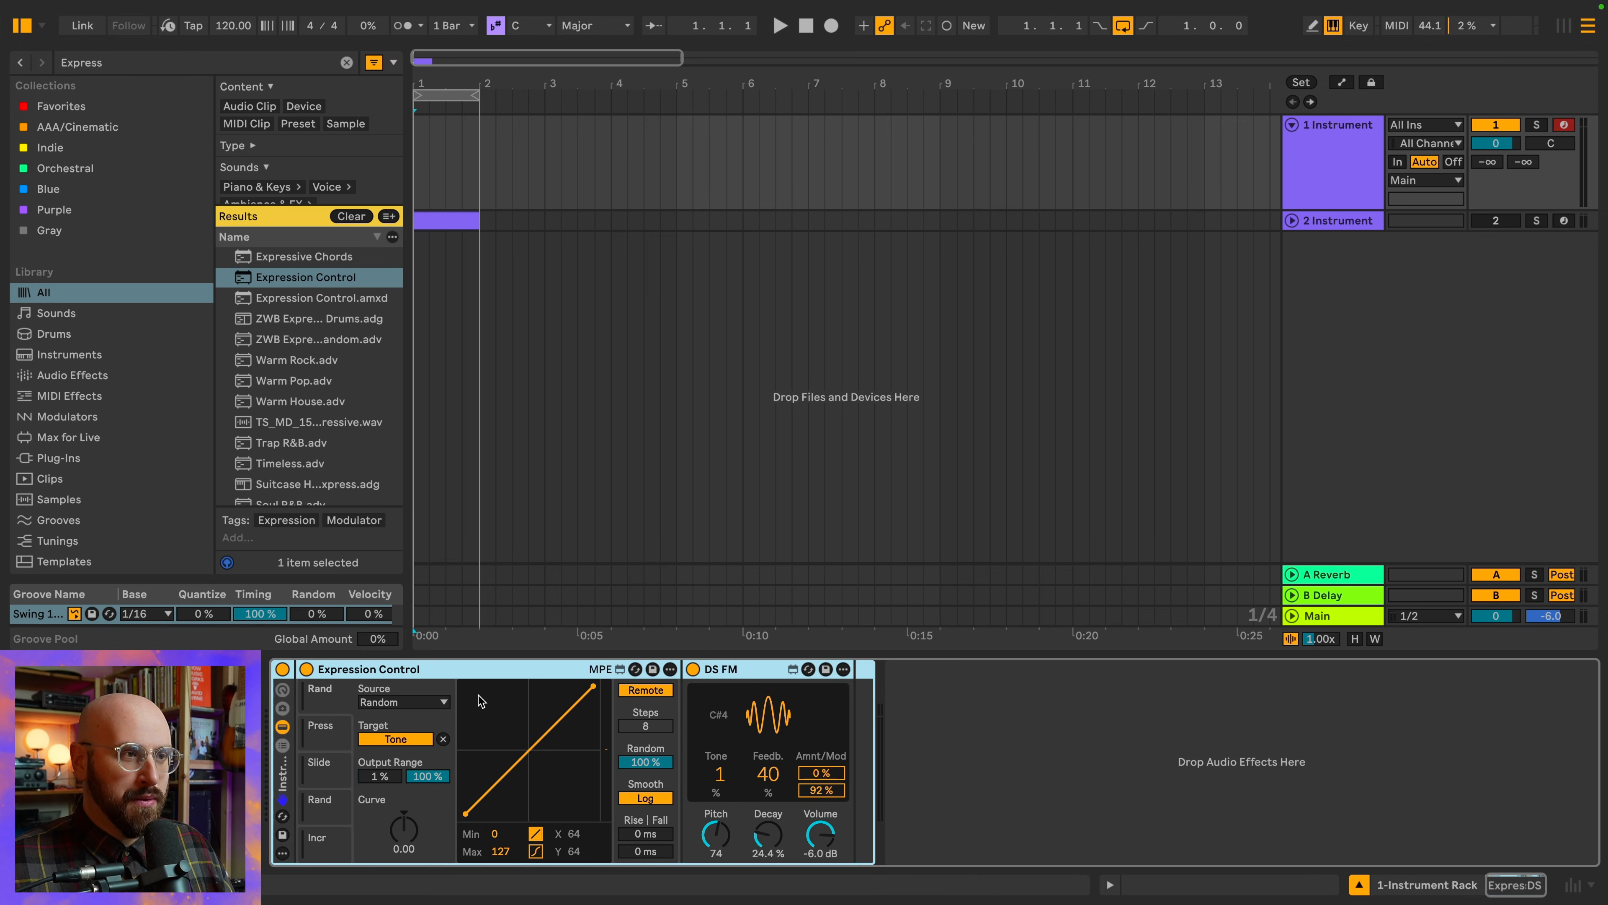
Map both the minimum and maximum of Expression Control's first output range to the rack's Macro 1
{"action": "right_click", "coordinate": [383, 781]}
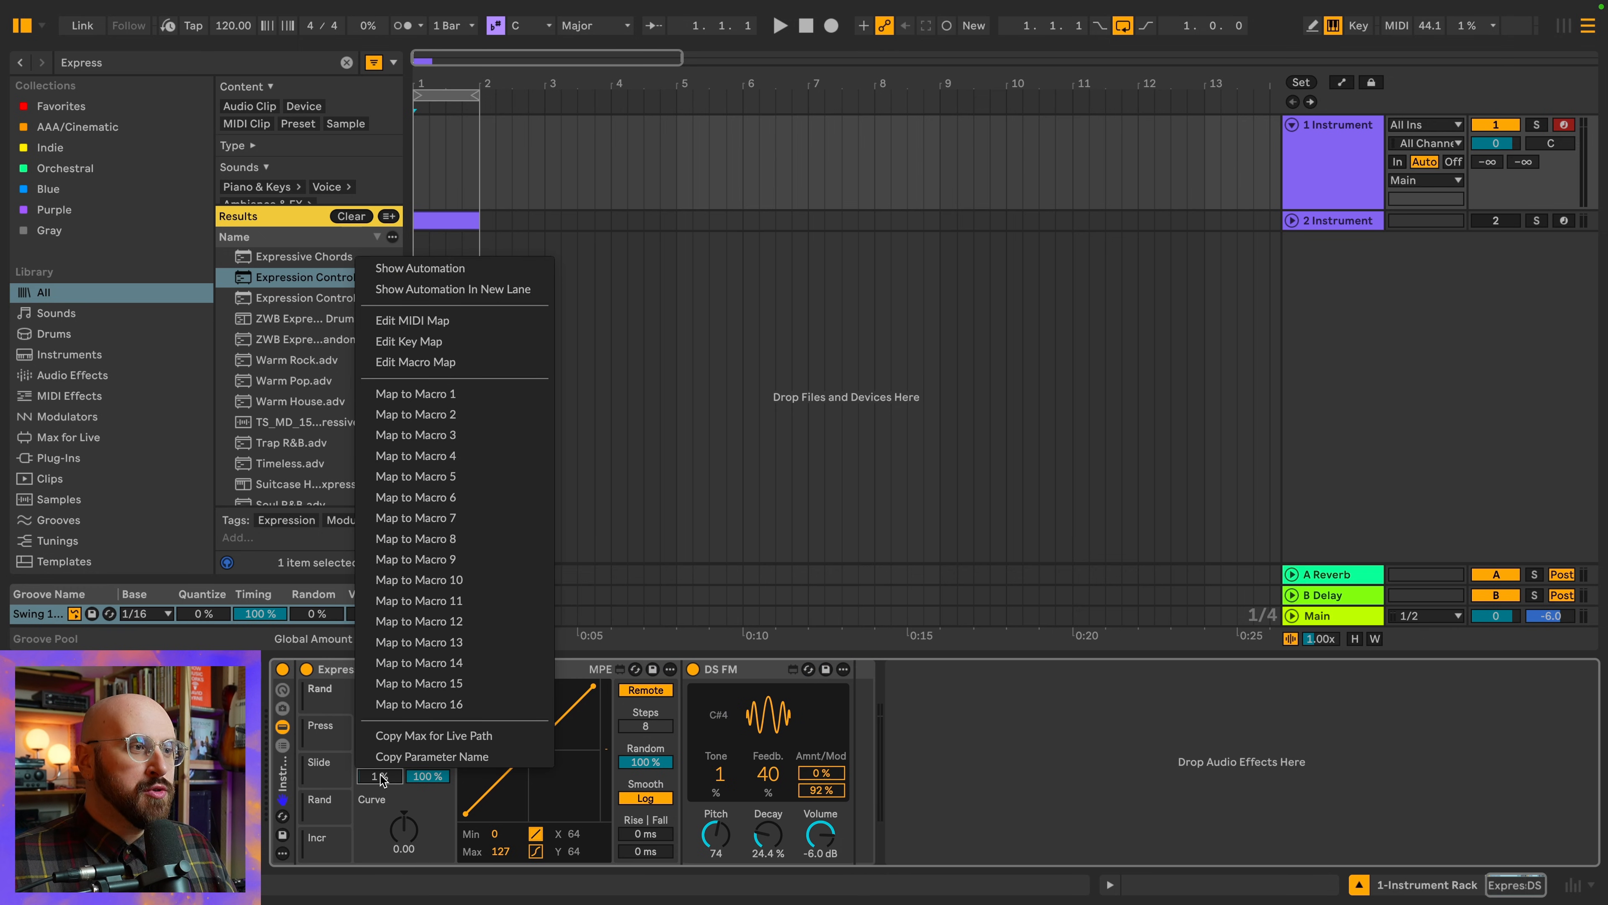
{"action": "left_click", "coordinate": [465, 394]}
{"action": "right_click", "coordinate": [651, 786]}
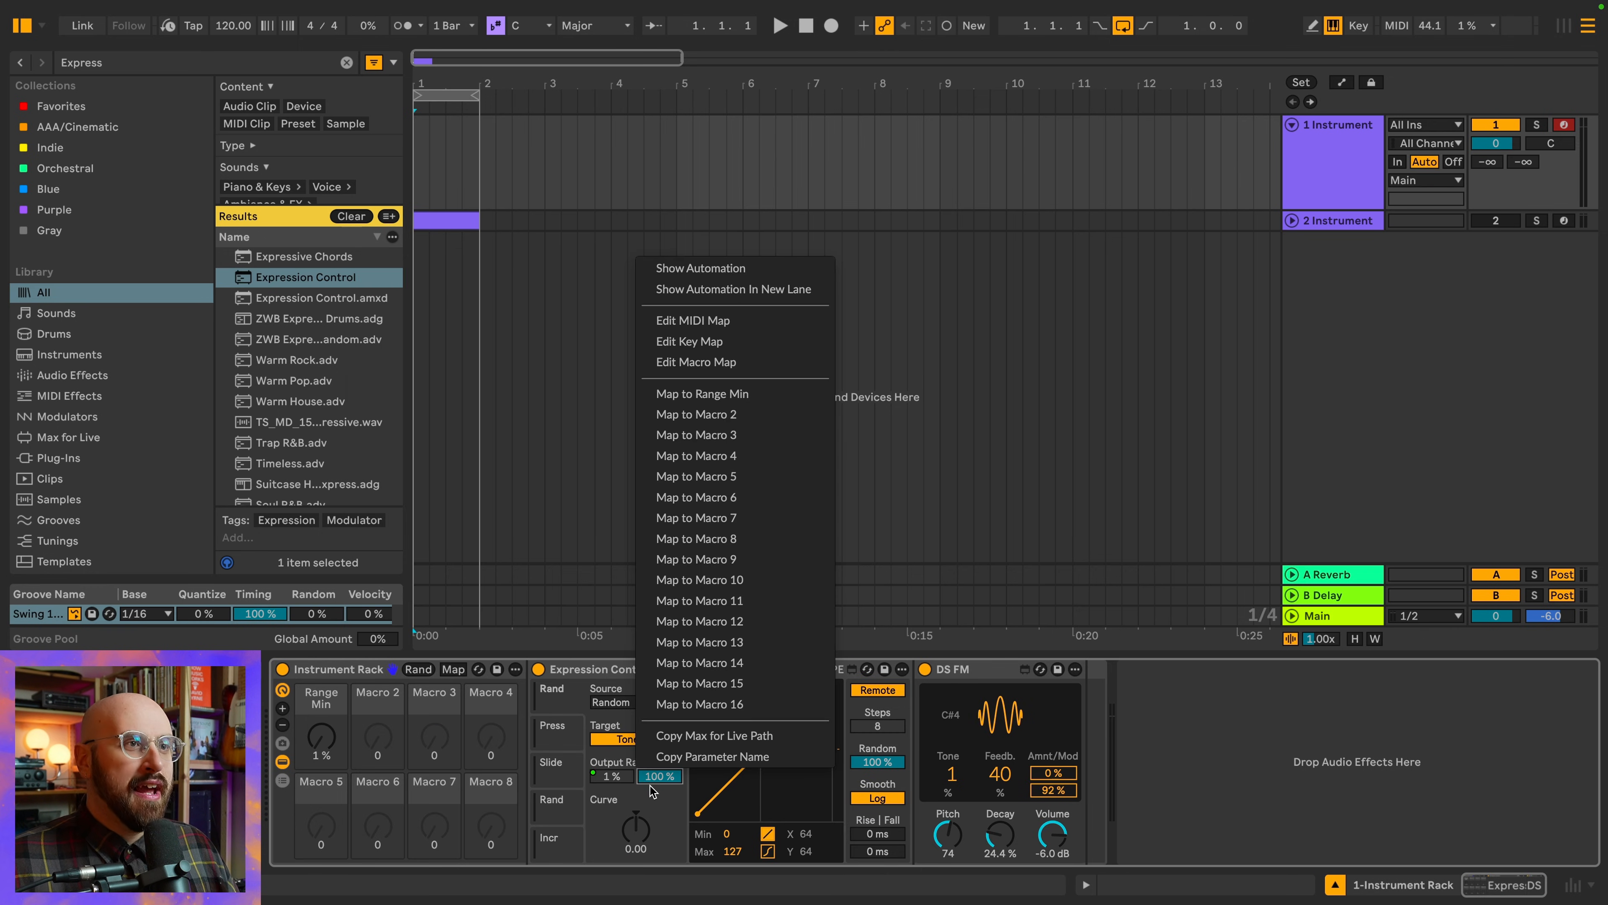
{"action": "left_click", "coordinate": [751, 397]}
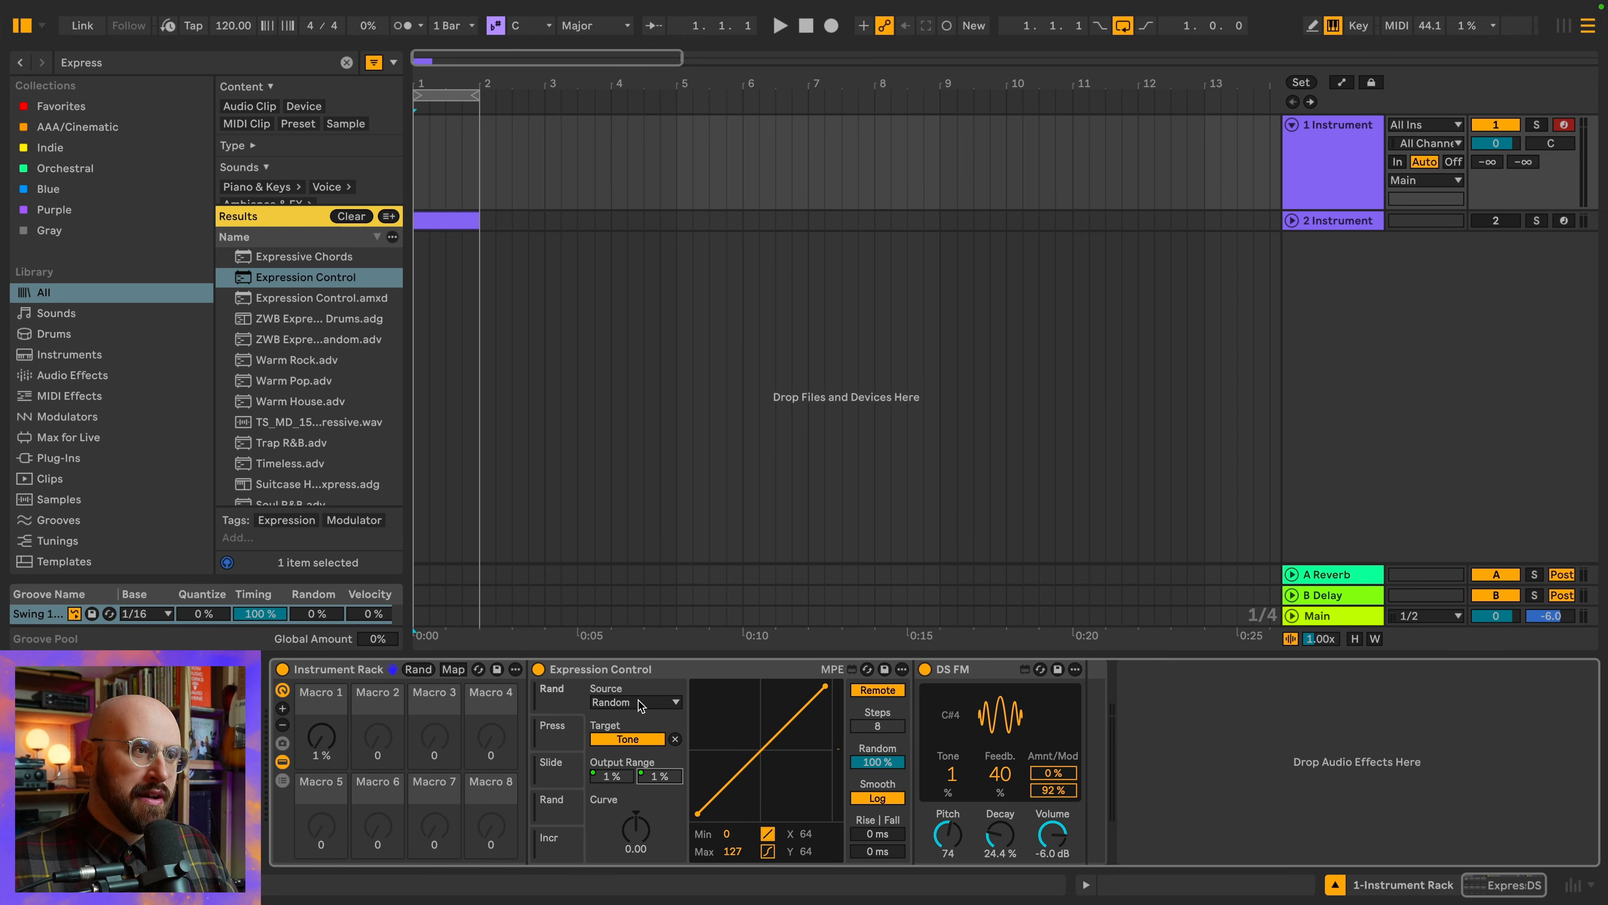
In the macro mappings, set Range Max 1's minimum to 20% and Range Min 1's maximum to 80%, and leave mapping mode
{"action": "left_click", "coordinate": [452, 669]}
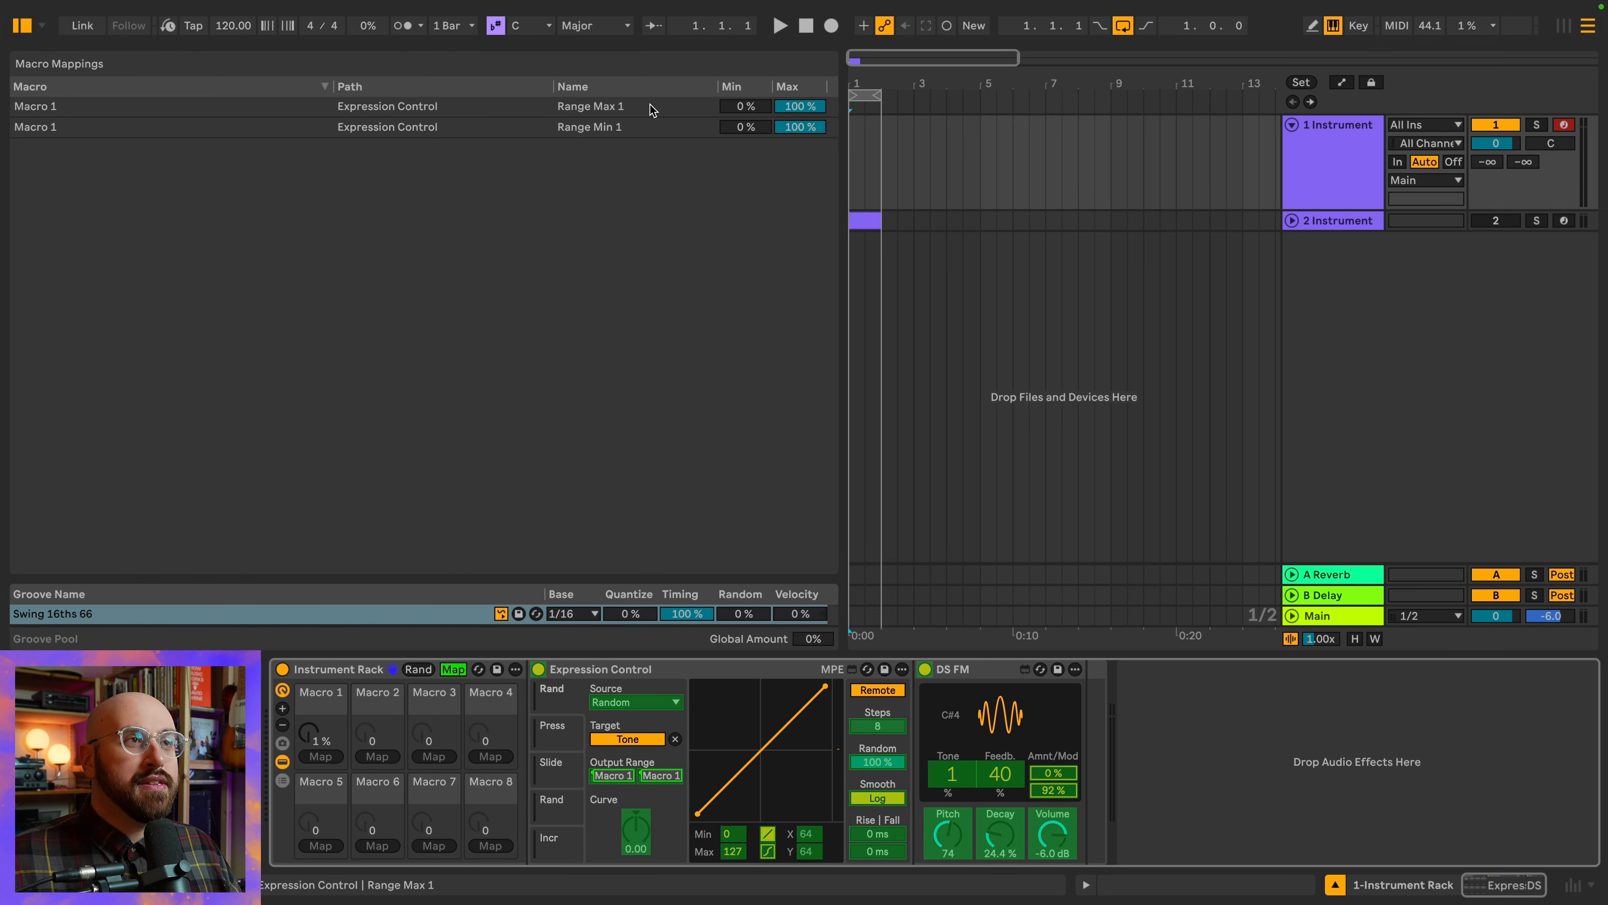
{"action": "left_click", "coordinate": [737, 106]}
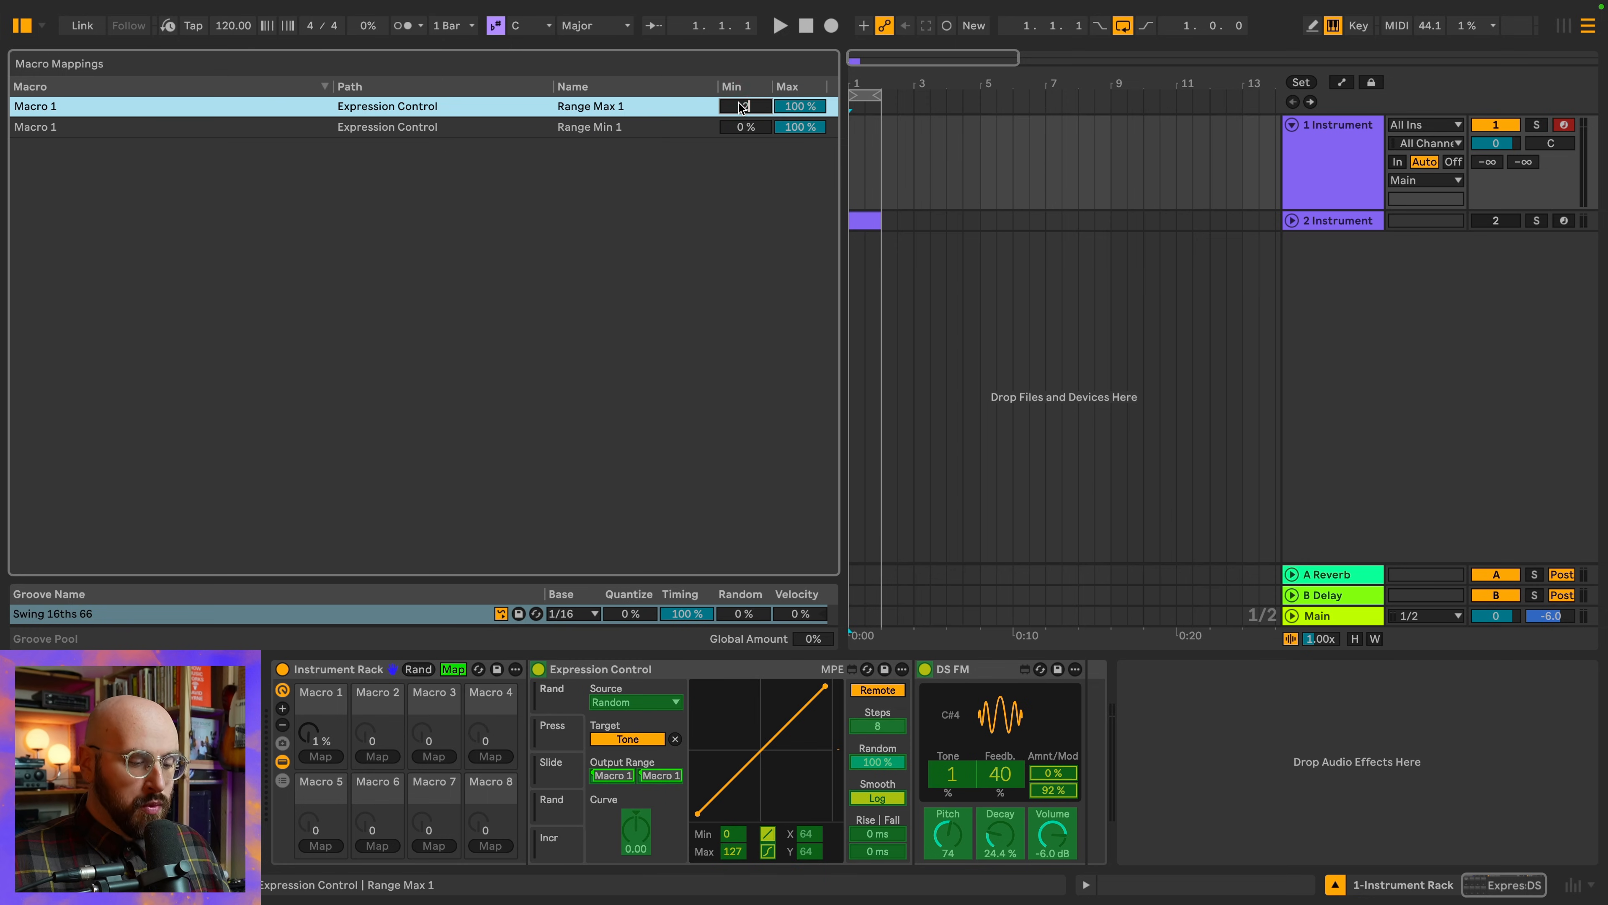
{"action": "type", "text": "20"}
{"action": "key", "text": "Return"}
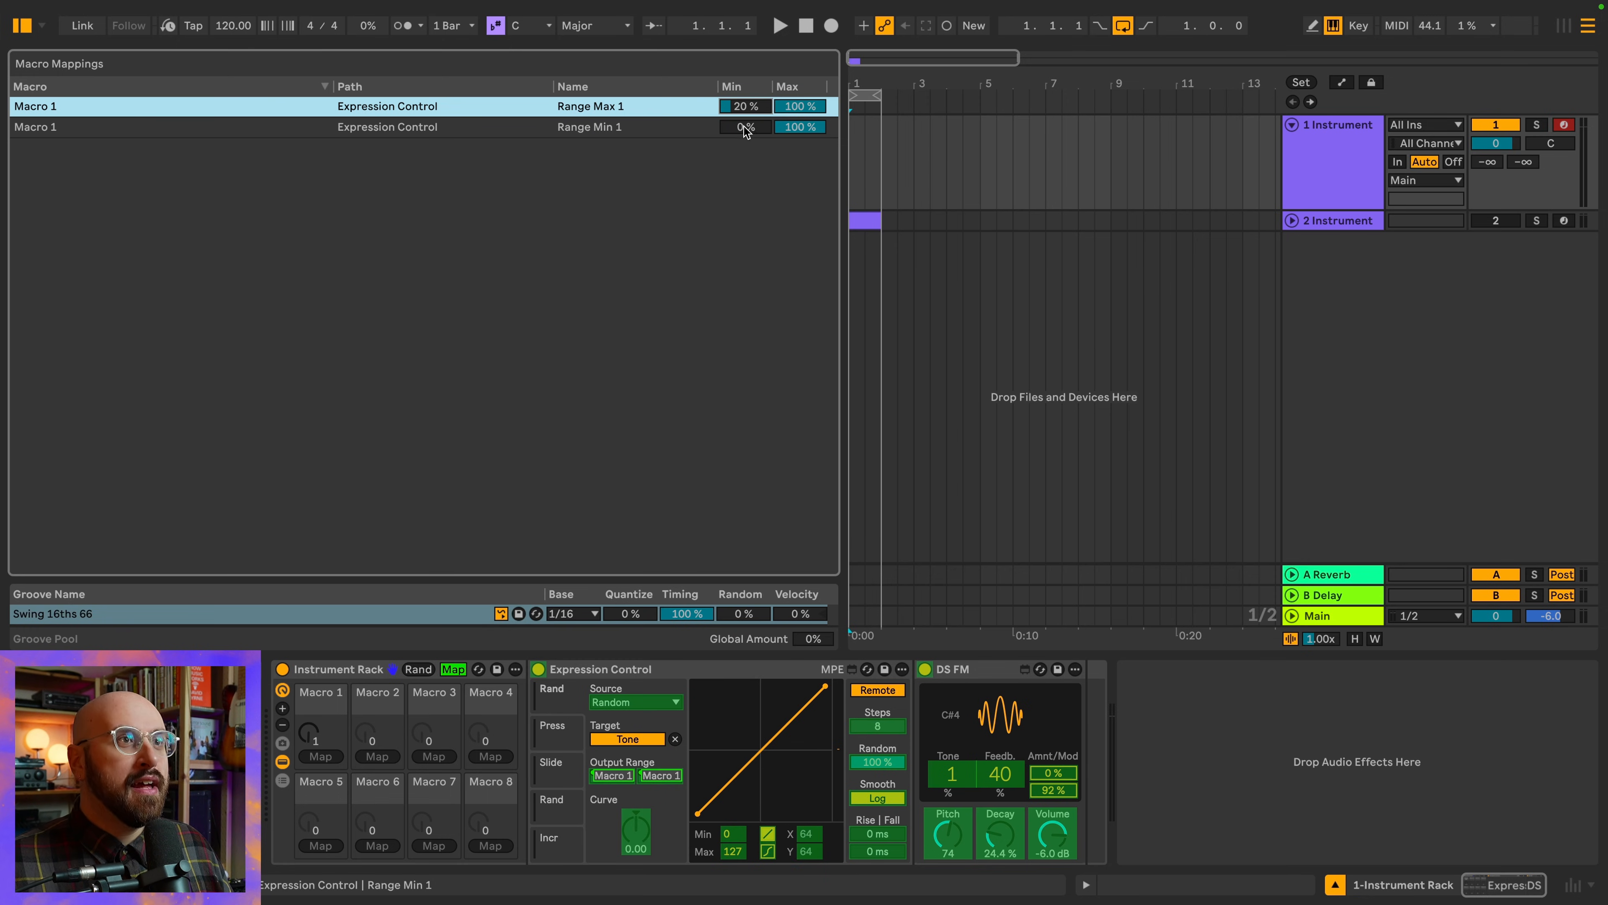
{"action": "left_click", "coordinate": [794, 131]}
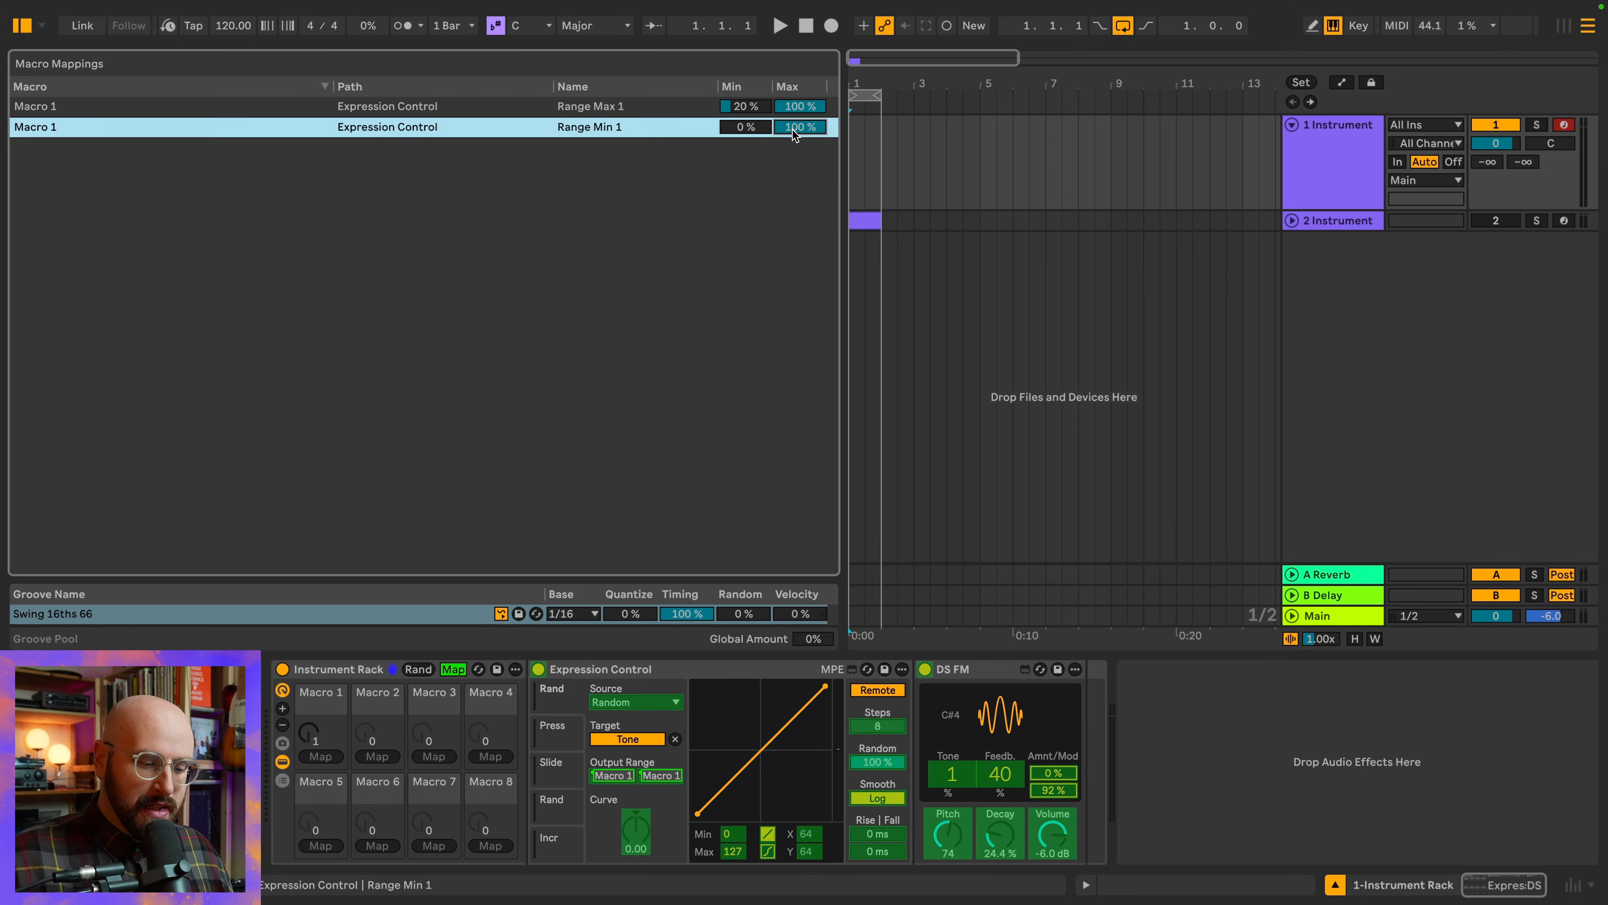
{"action": "type", "text": "80"}
{"action": "key", "text": "Return"}
{"action": "left_click", "coordinate": [453, 669]}
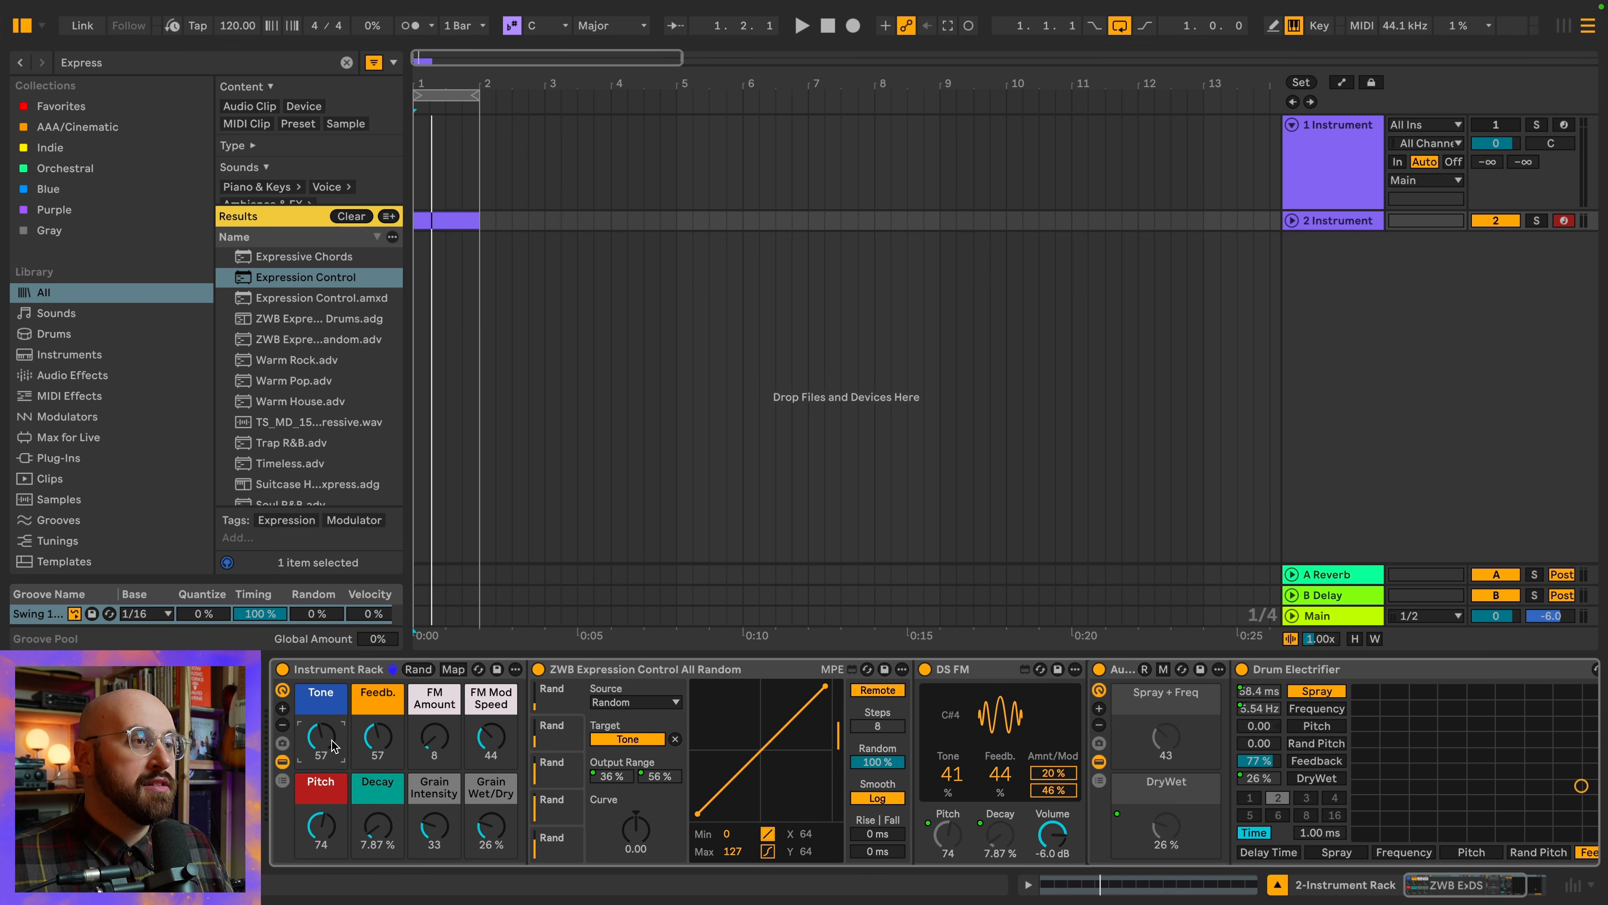
Turn the second track's Tone macro down to 0 and show the Expression Control slot that targets Spray + Freq
{"action": "left_click_drag", "start_coordinate": [330, 742], "coordinate": [331, 743]}
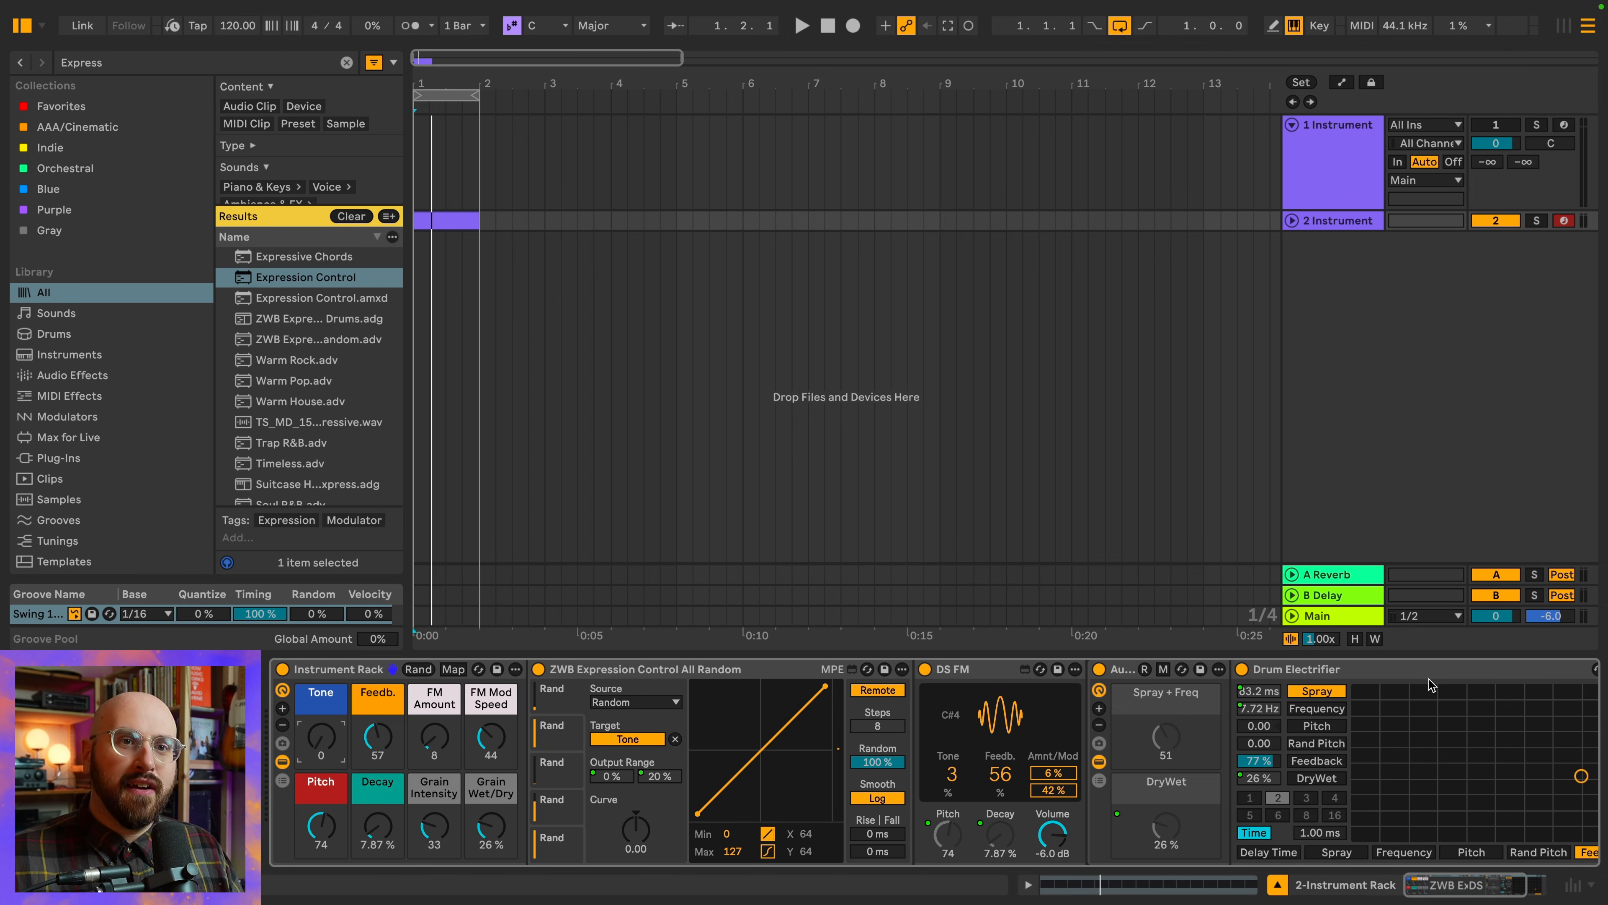
{"action": "scroll", "coordinate": [1427, 681], "scroll_direction": "right", "scroll_amount": 2}
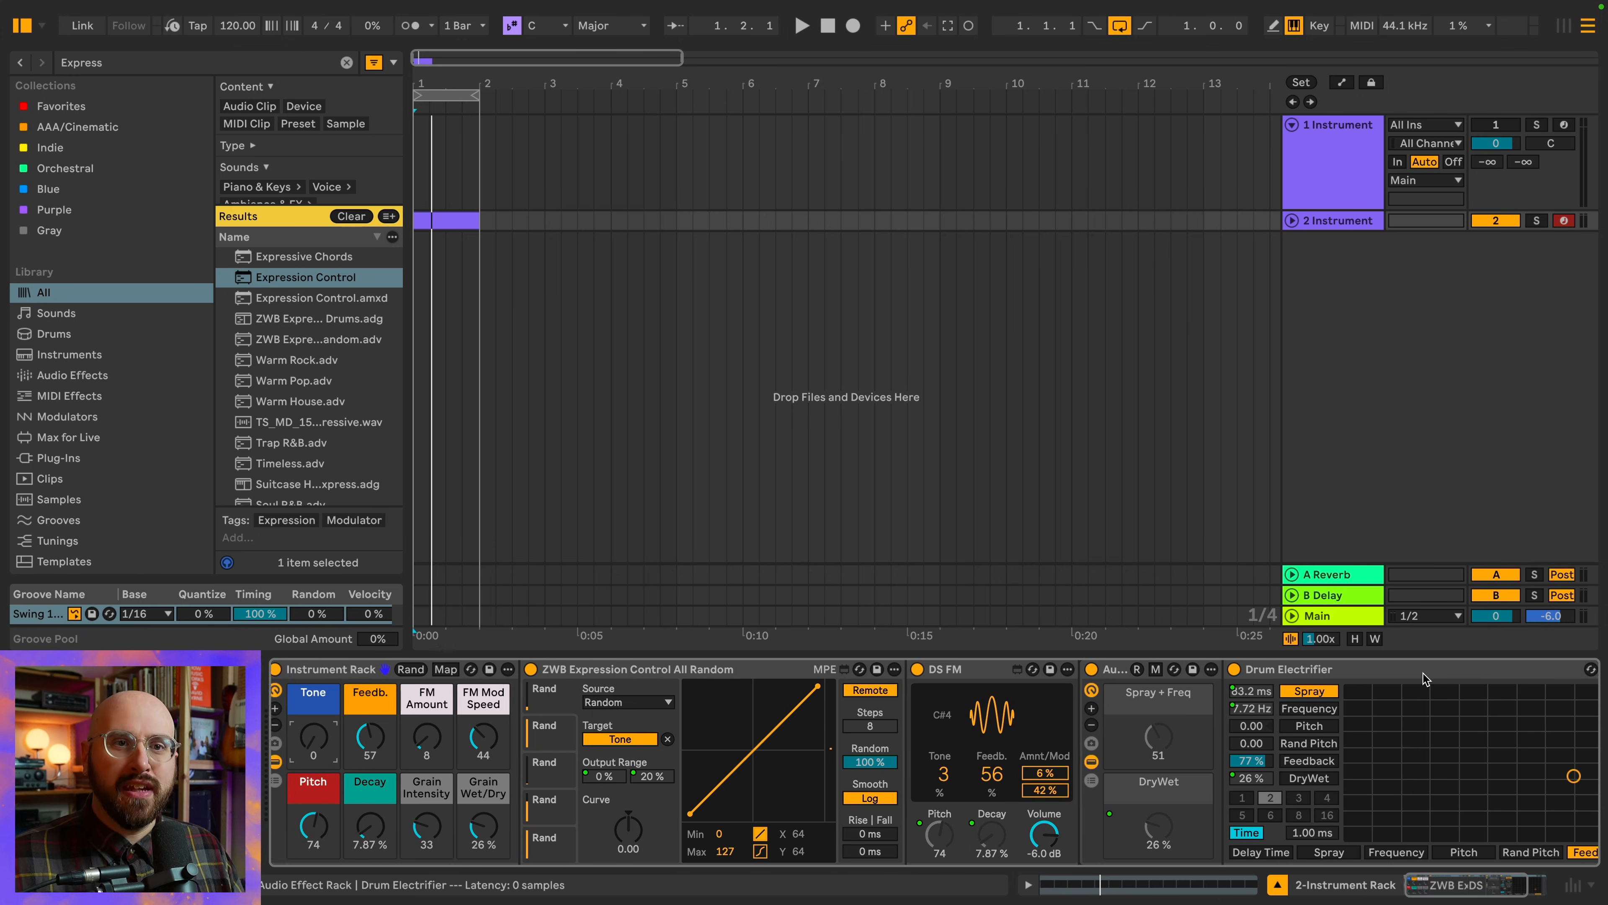
{"action": "scroll", "coordinate": [1172, 690], "scroll_direction": "right", "scroll_amount": 3}
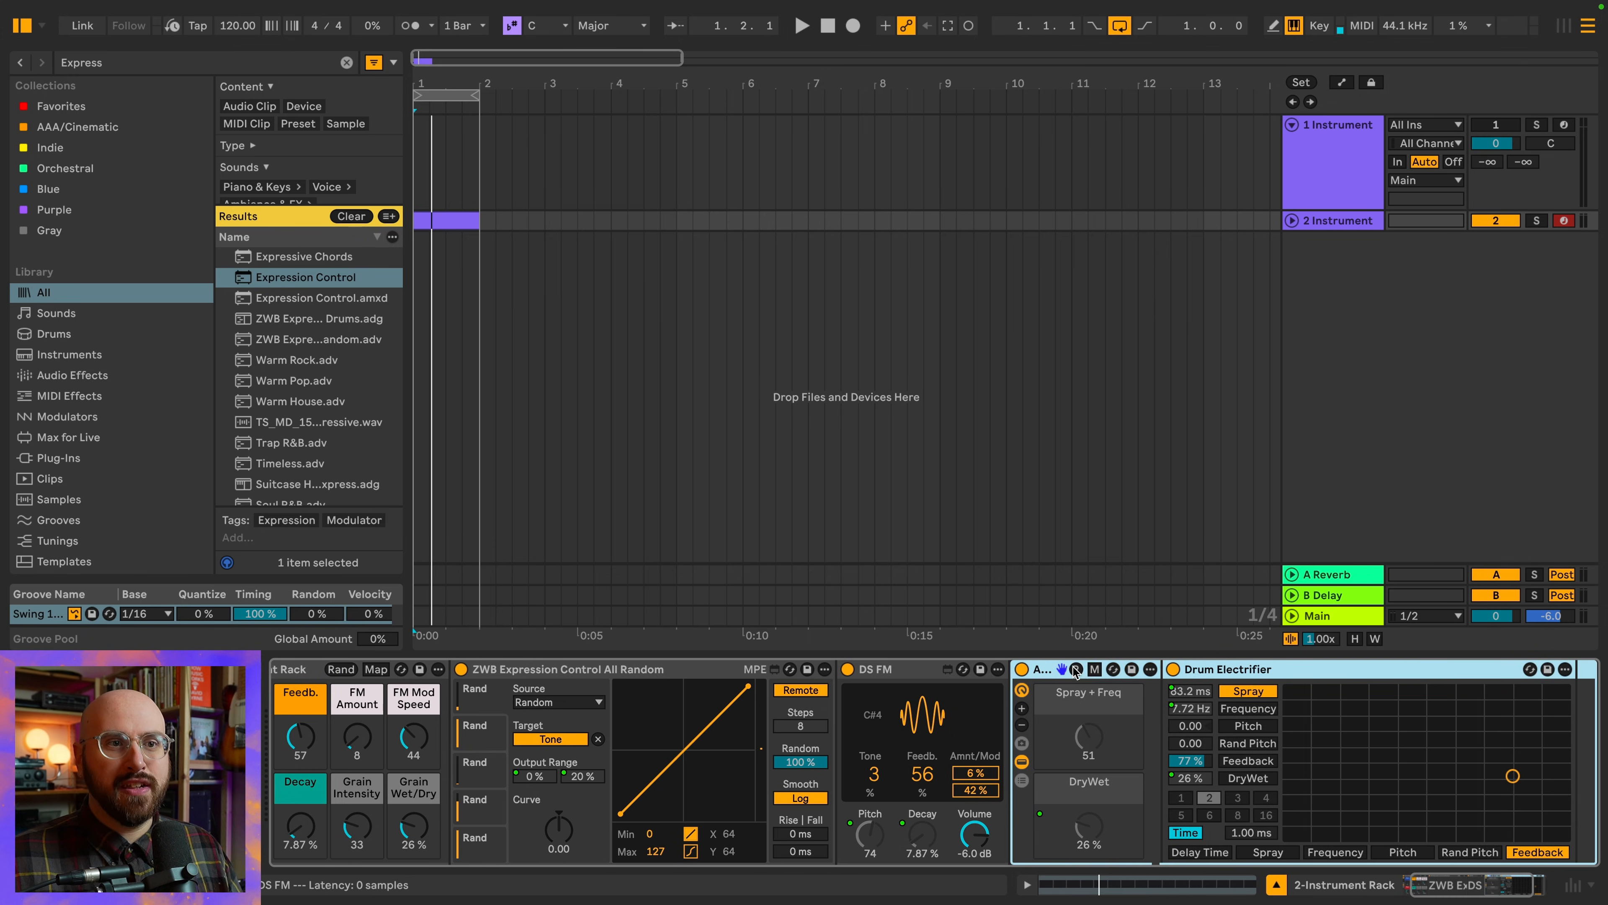
{"action": "scroll", "coordinate": [1204, 698], "scroll_direction": "left", "scroll_amount": 5}
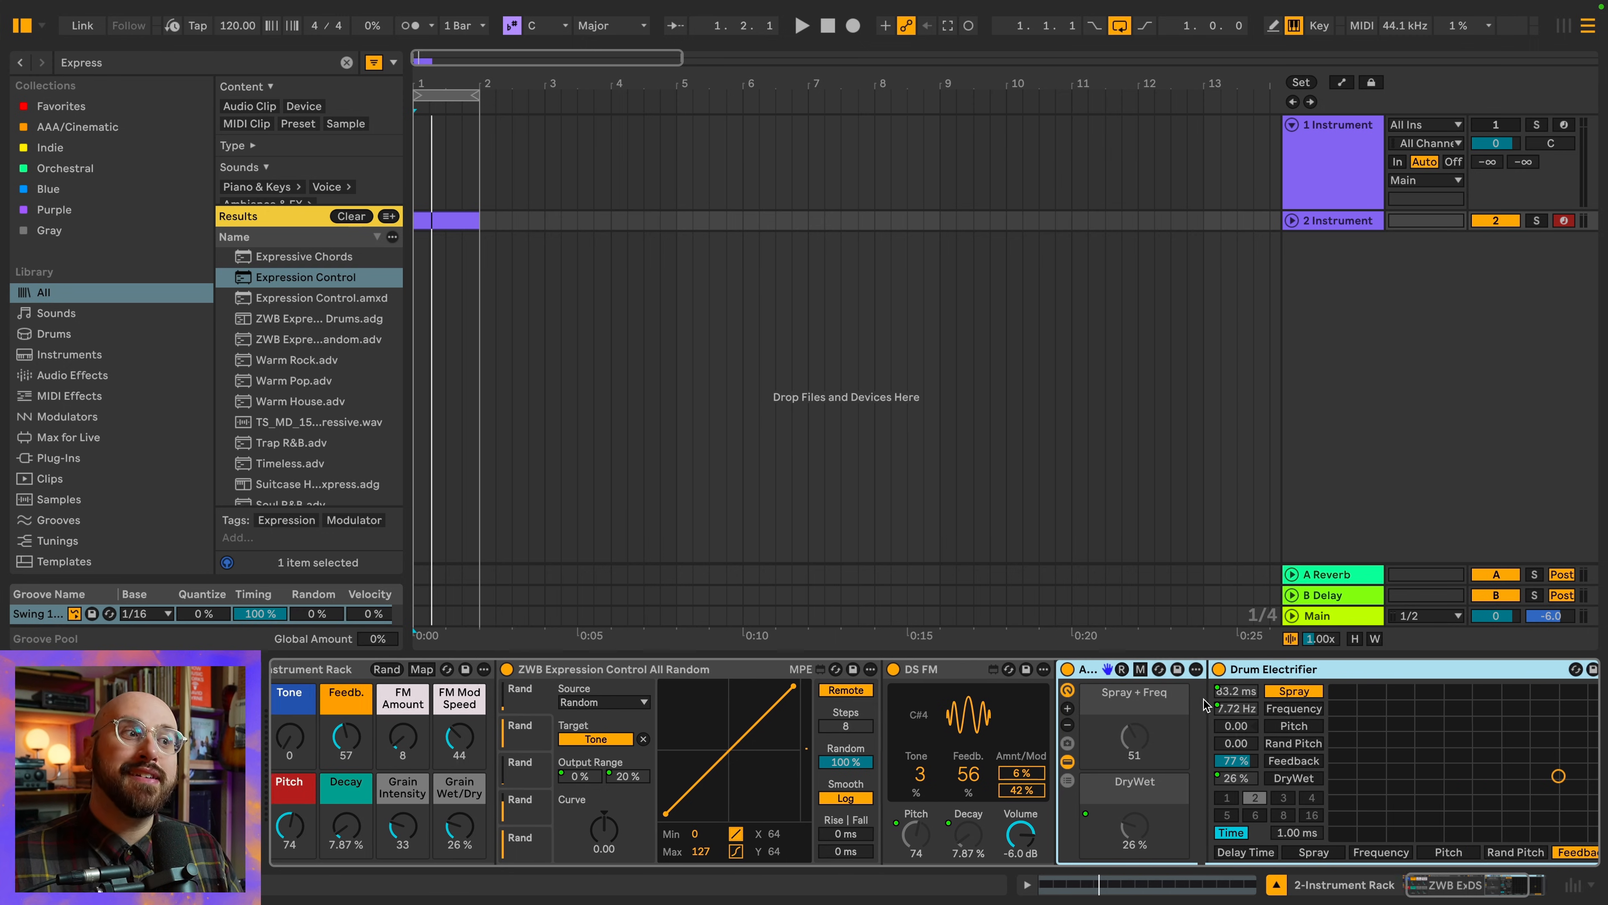
{"action": "scroll", "coordinate": [1343, 758], "scroll_direction": "right", "scroll_amount": 2}
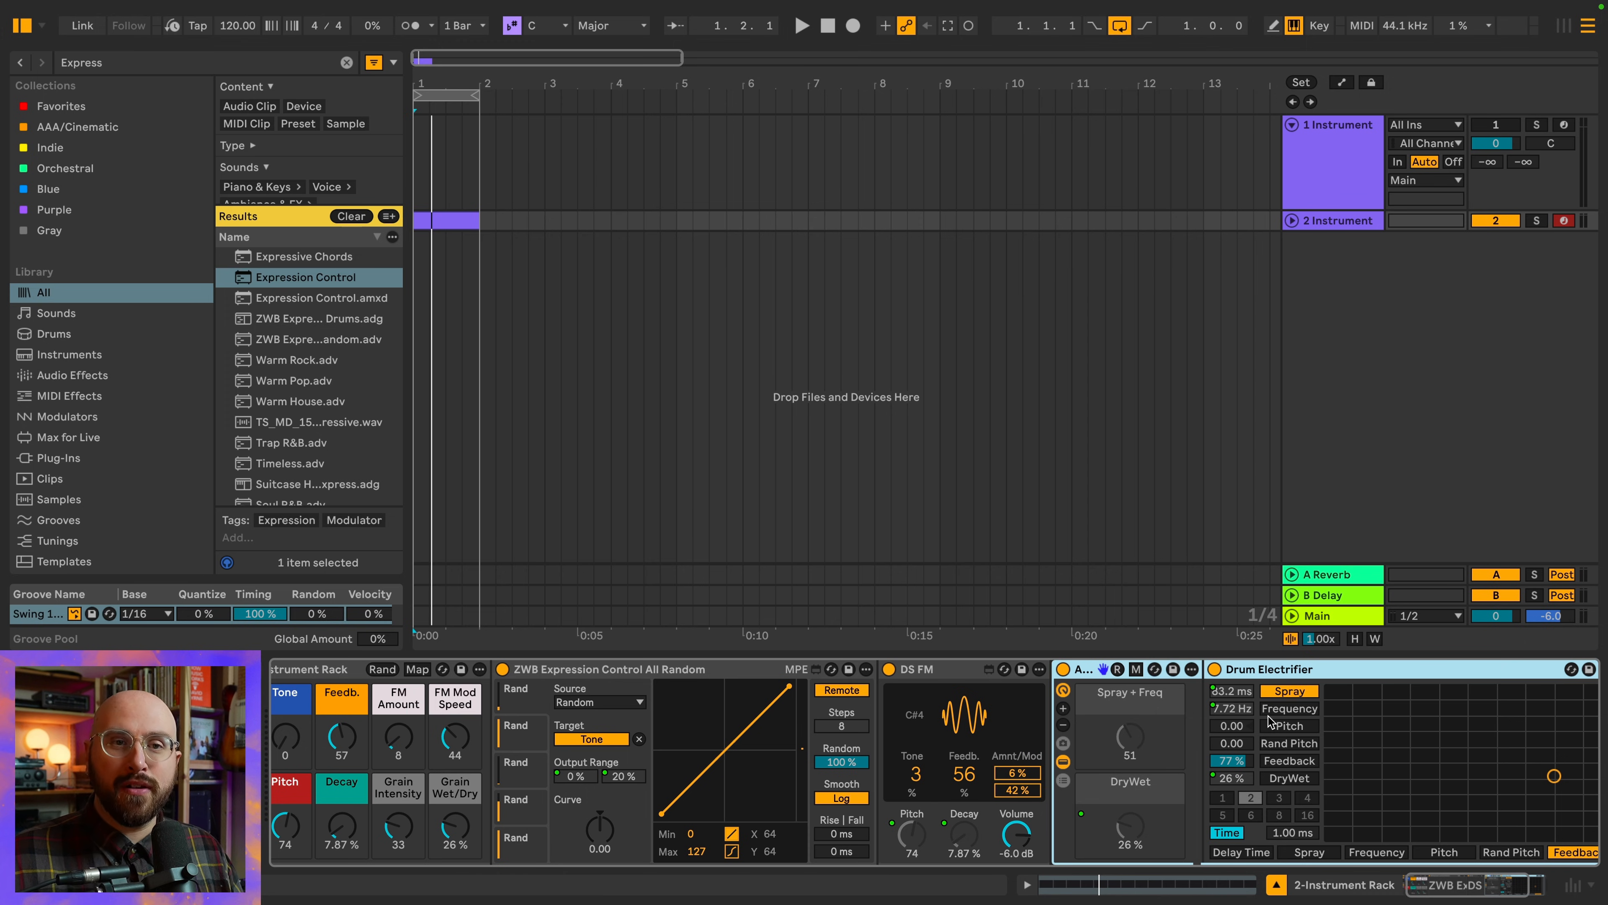
{"action": "scroll", "coordinate": [1268, 717], "scroll_direction": "left", "scroll_amount": 2}
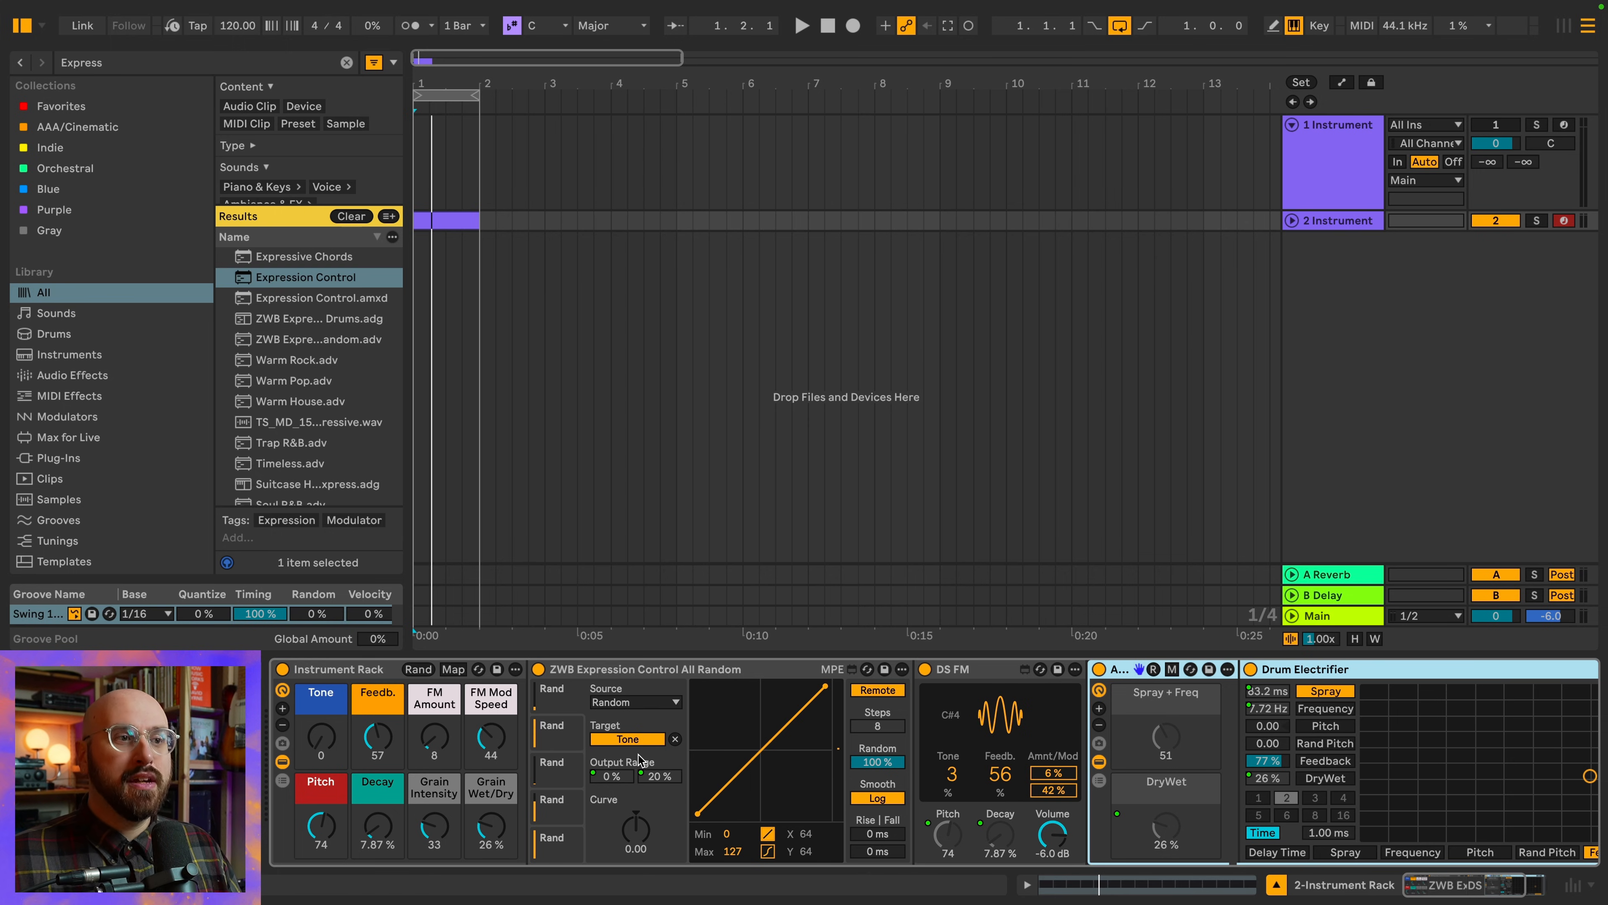
{"action": "left_click", "coordinate": [573, 842]}
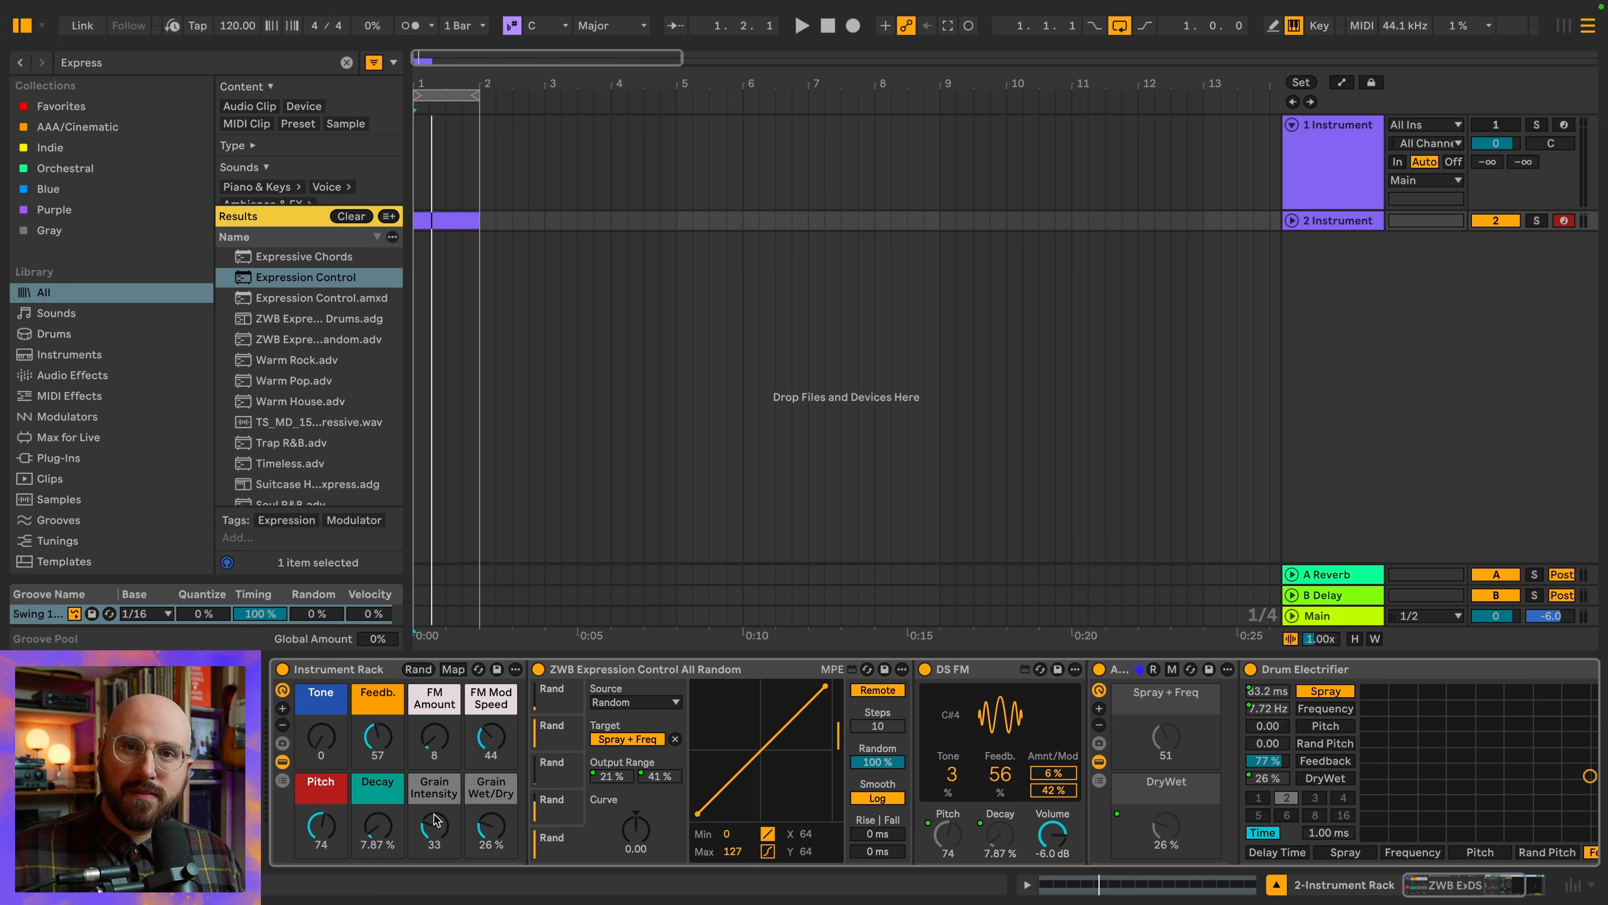
Raise the Grain Wet/Dry macro to 58% and adjust the Grain Intensity macro
{"action": "left_click_drag", "start_coordinate": [491, 827], "coordinate": [491, 786]}
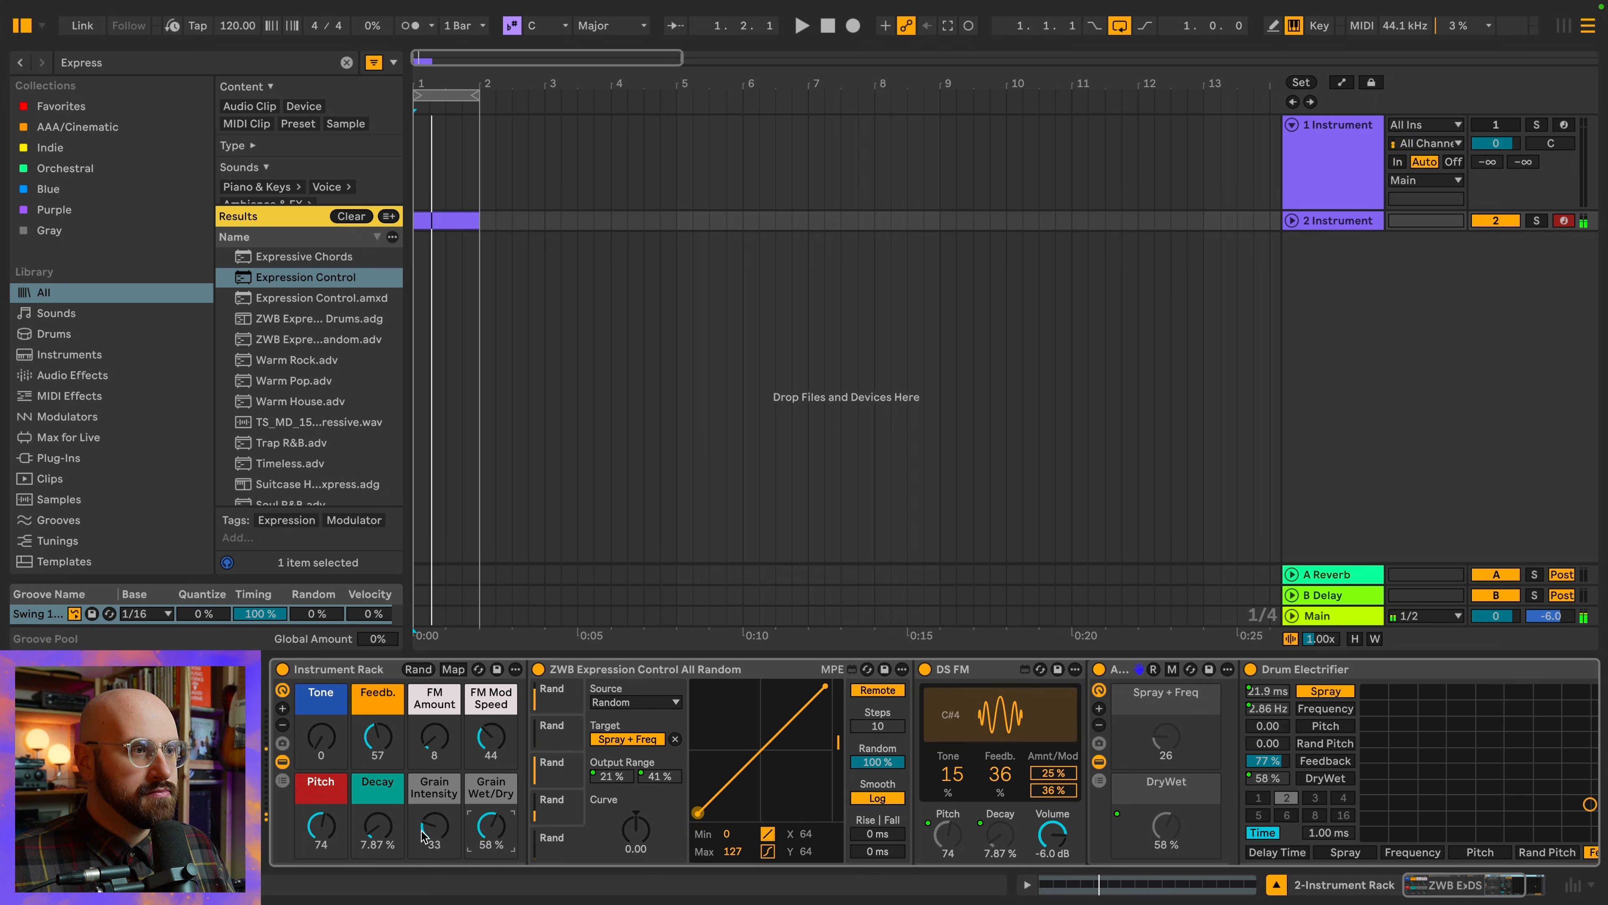
{"action": "mouse_move", "coordinate": [433, 832]}
{"action": "left_mouse_down"}
{"action": "mouse_move", "coordinate": [432, 849]}
{"action": "mouse_move", "coordinate": [433, 782]}
{"action": "mouse_move", "coordinate": [433, 802]}
{"action": "left_mouse_up"}
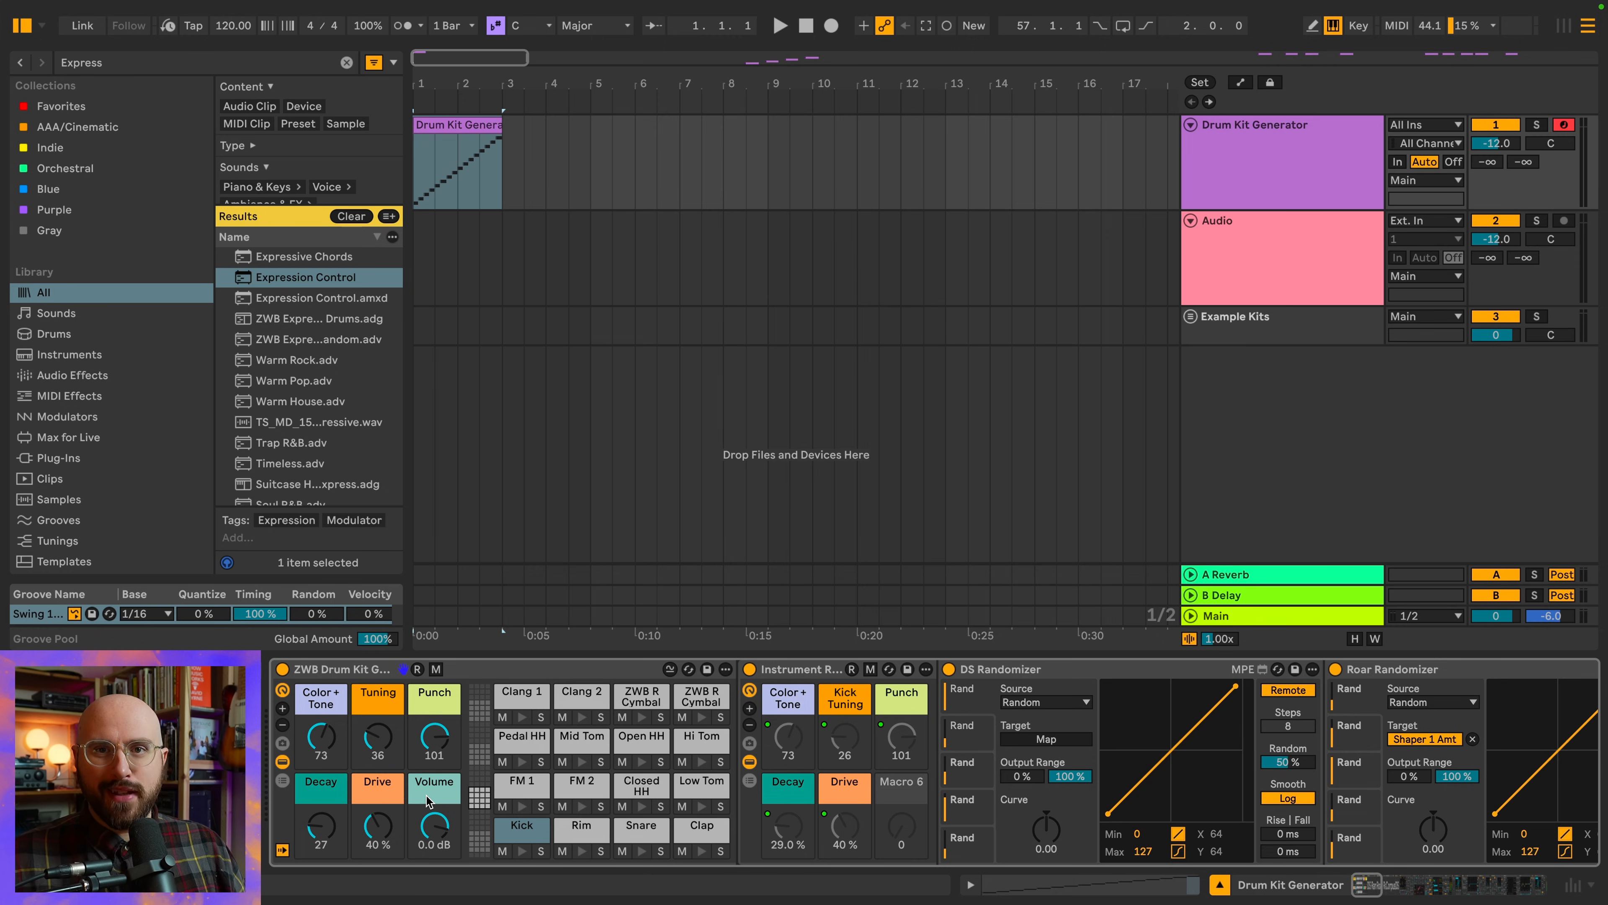
Set the drum kit rack's Color + Tone macro to 127 and look over the Kick pad's randomizer devices
{"action": "left_click_drag", "start_coordinate": [334, 752], "coordinate": [334, 709]}
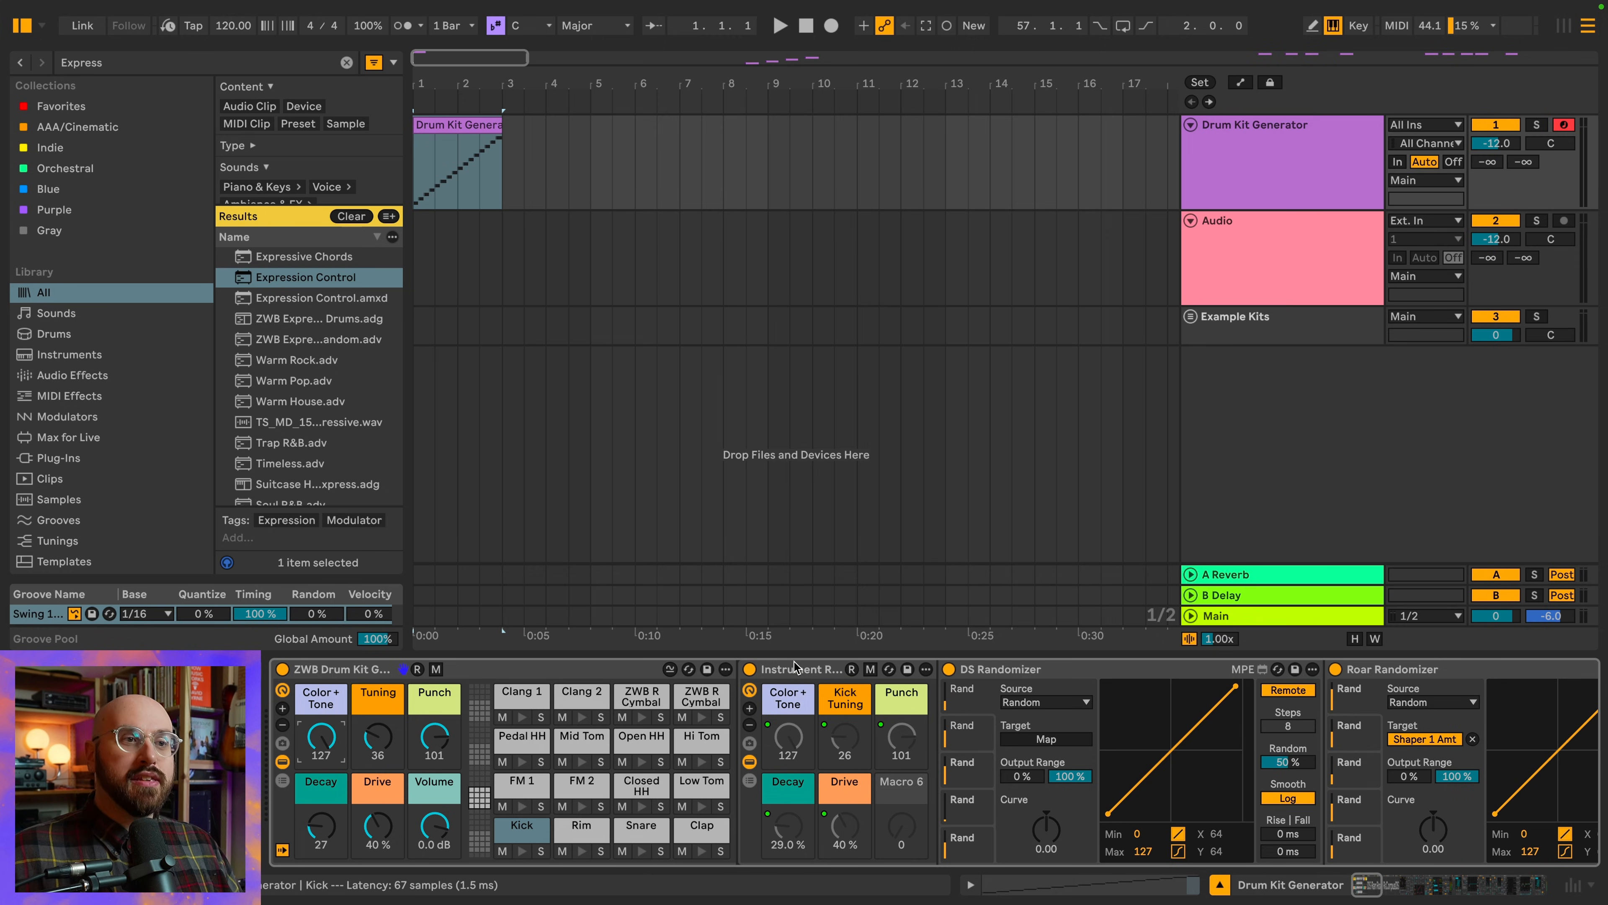
{"action": "scroll", "coordinate": [789, 684], "scroll_direction": "right", "scroll_amount": 5}
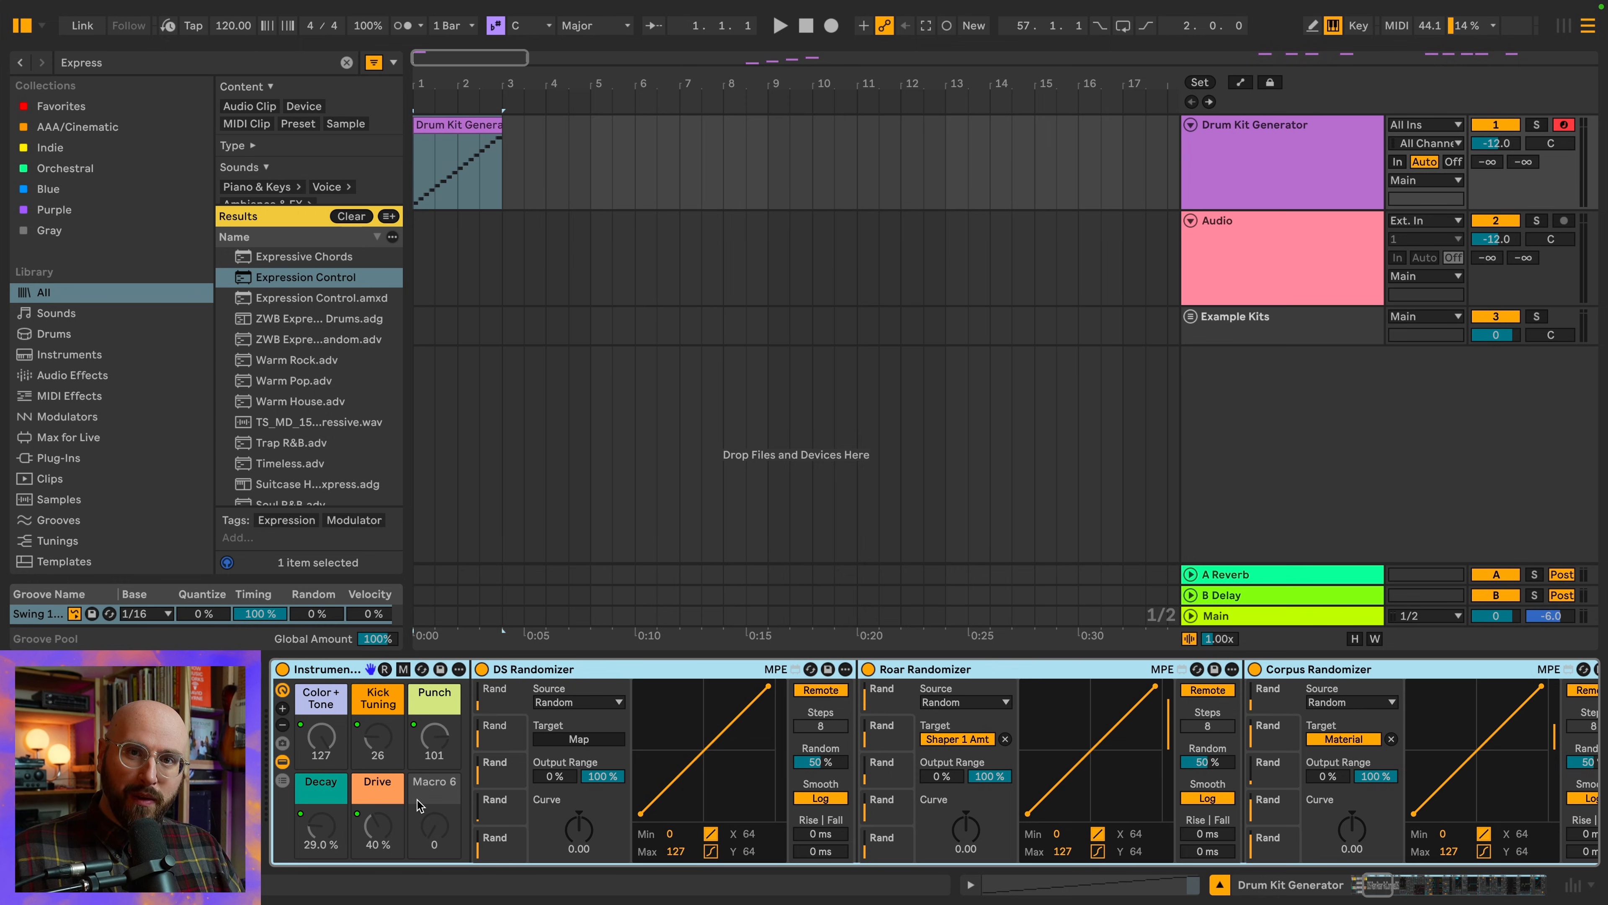
{"action": "scroll", "coordinate": [417, 805], "scroll_direction": "left", "scroll_amount": 3}
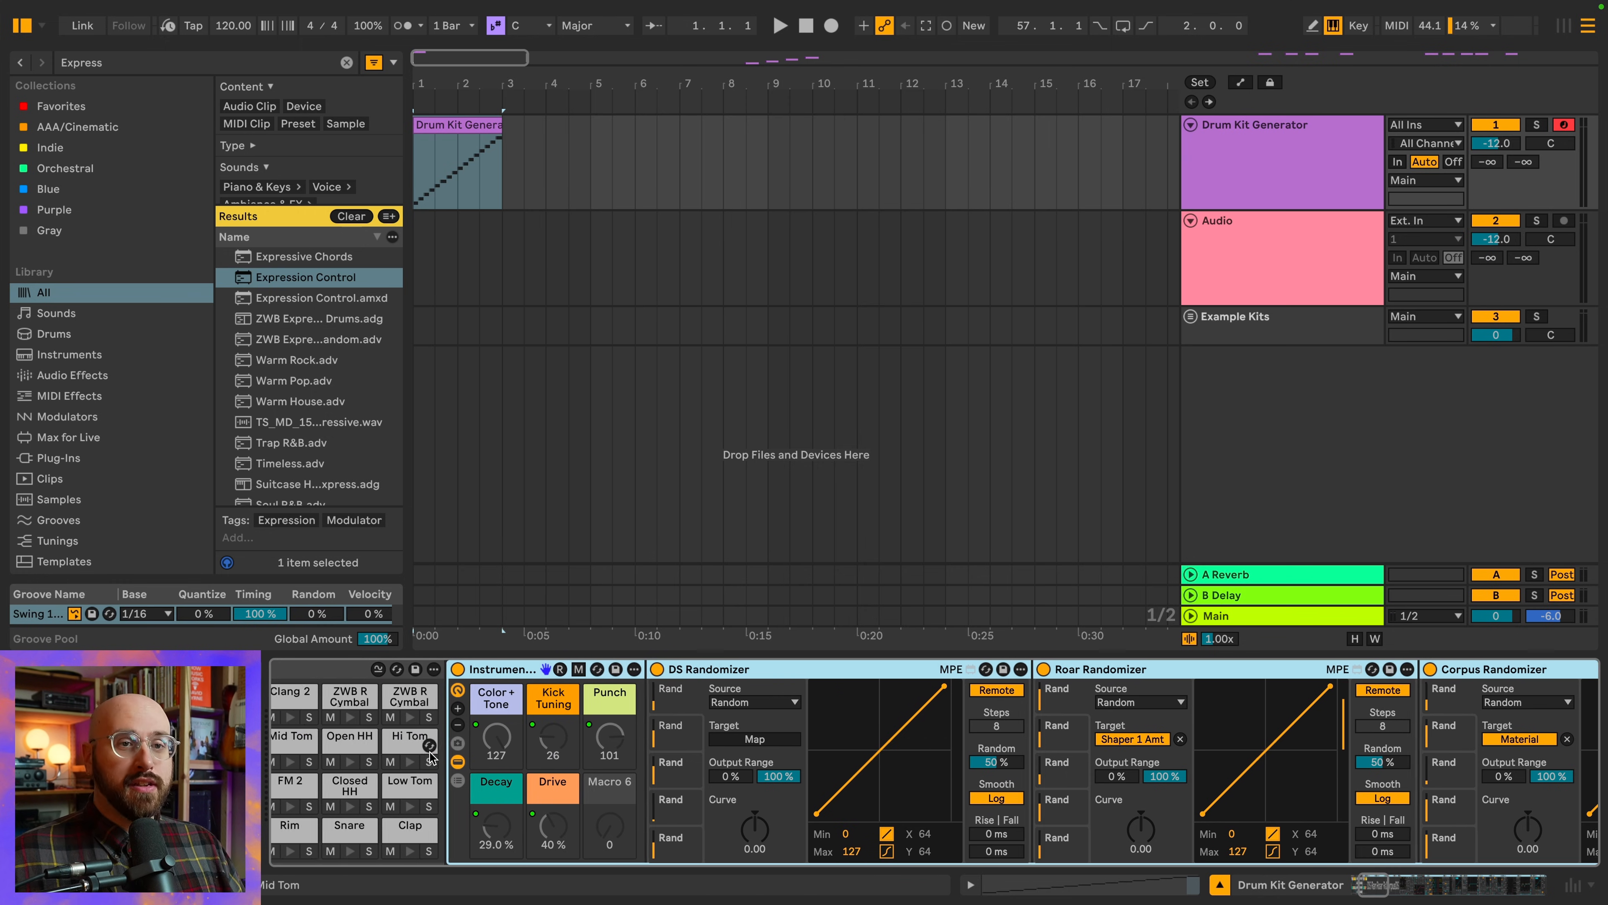
{"action": "scroll", "coordinate": [430, 758], "scroll_direction": "left", "scroll_amount": 3}
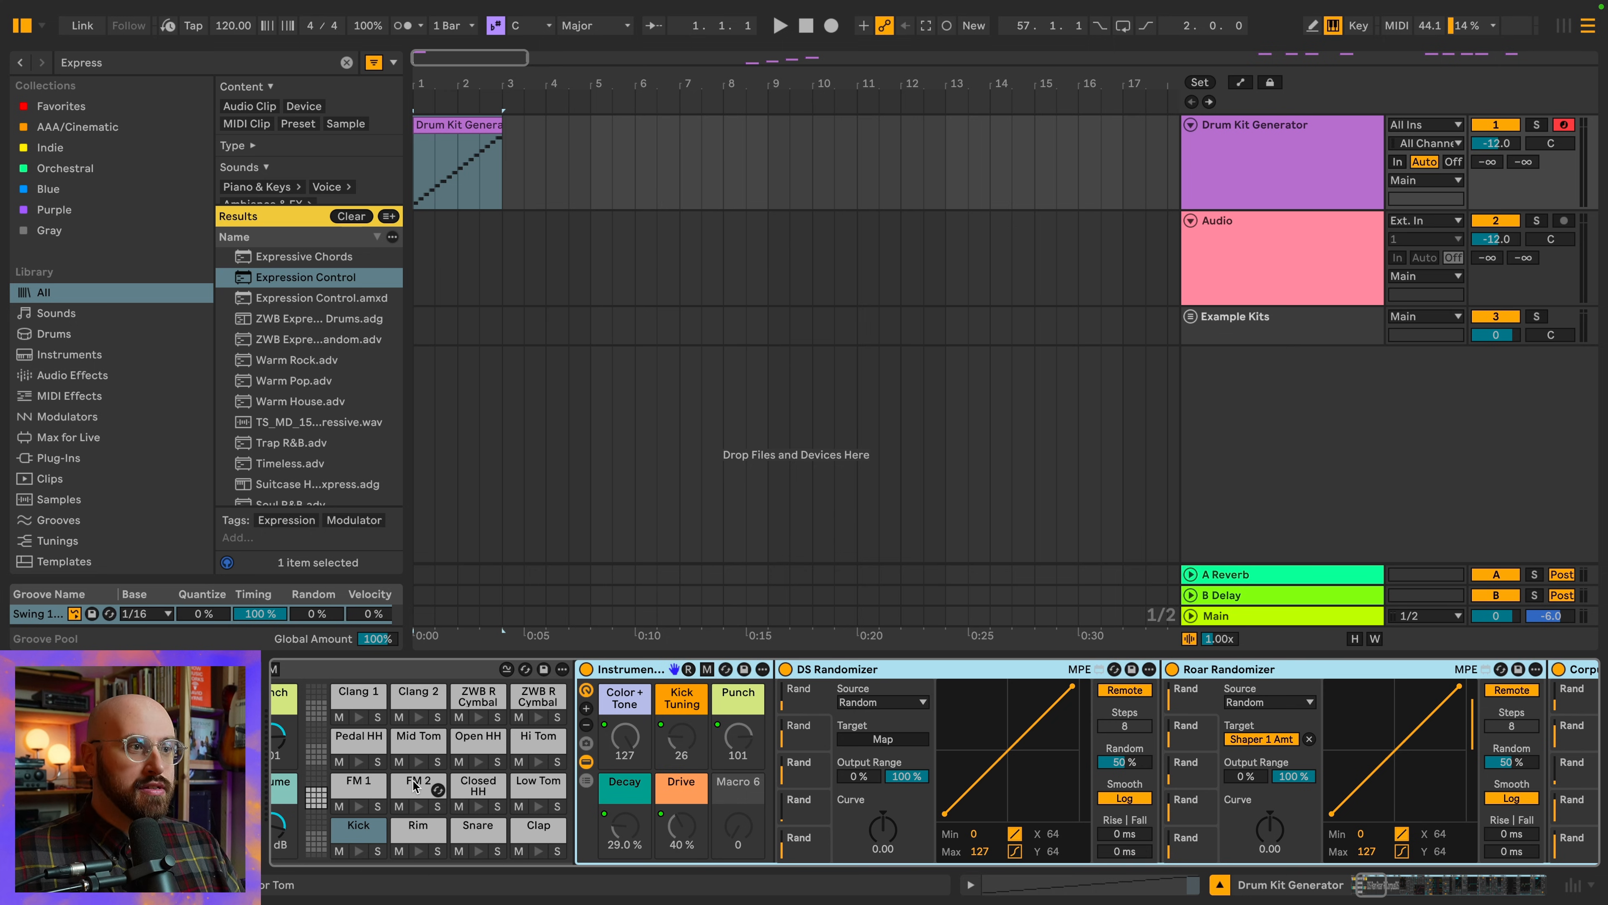
Show the FM 2 pad's macro mappings and review the ranges assigned to Tuning, Punch, Drive, Decay and Color + Tone
{"action": "left_click", "coordinate": [414, 785]}
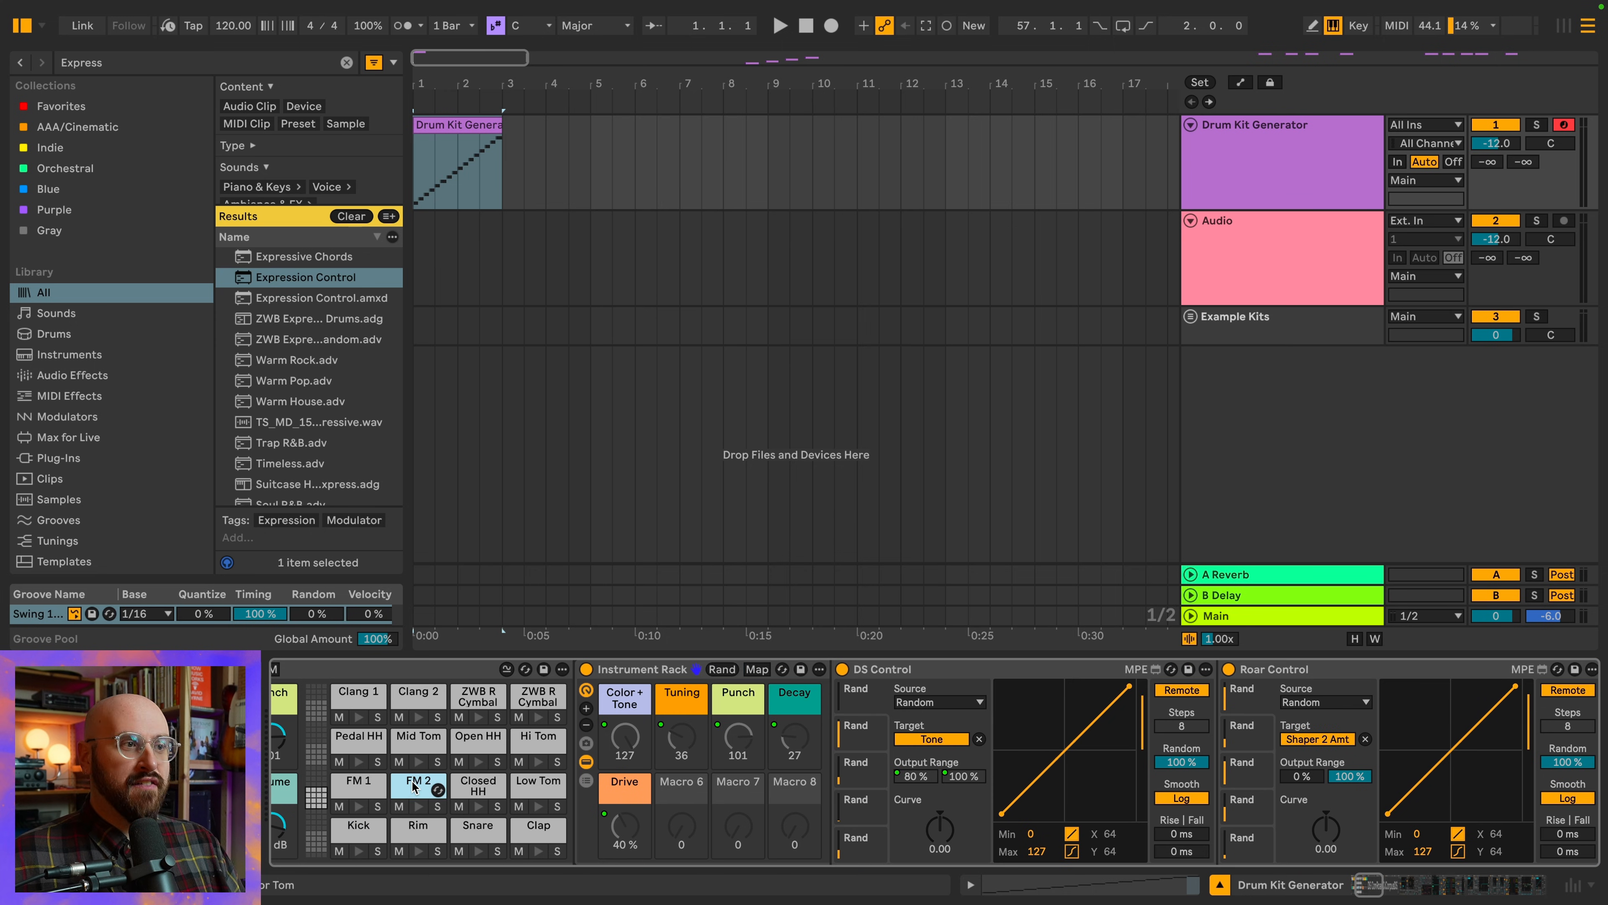
{"action": "left_click", "coordinate": [756, 670]}
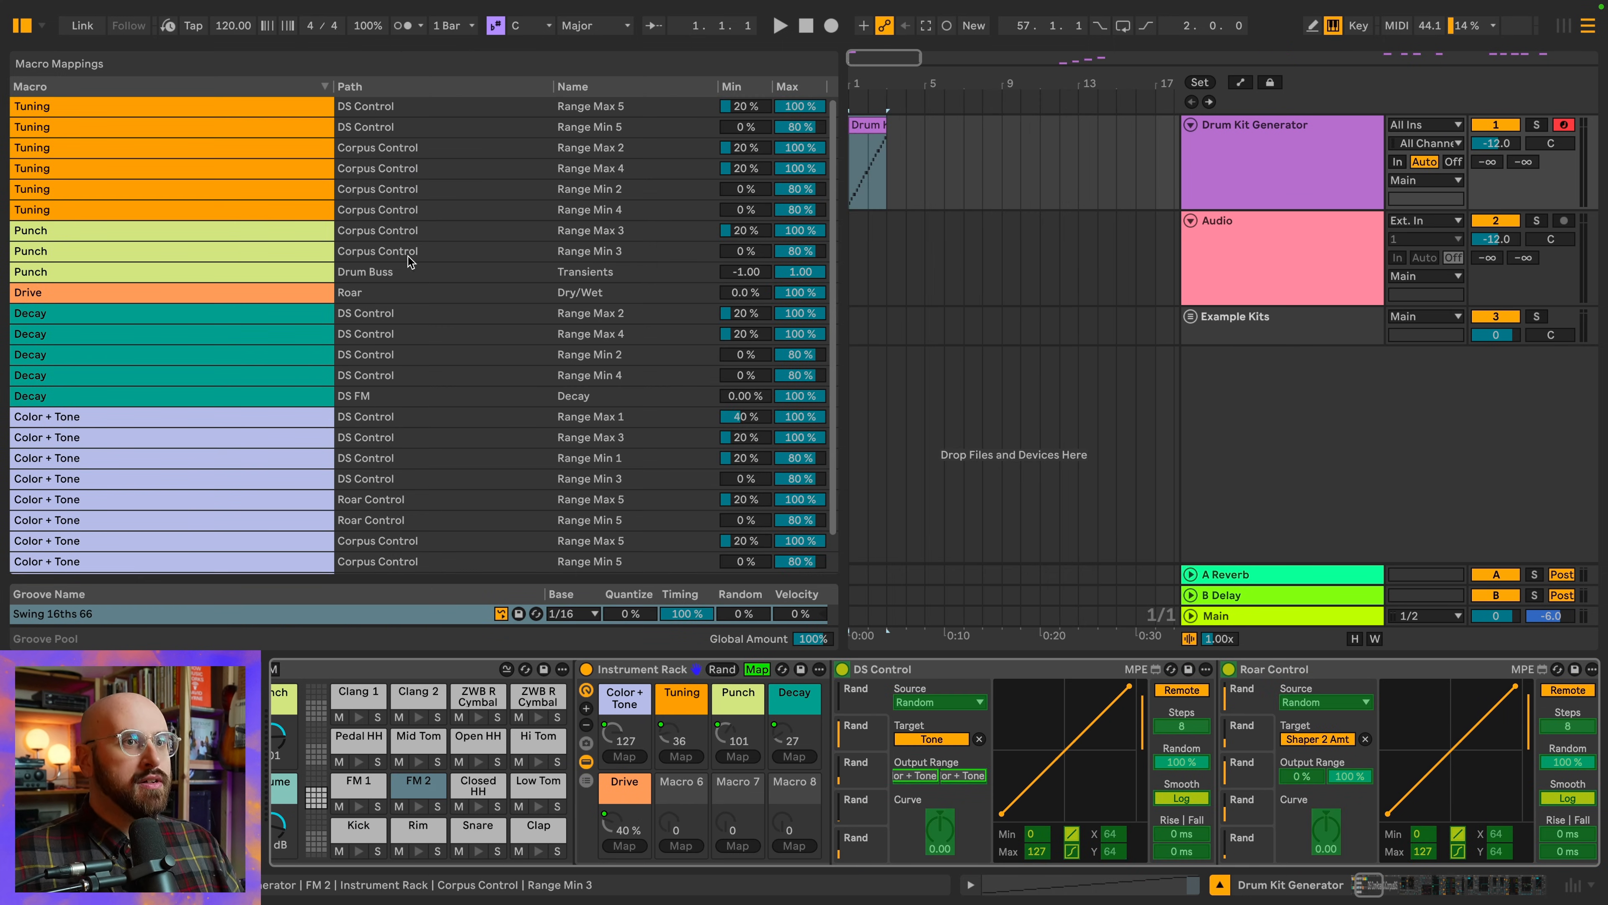
{"action": "scroll", "coordinate": [492, 352], "scroll_direction": "down", "scroll_amount": 2}
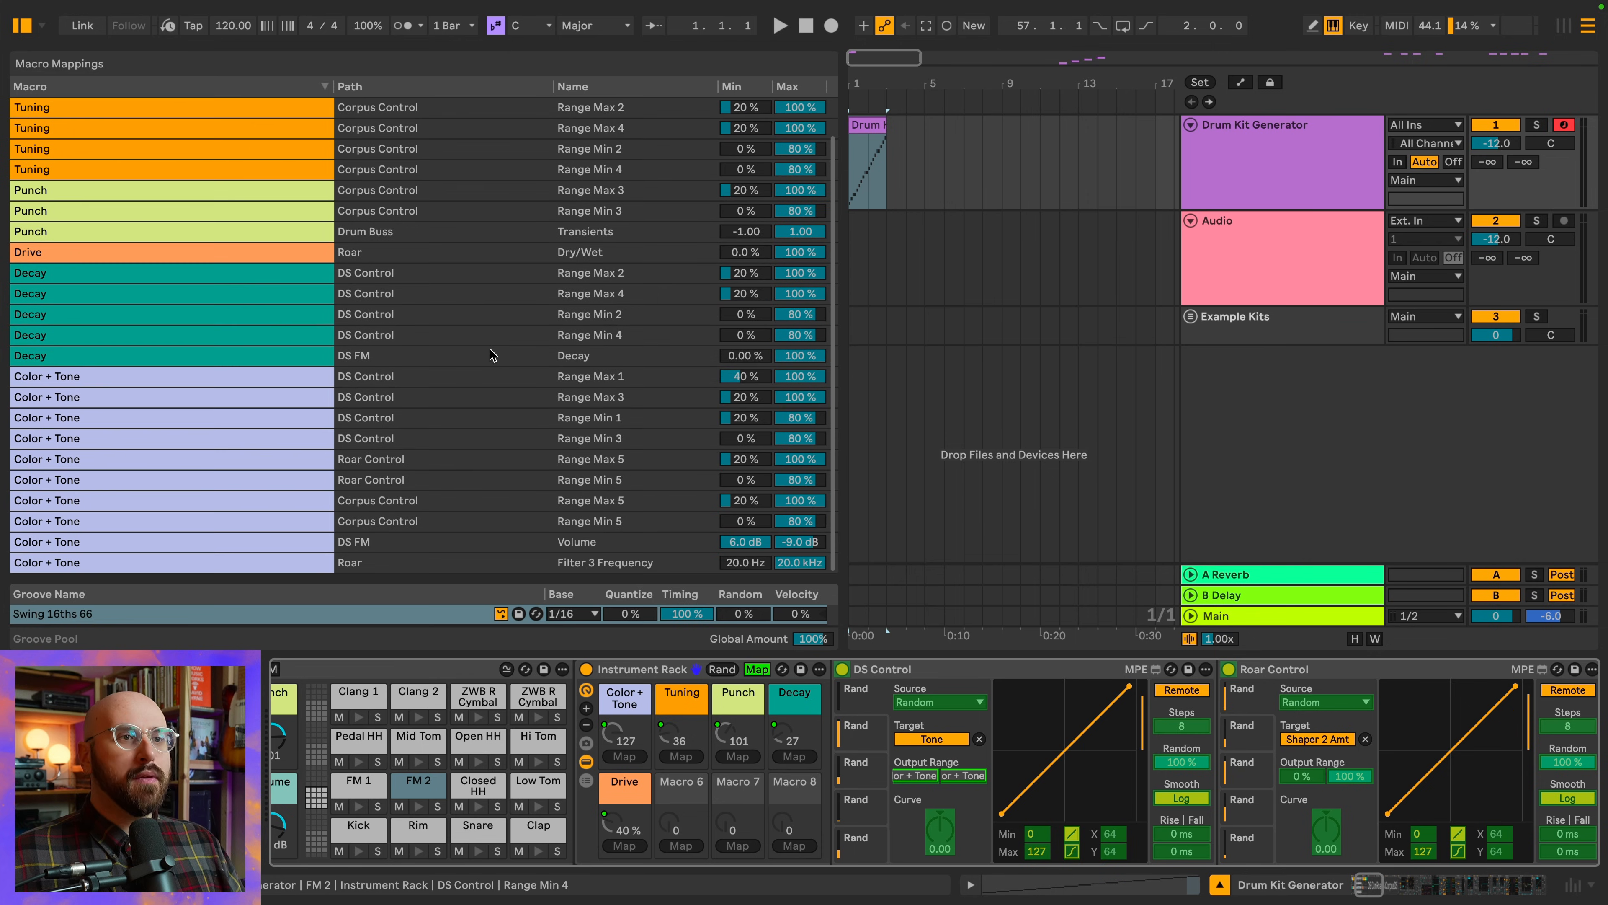
{"action": "scroll", "coordinate": [491, 350], "scroll_direction": "up", "scroll_amount": 2}
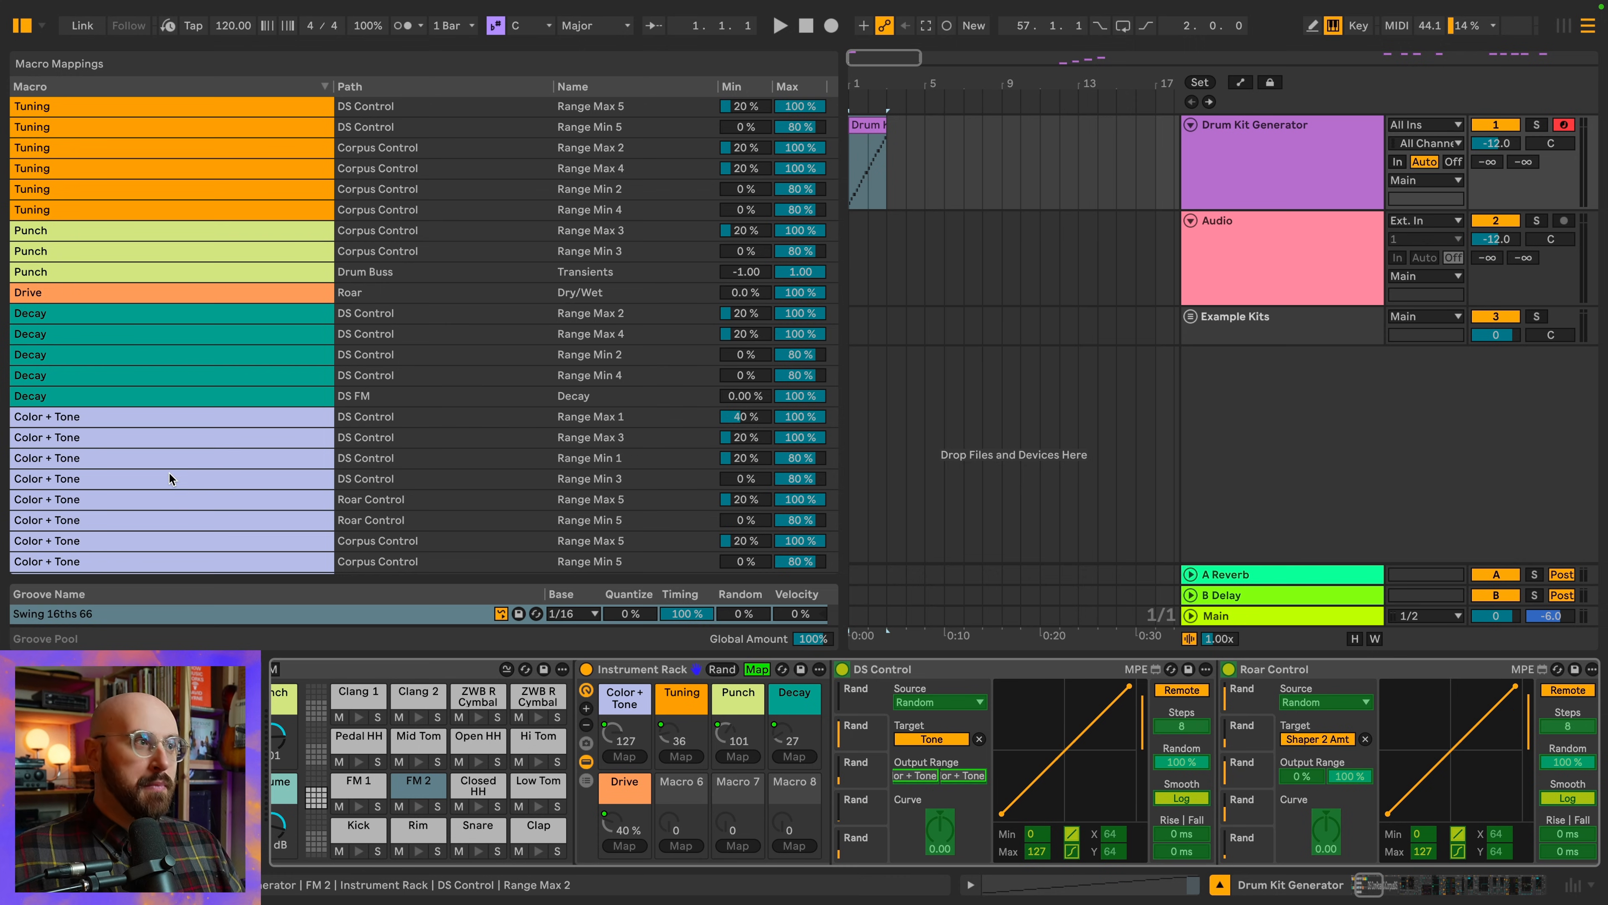
Look through the FM 2 pad's device chain, from the DS, Roar and Corpus Controls through DS FM, Shifter and Corpus to Roar
{"action": "scroll", "coordinate": [639, 674], "scroll_direction": "right", "scroll_amount": 6}
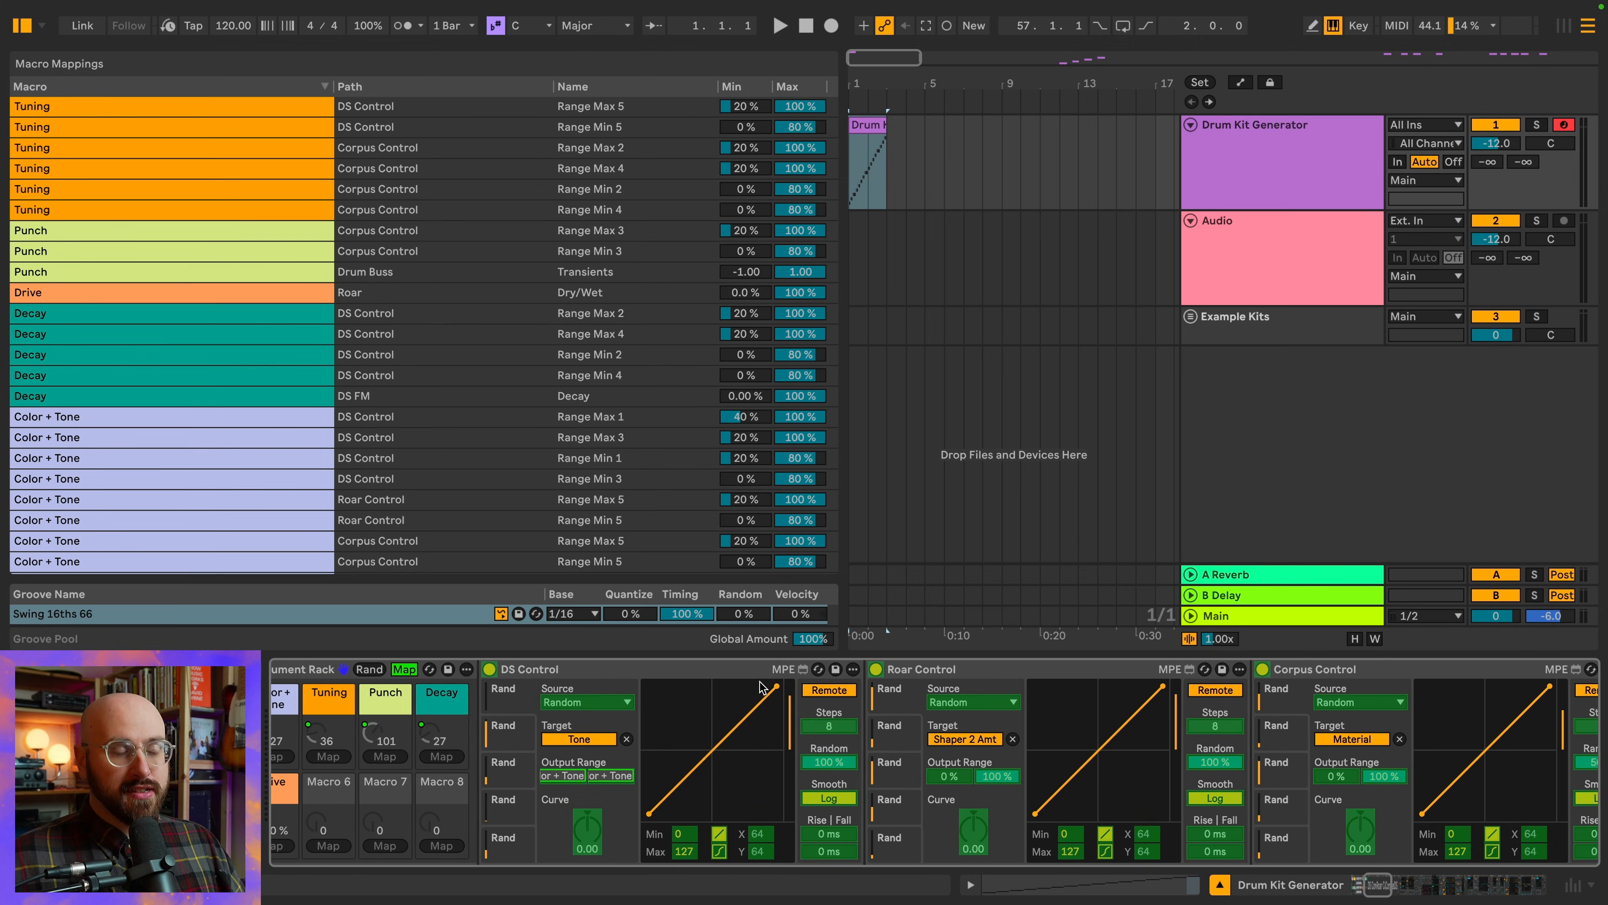
{"action": "scroll", "coordinate": [641, 675], "scroll_direction": "right", "scroll_amount": 2}
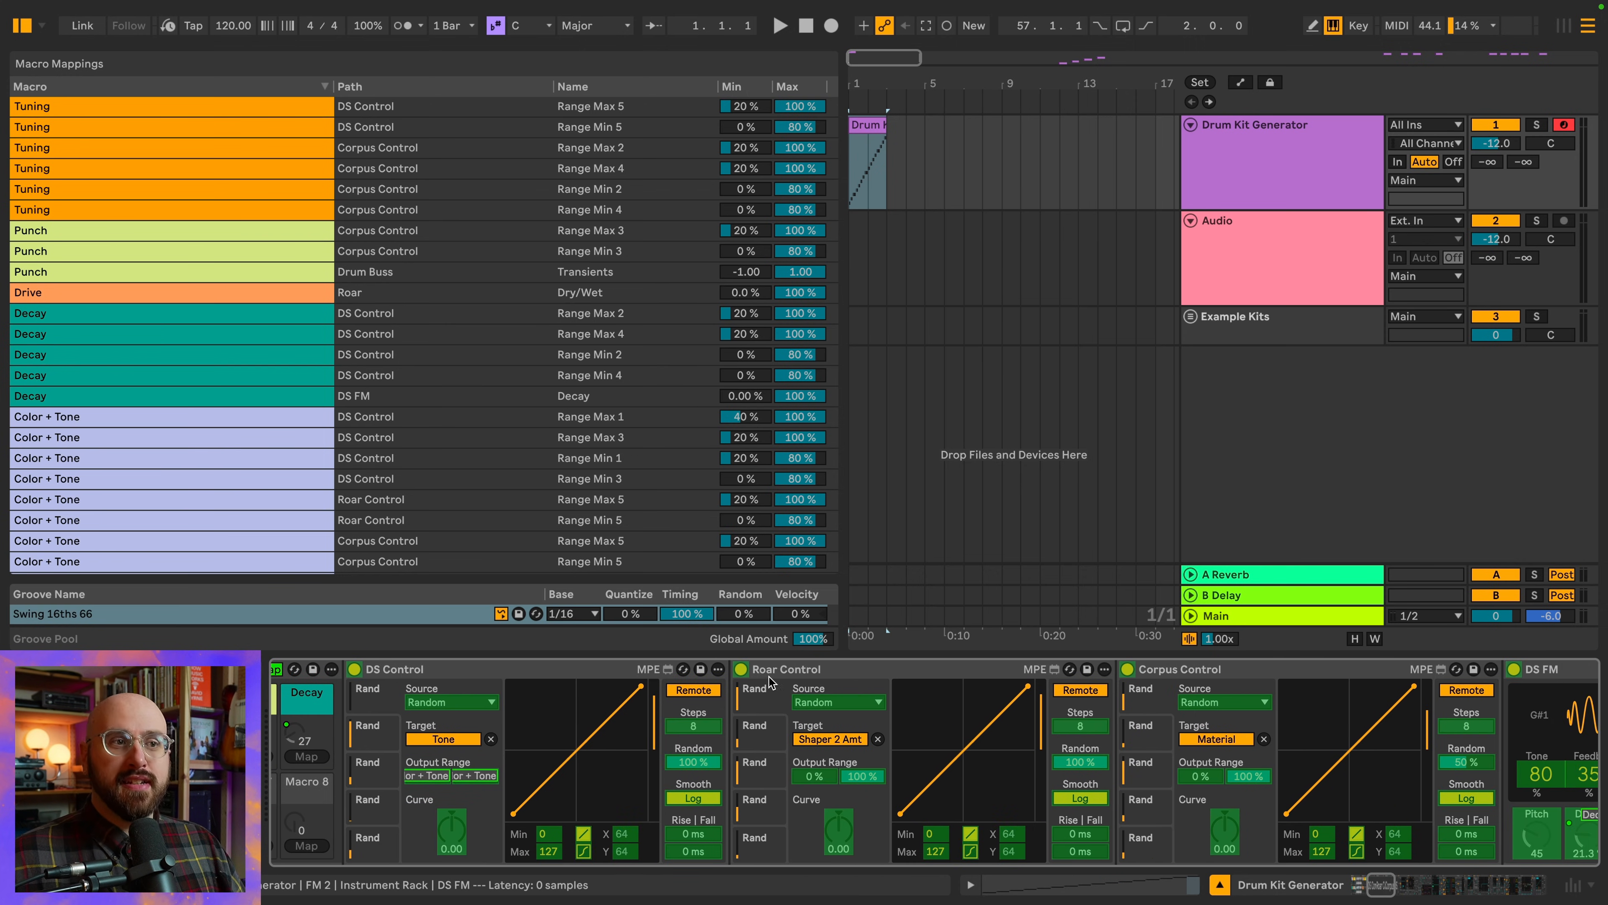
{"action": "scroll", "coordinate": [783, 677], "scroll_direction": "right", "scroll_amount": 3}
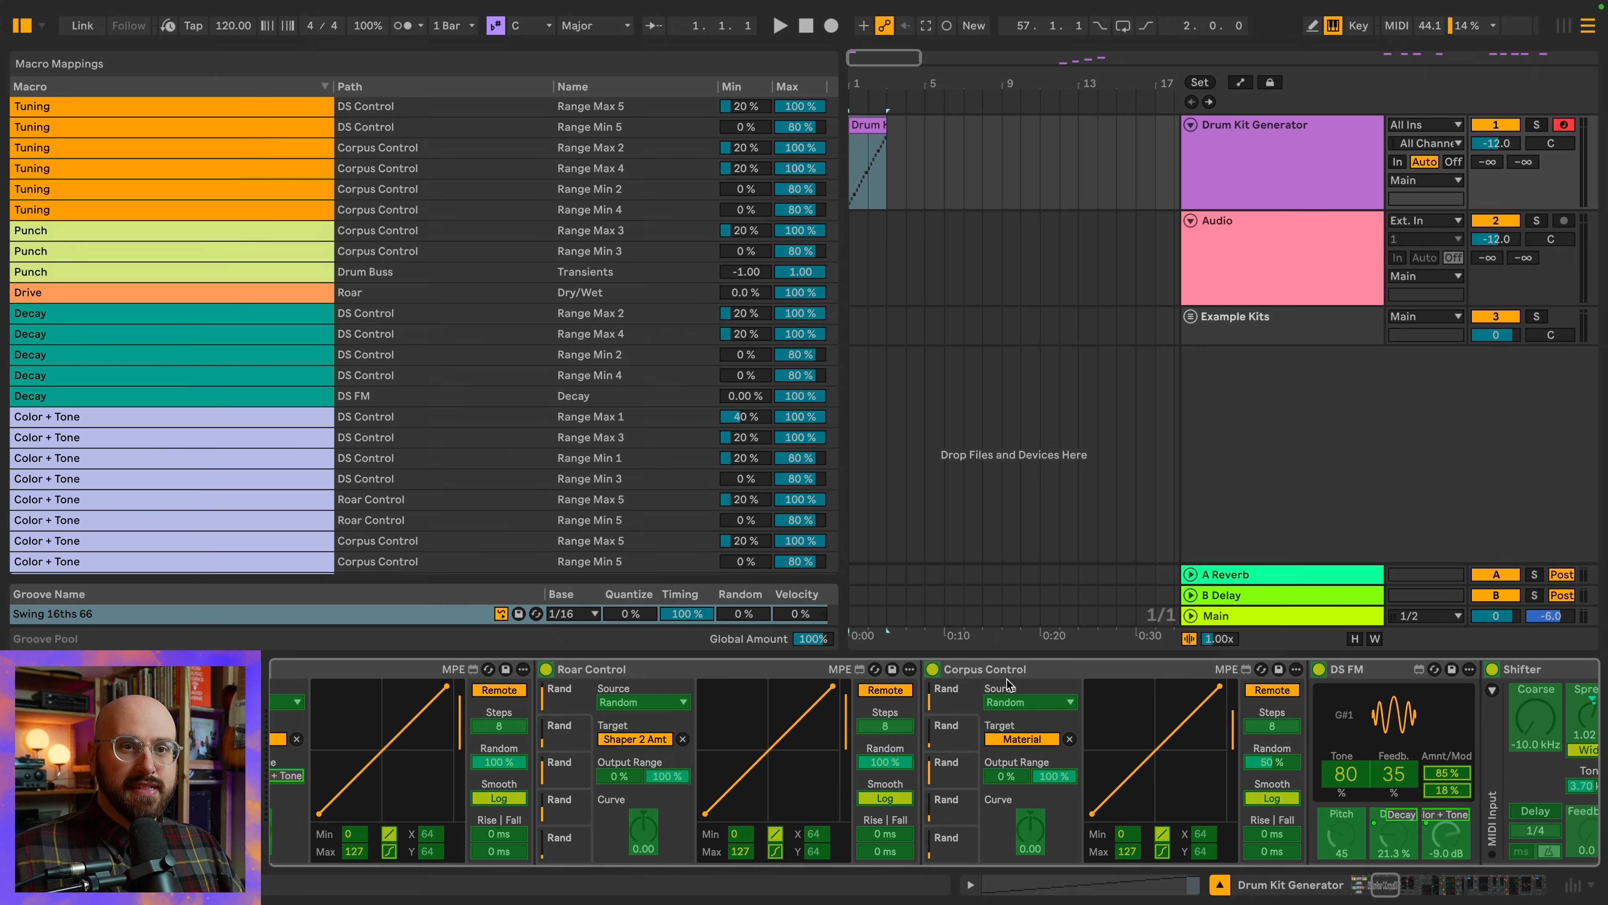
{"action": "scroll", "coordinate": [1006, 681], "scroll_direction": "right", "scroll_amount": 5}
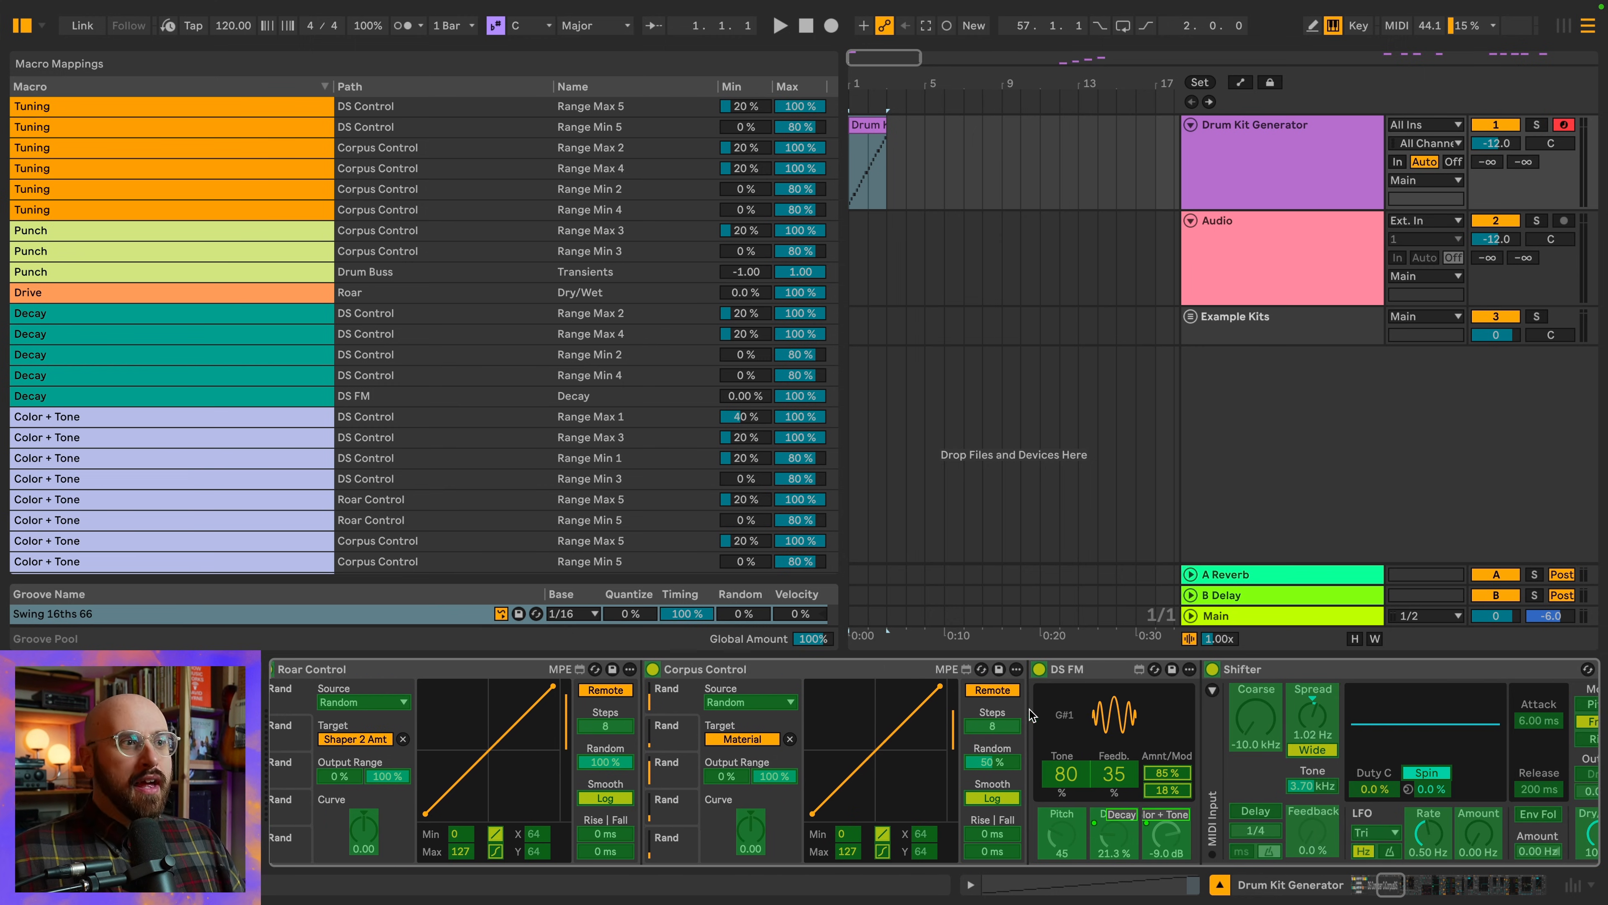
{"action": "scroll", "coordinate": [1028, 716], "scroll_direction": "right", "scroll_amount": 8}
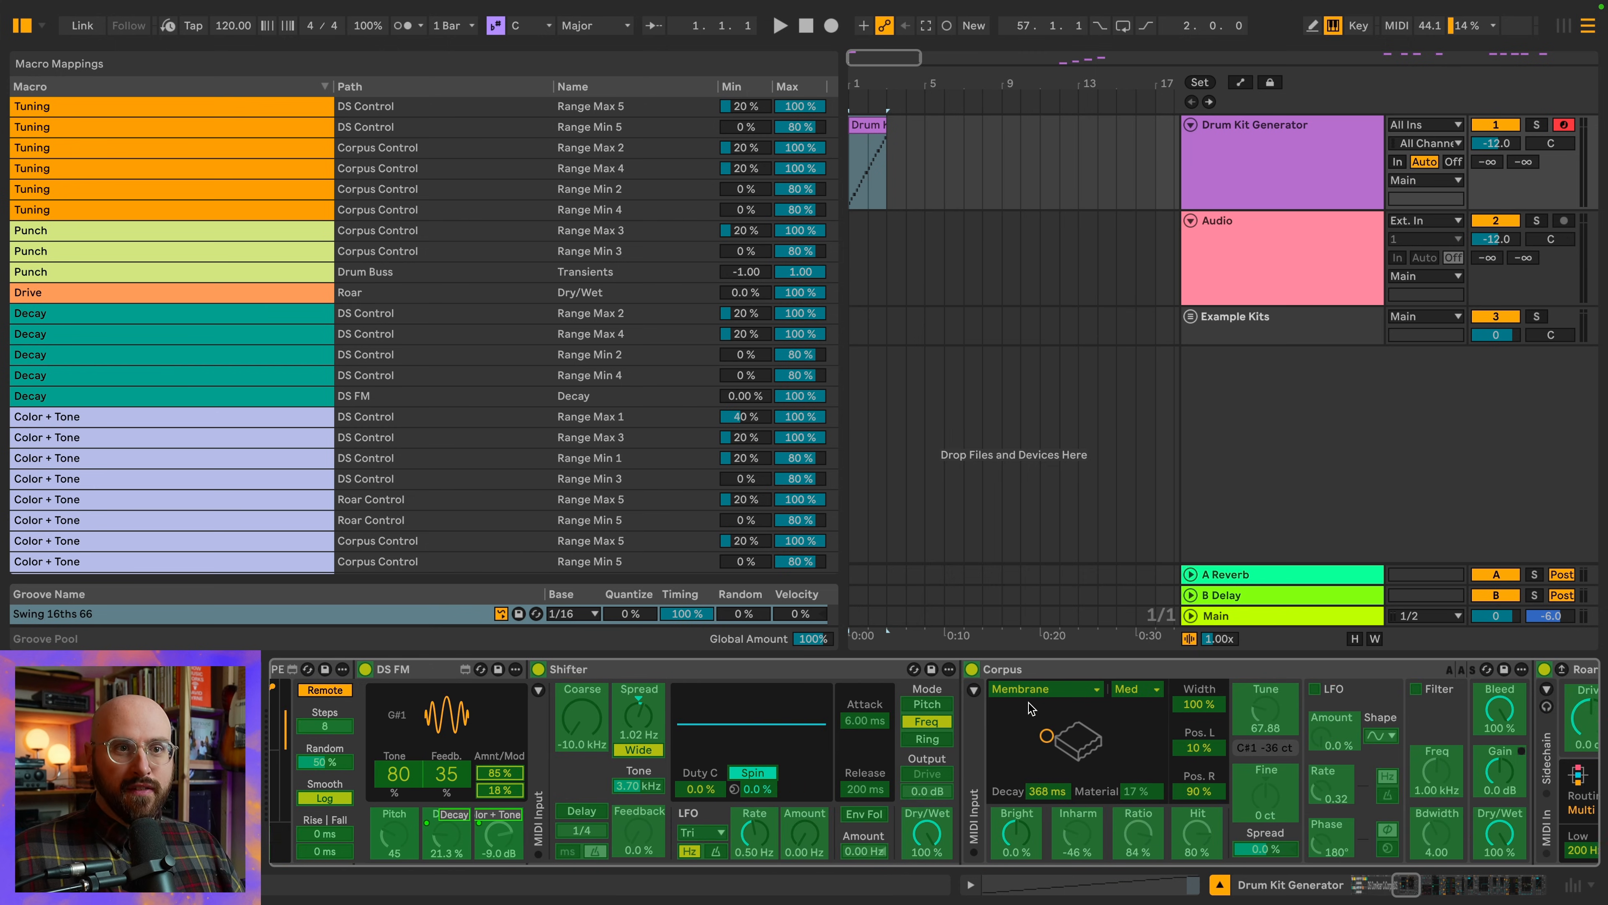
{"action": "scroll", "coordinate": [1028, 707], "scroll_direction": "left", "scroll_amount": 10}
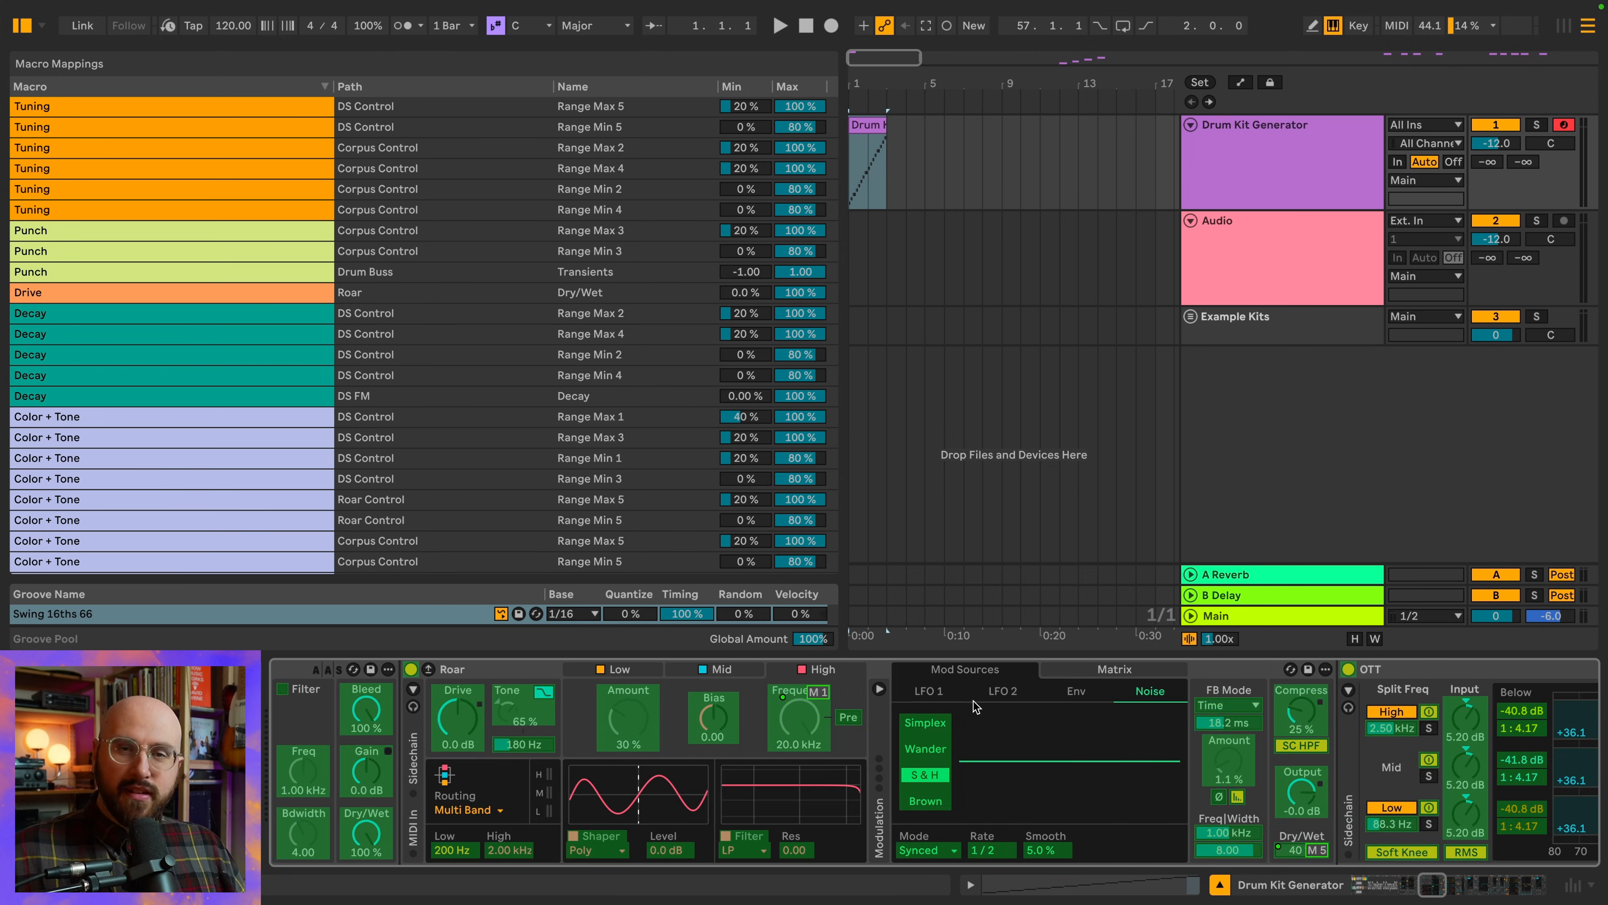
{"action": "scroll", "coordinate": [990, 702], "scroll_direction": "left", "scroll_amount": 15}
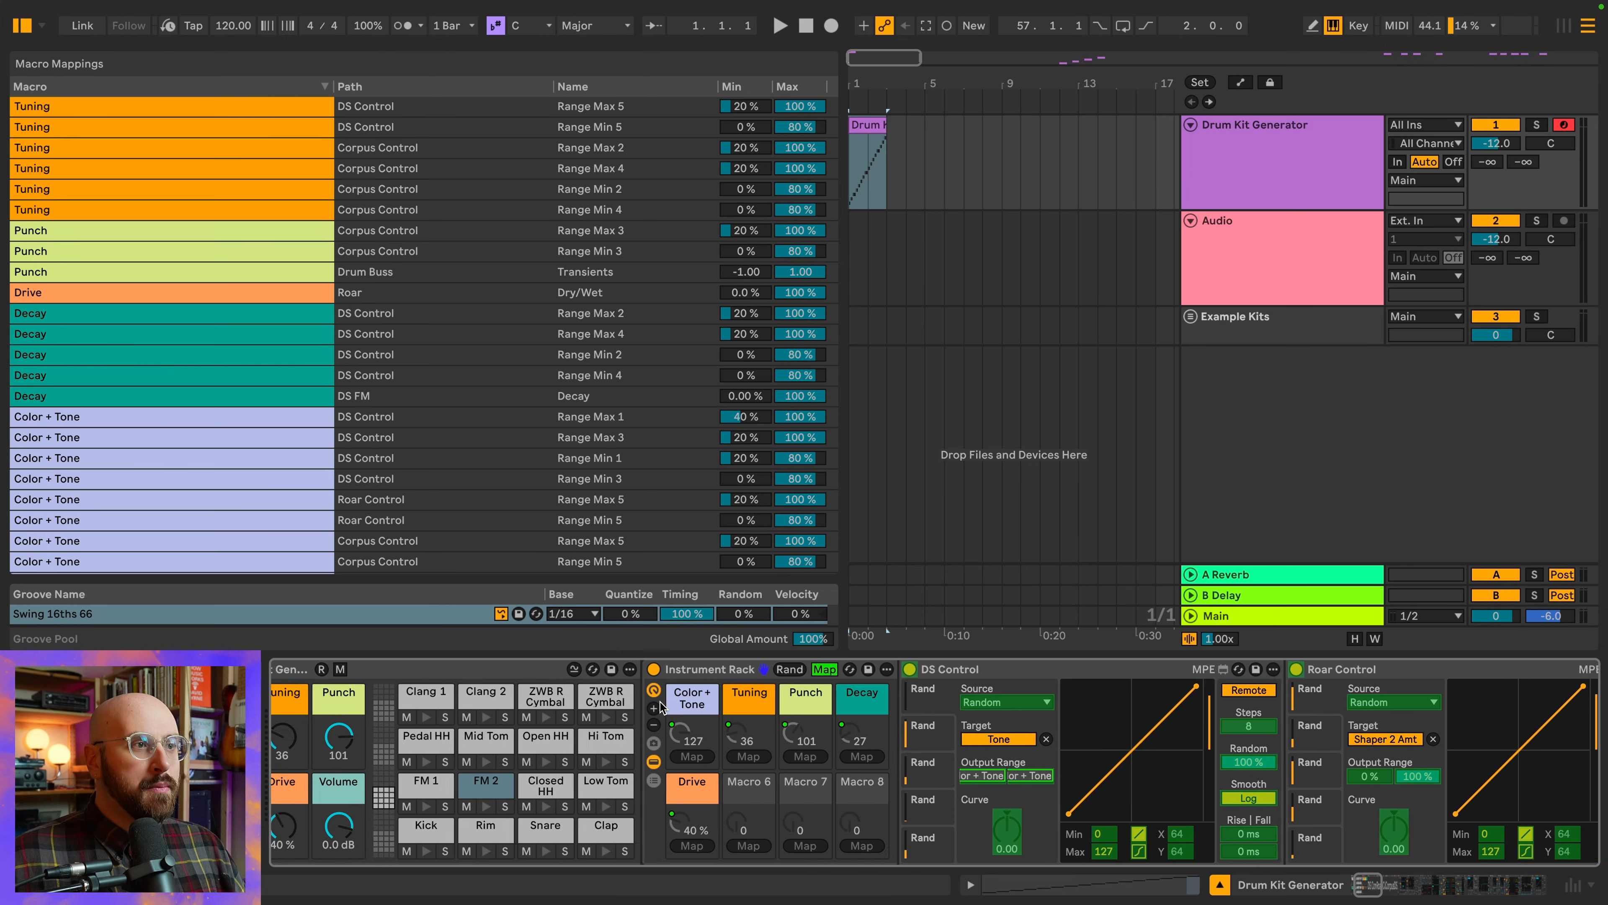
Show the drum kit rack's own macro mappings and review the Volume, Tuning, Punch, Drive and Decay ranges across all pads
{"action": "left_click", "coordinate": [436, 670]}
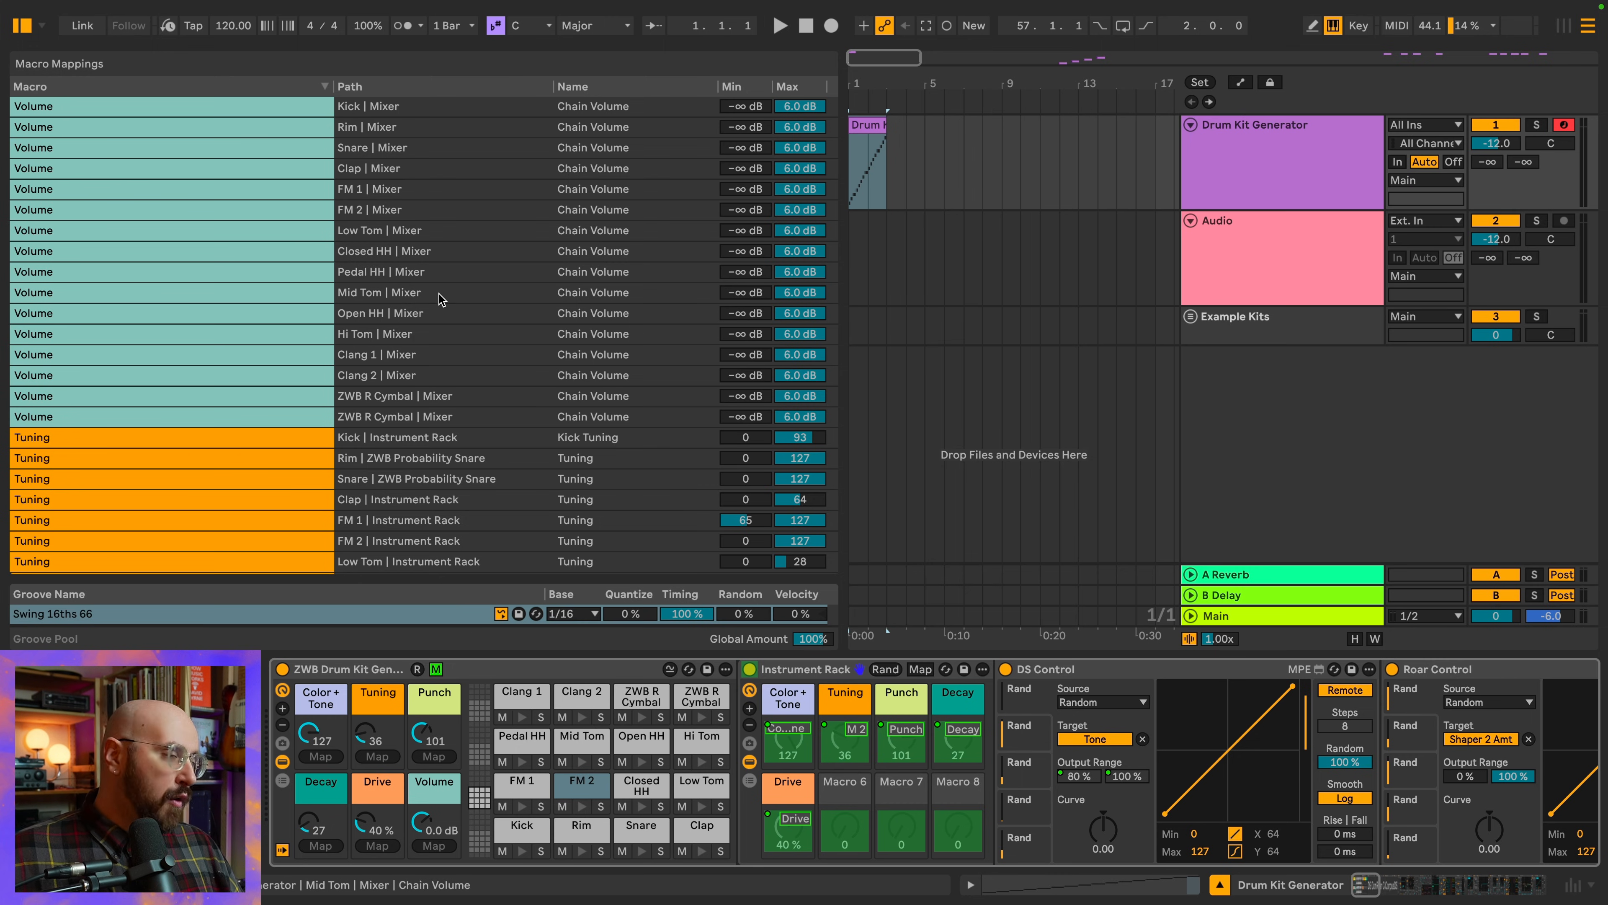
{"action": "scroll", "coordinate": [439, 294], "scroll_direction": "down", "scroll_amount": 3}
{"action": "scroll", "coordinate": [439, 294], "scroll_direction": "down", "scroll_amount": 6}
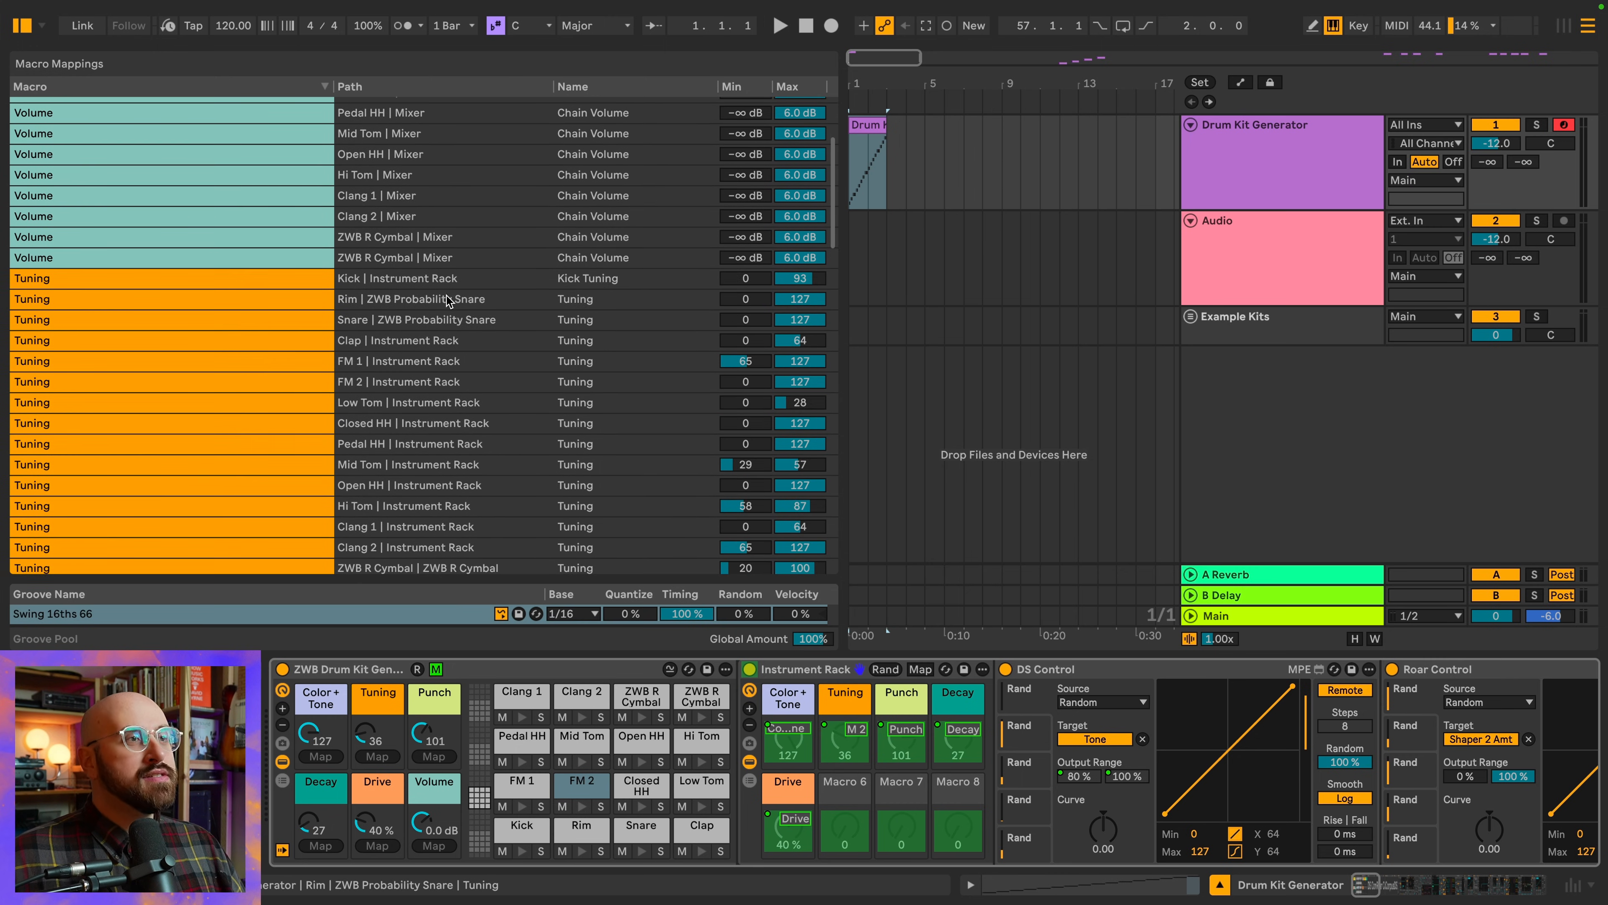
{"action": "scroll", "coordinate": [452, 306], "scroll_direction": "down", "scroll_amount": 15}
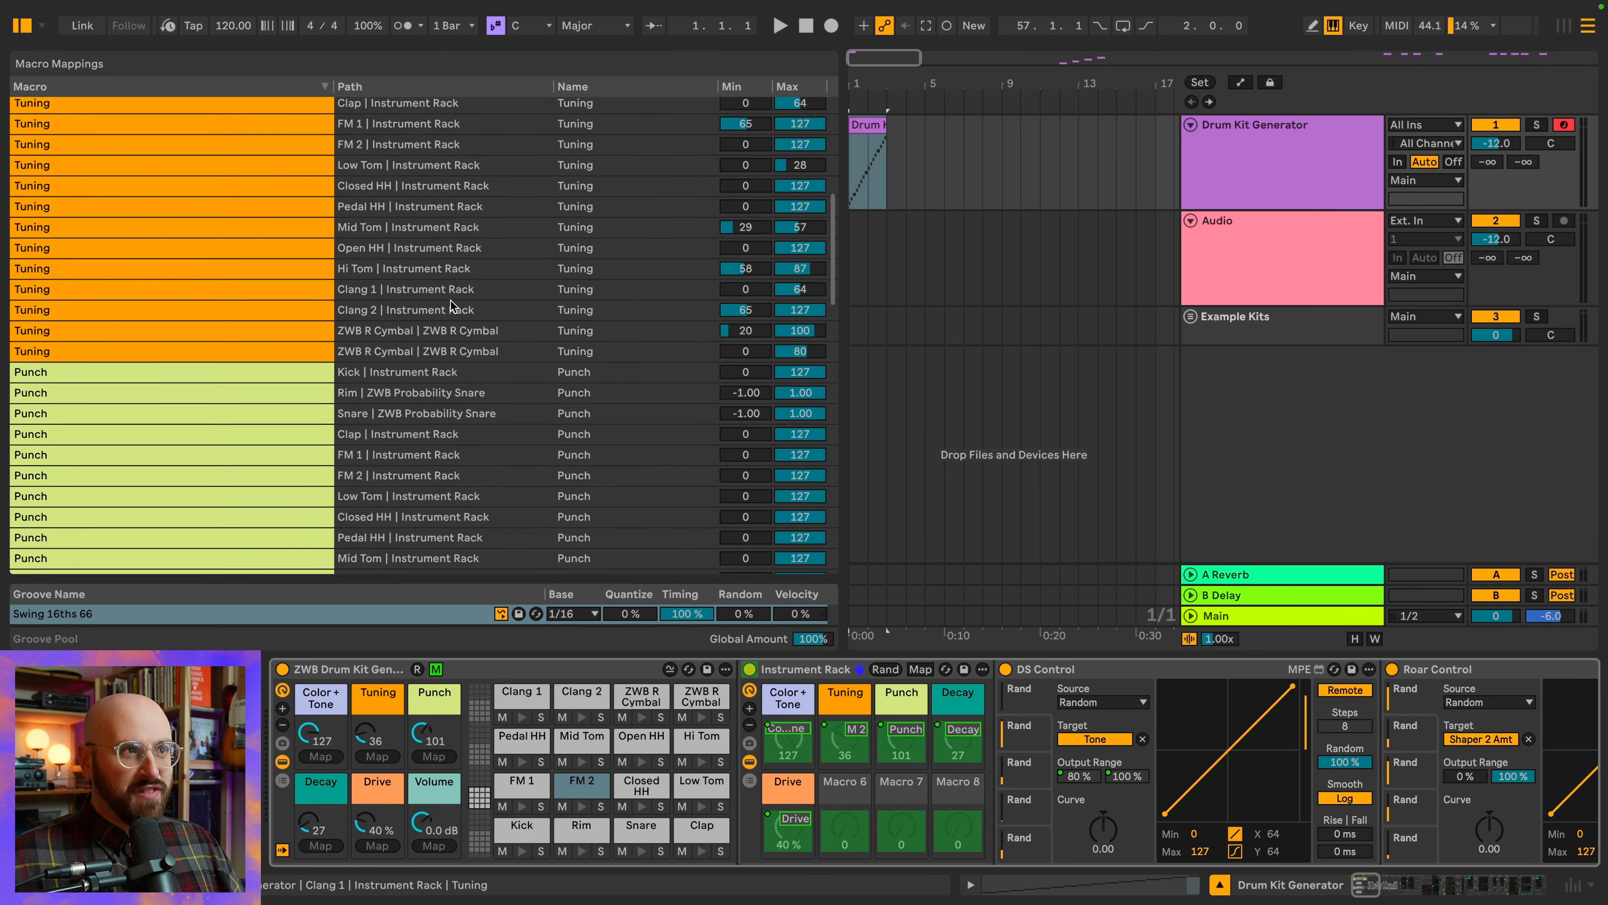
{"action": "scroll", "coordinate": [452, 306], "scroll_direction": "down", "scroll_amount": 20}
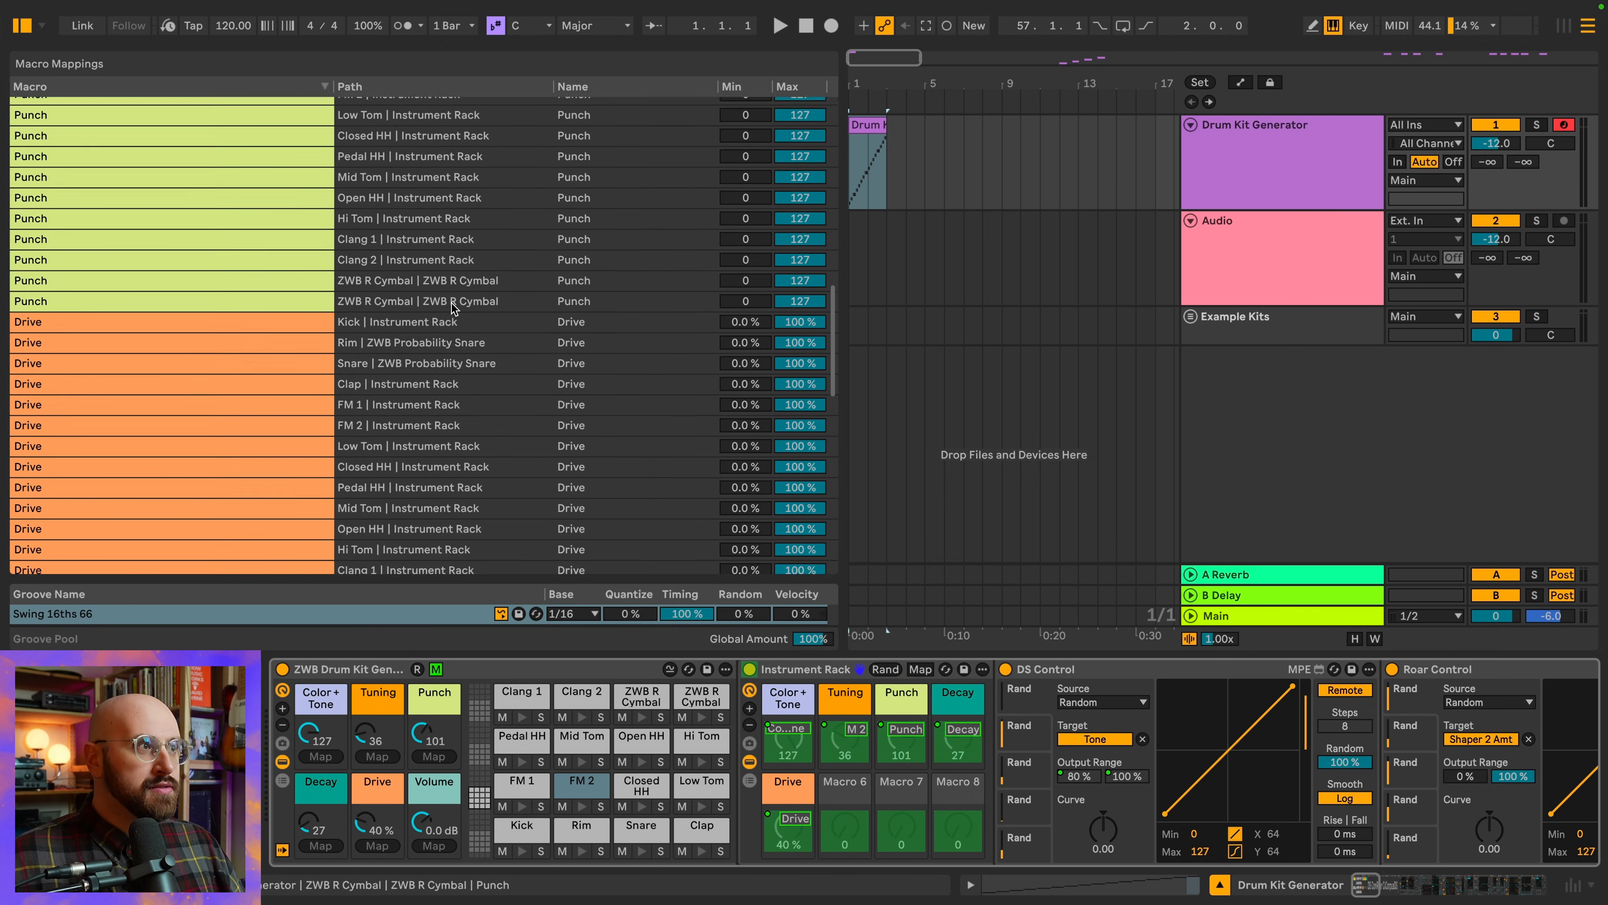
{"action": "scroll", "coordinate": [456, 307], "scroll_direction": "down", "scroll_amount": 18}
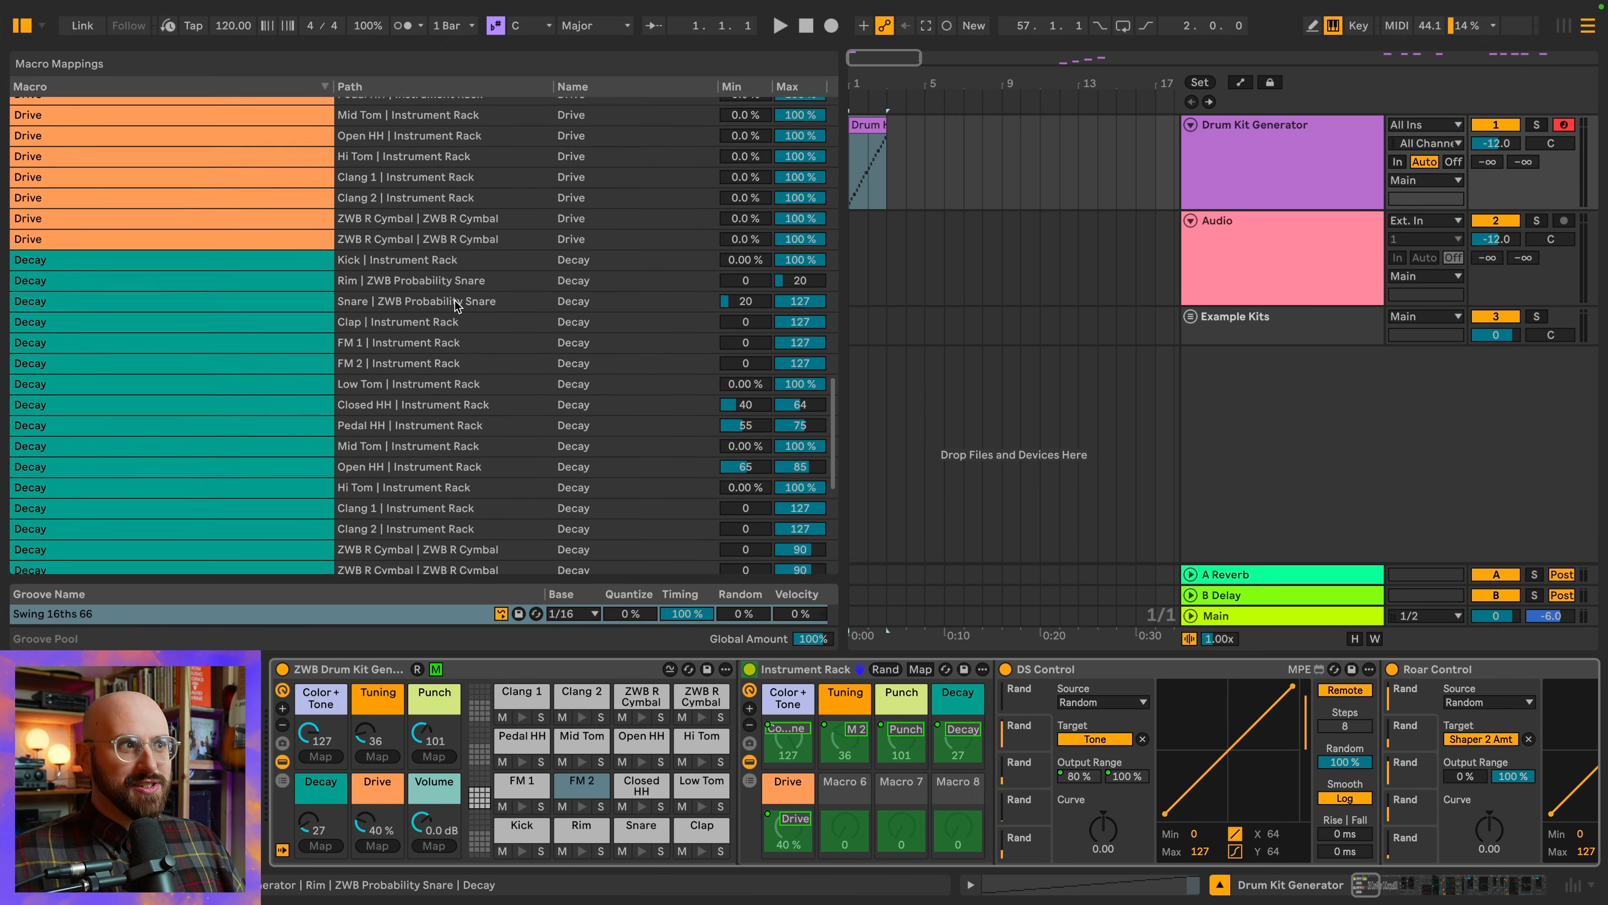
{"action": "scroll", "coordinate": [459, 305], "scroll_direction": "down", "scroll_amount": 9}
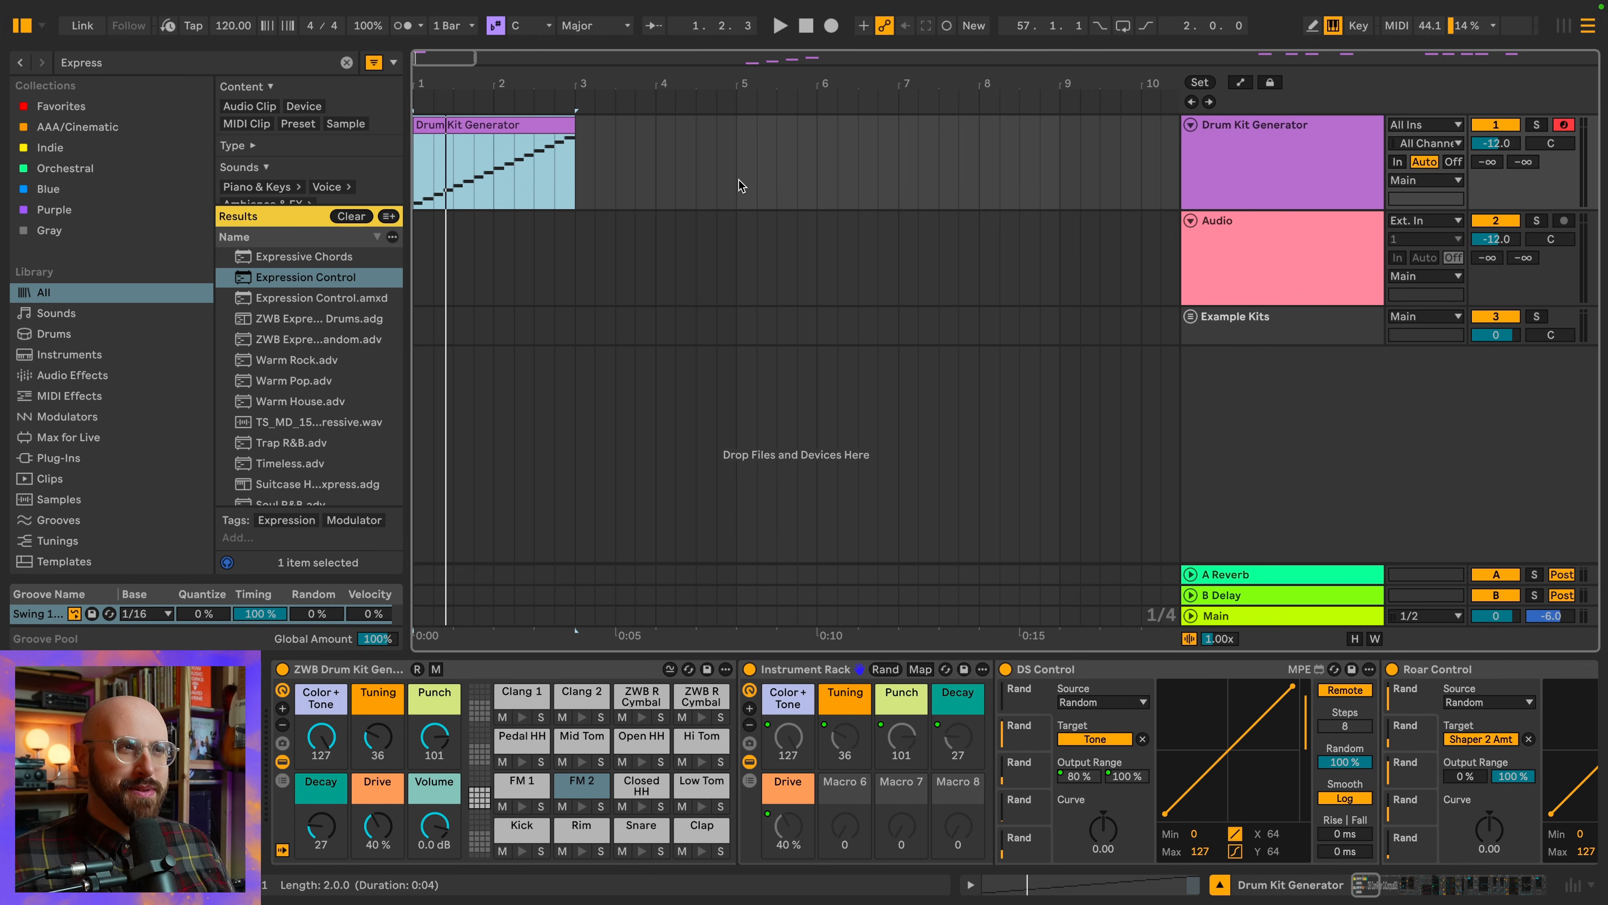
Play the Drum Kit Generator clip and set the song tempo to 20 BPM
{"action": "key", "text": "space"}
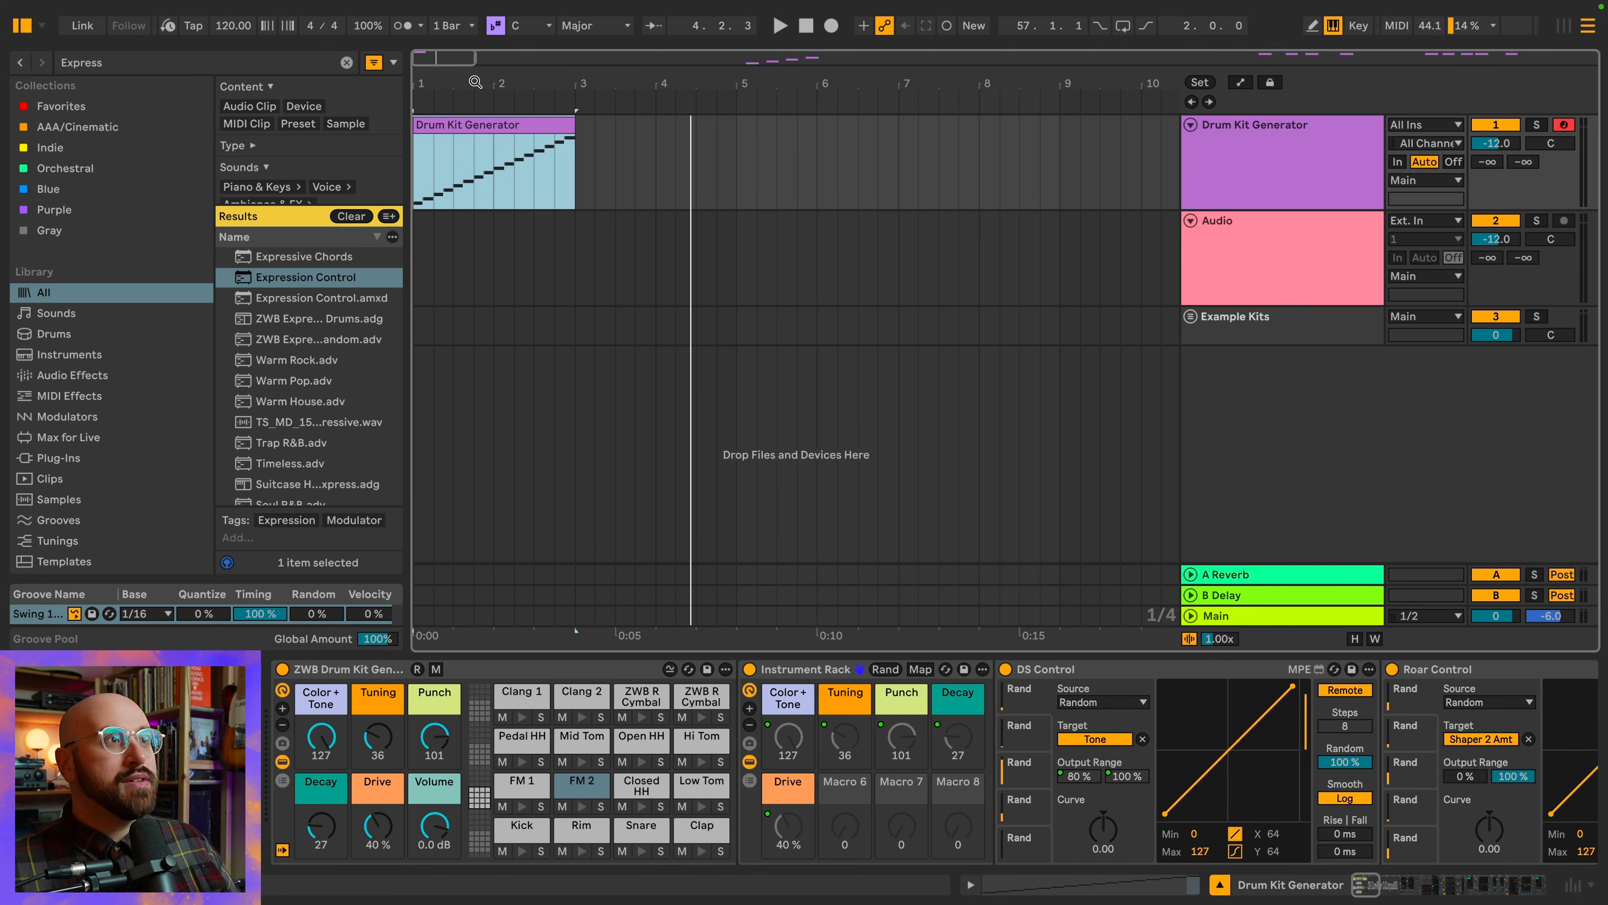
{"action": "left_click", "coordinate": [229, 28]}
{"action": "type", "text": "20"}
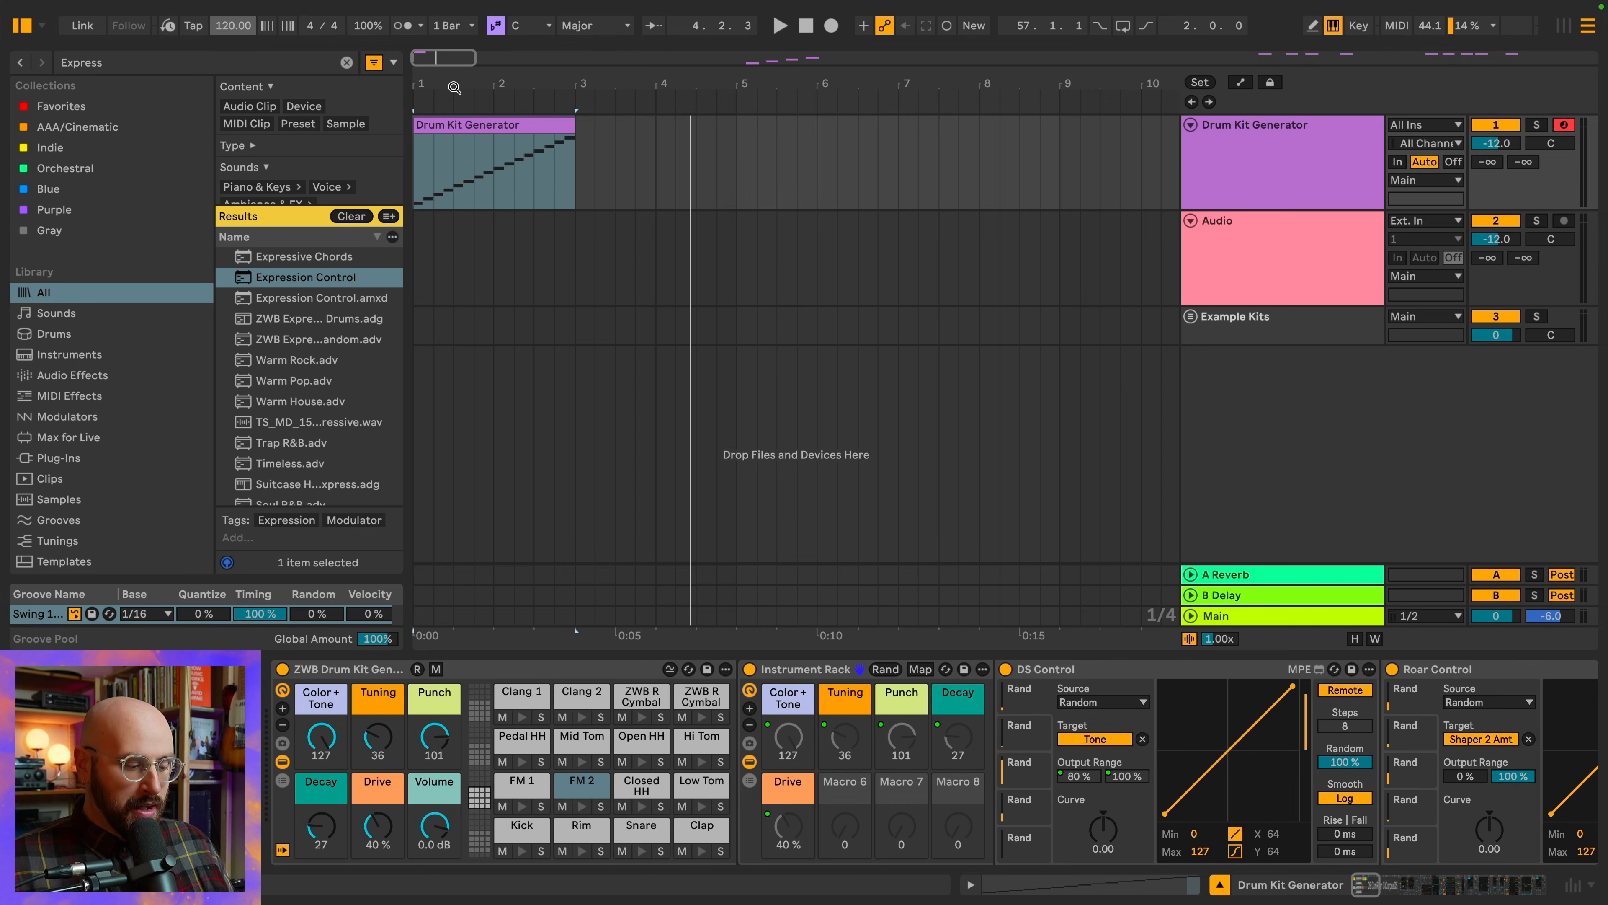
{"action": "key", "text": "Return"}
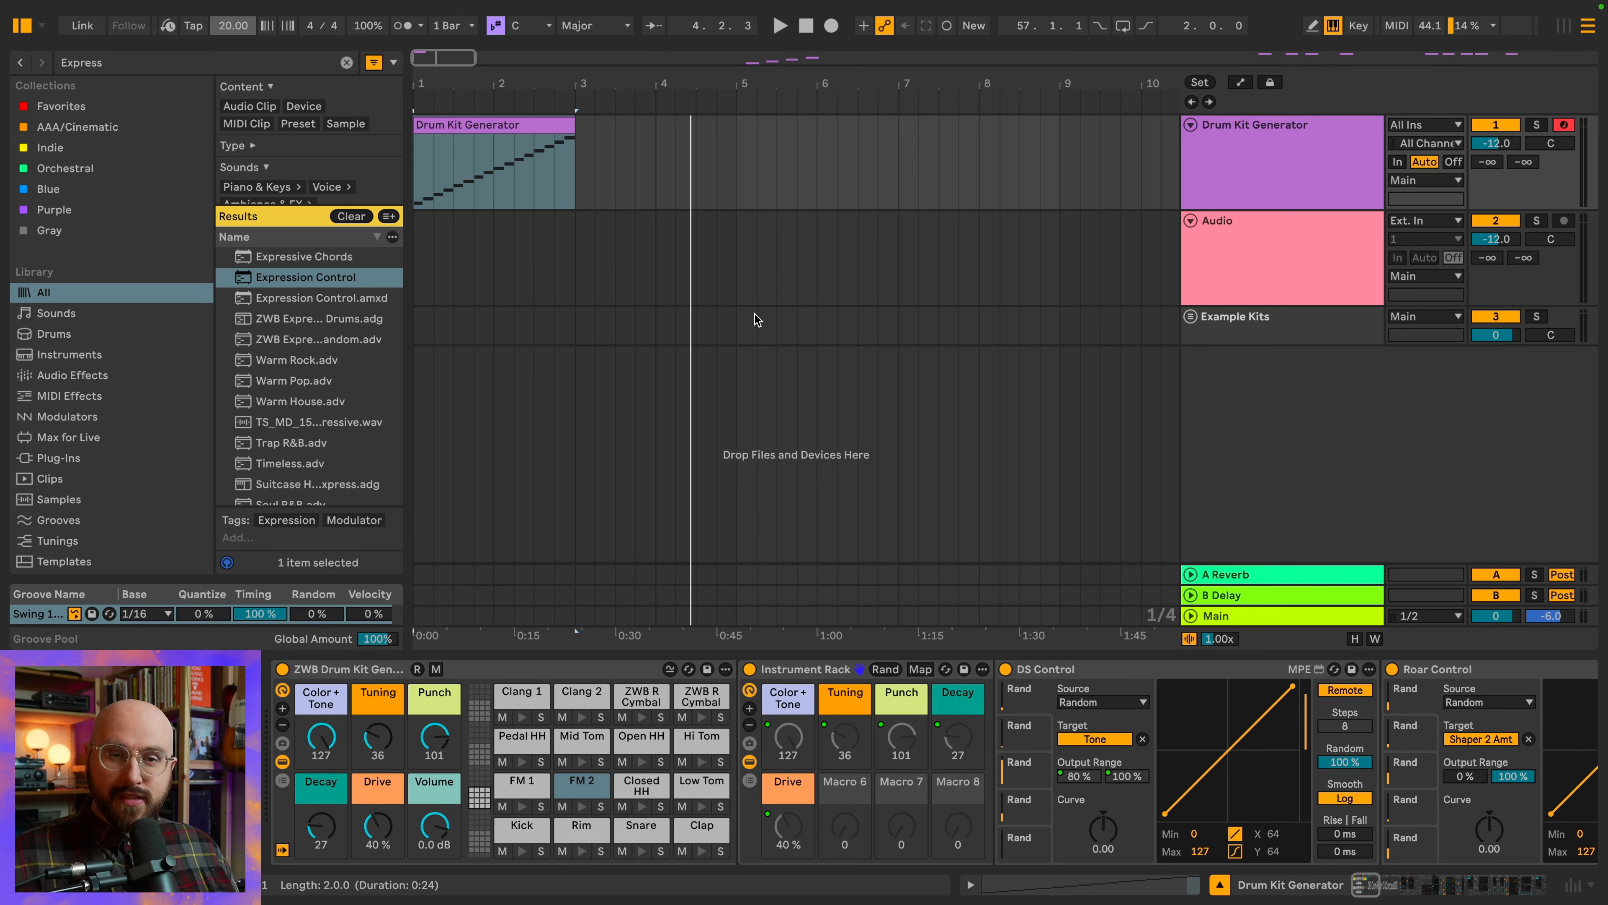
Rename the Drum Kit Generator clip as "ZWB DKG Color 127 Tuning 36 Punch 101 Decay 27 Drive 40 Volume 0 db"
{"action": "left_click", "coordinate": [511, 143]}
{"action": "key", "text": "super+r"}
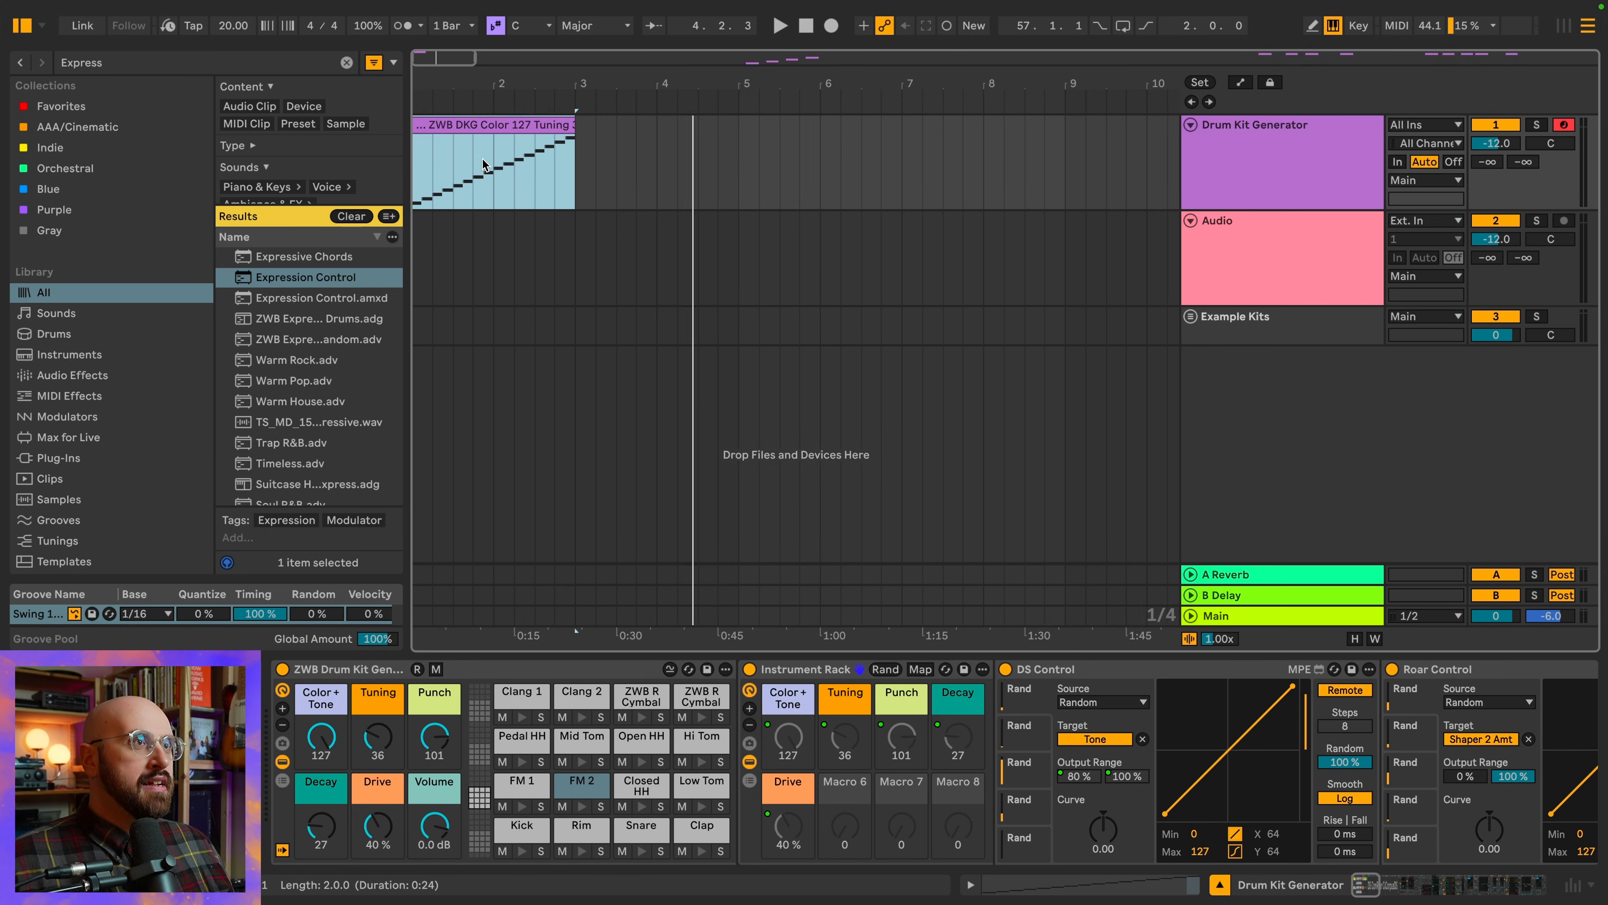
{"action": "scroll", "coordinate": [481, 159], "scroll_direction": "up", "scroll_amount": 10}
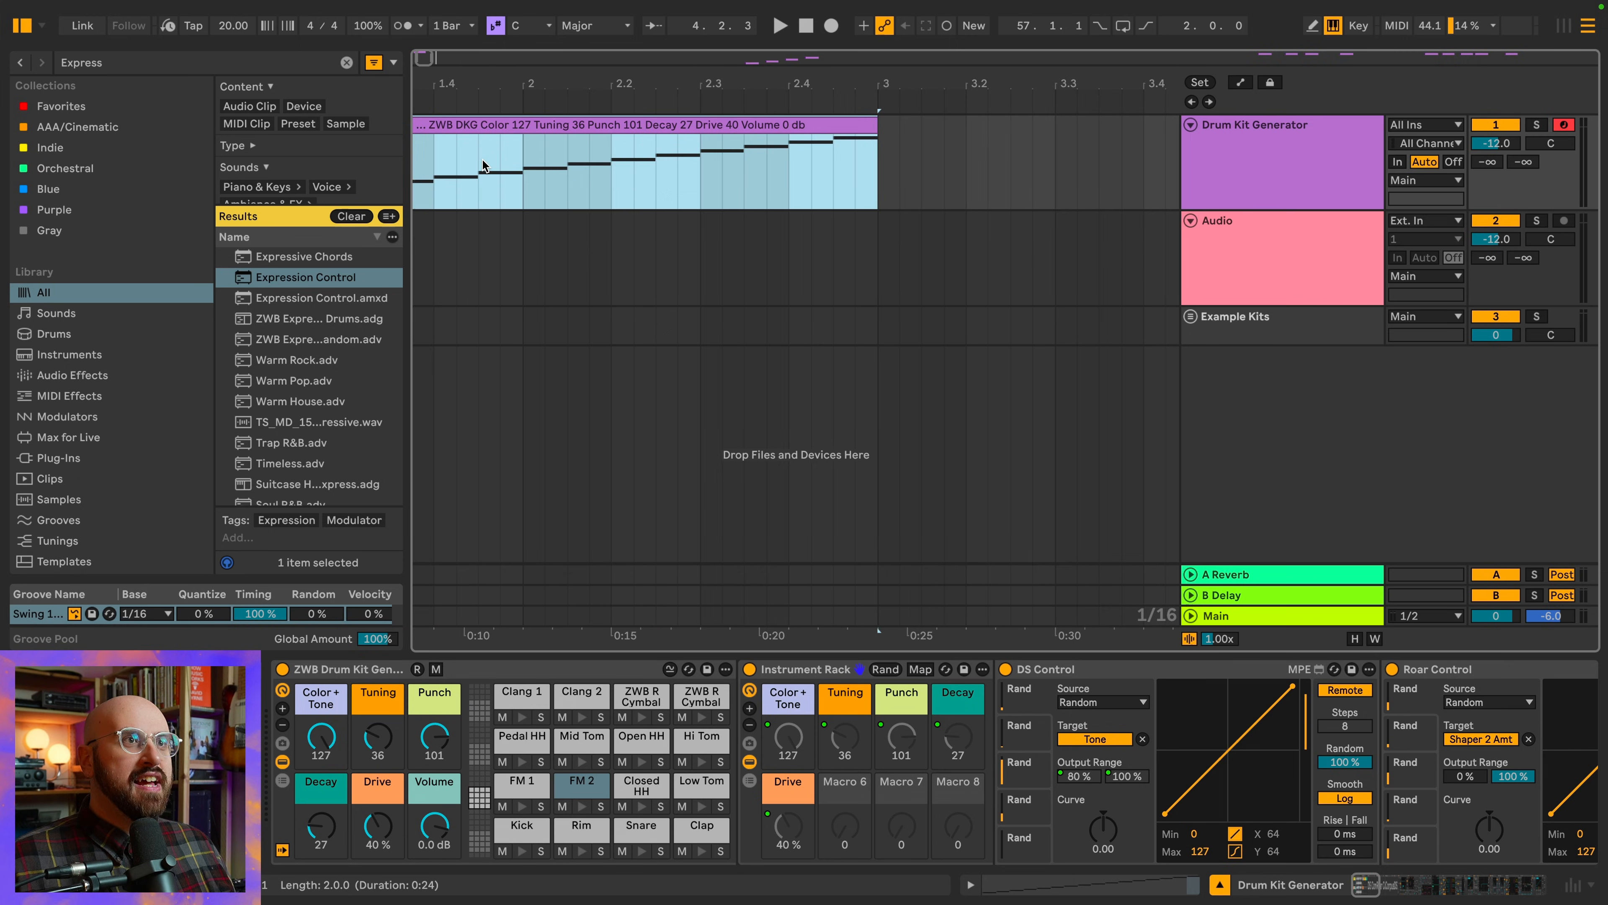
{"action": "scroll", "coordinate": [482, 160], "scroll_direction": "up", "scroll_amount": 2}
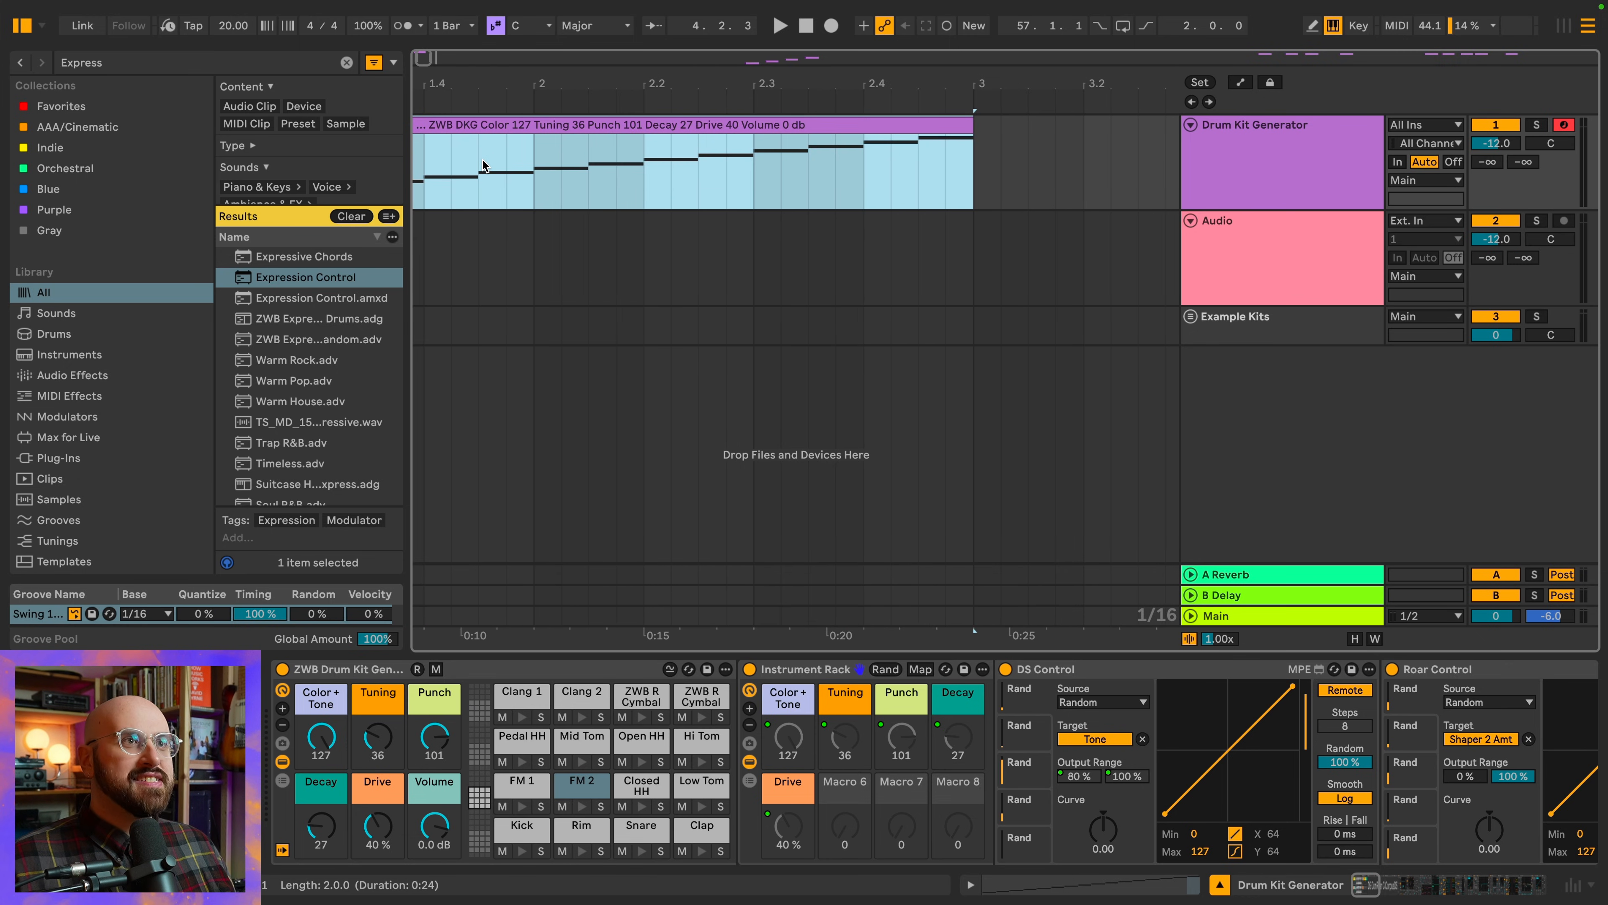
{"action": "scroll", "coordinate": [485, 161], "scroll_direction": "left", "scroll_amount": 5}
{"action": "scroll", "coordinate": [494, 164], "scroll_direction": "down", "scroll_amount": 4}
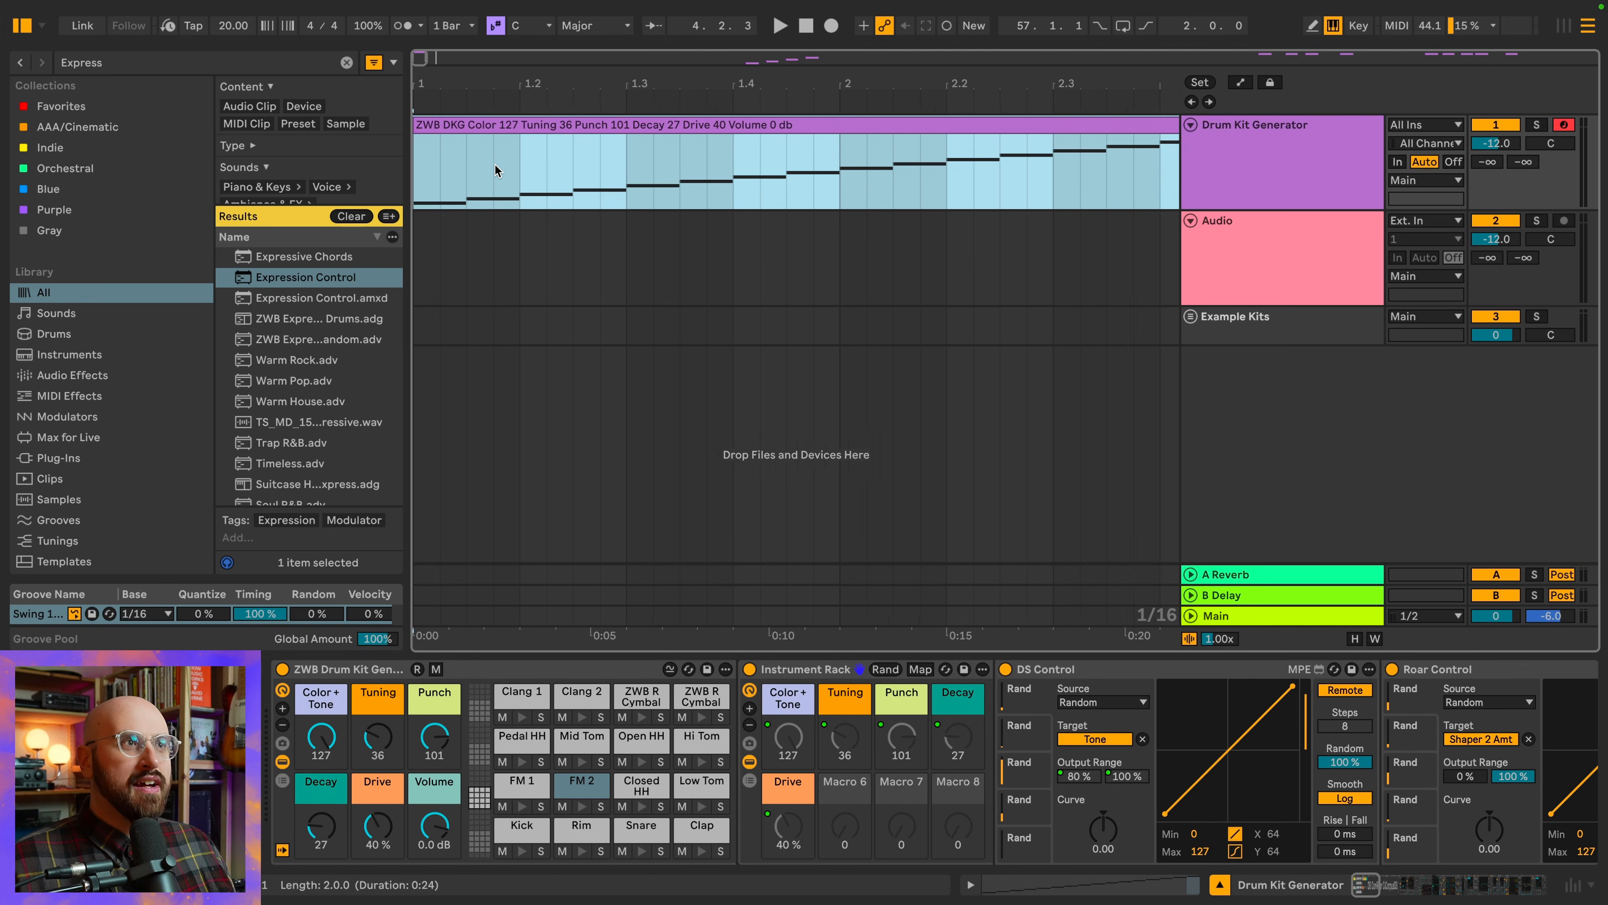
{"action": "scroll", "coordinate": [494, 163], "scroll_direction": "down", "scroll_amount": 2}
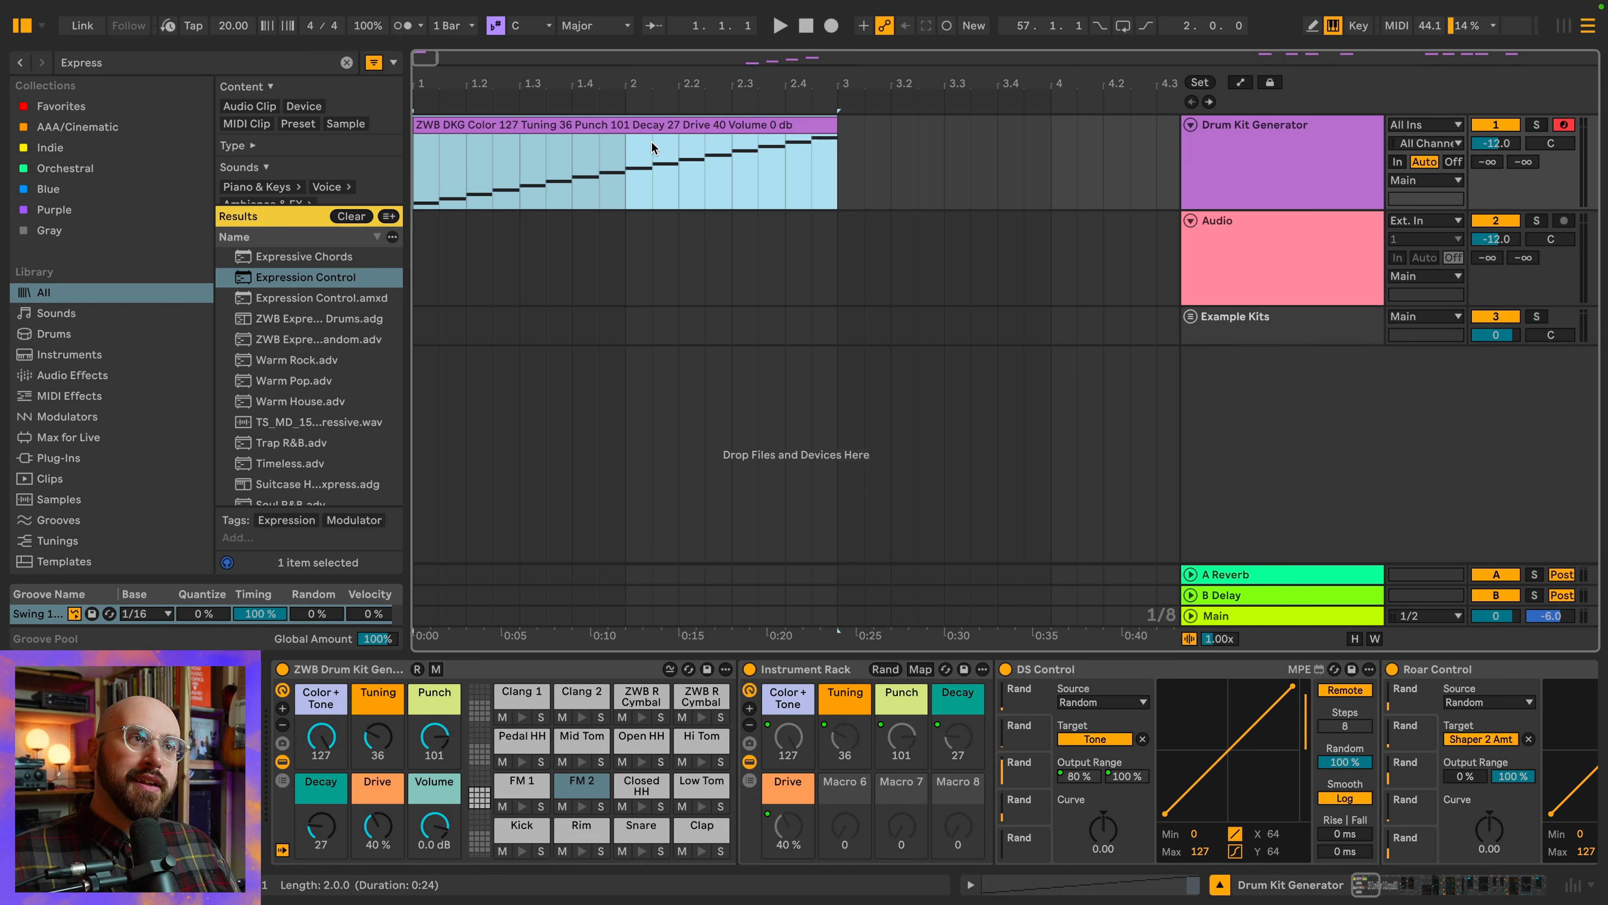
Bounce the clip to a new track and slice the bounce to a new MIDI track per 1/8 note, Default preset, preserve warped timing off
{"action": "right_click", "coordinate": [638, 125]}
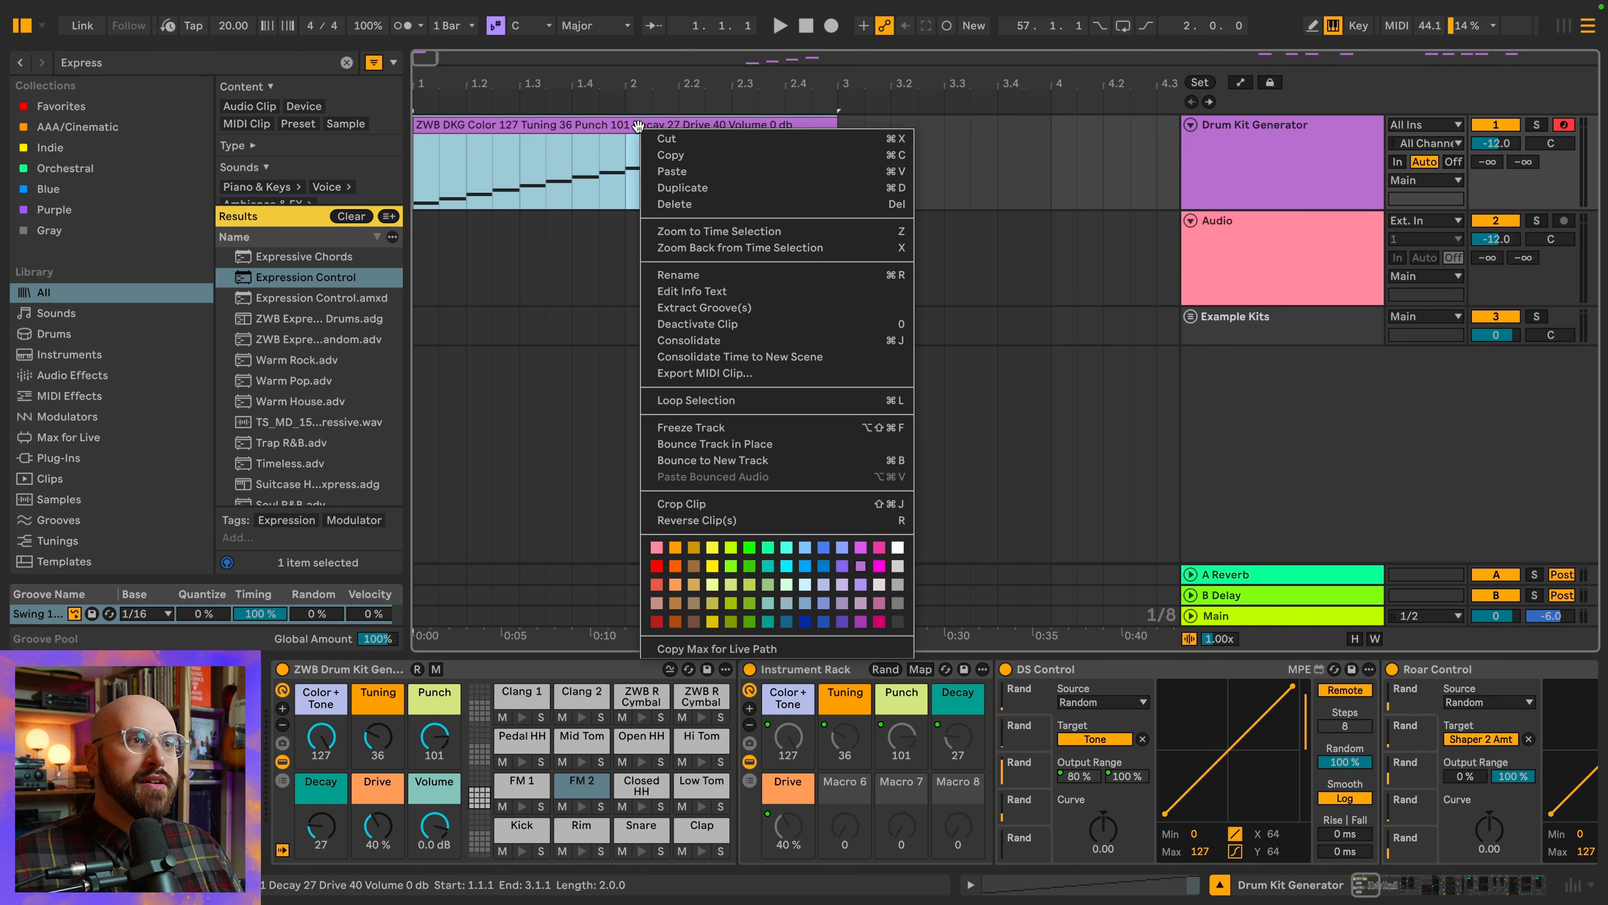
{"action": "left_click", "coordinate": [824, 458]}
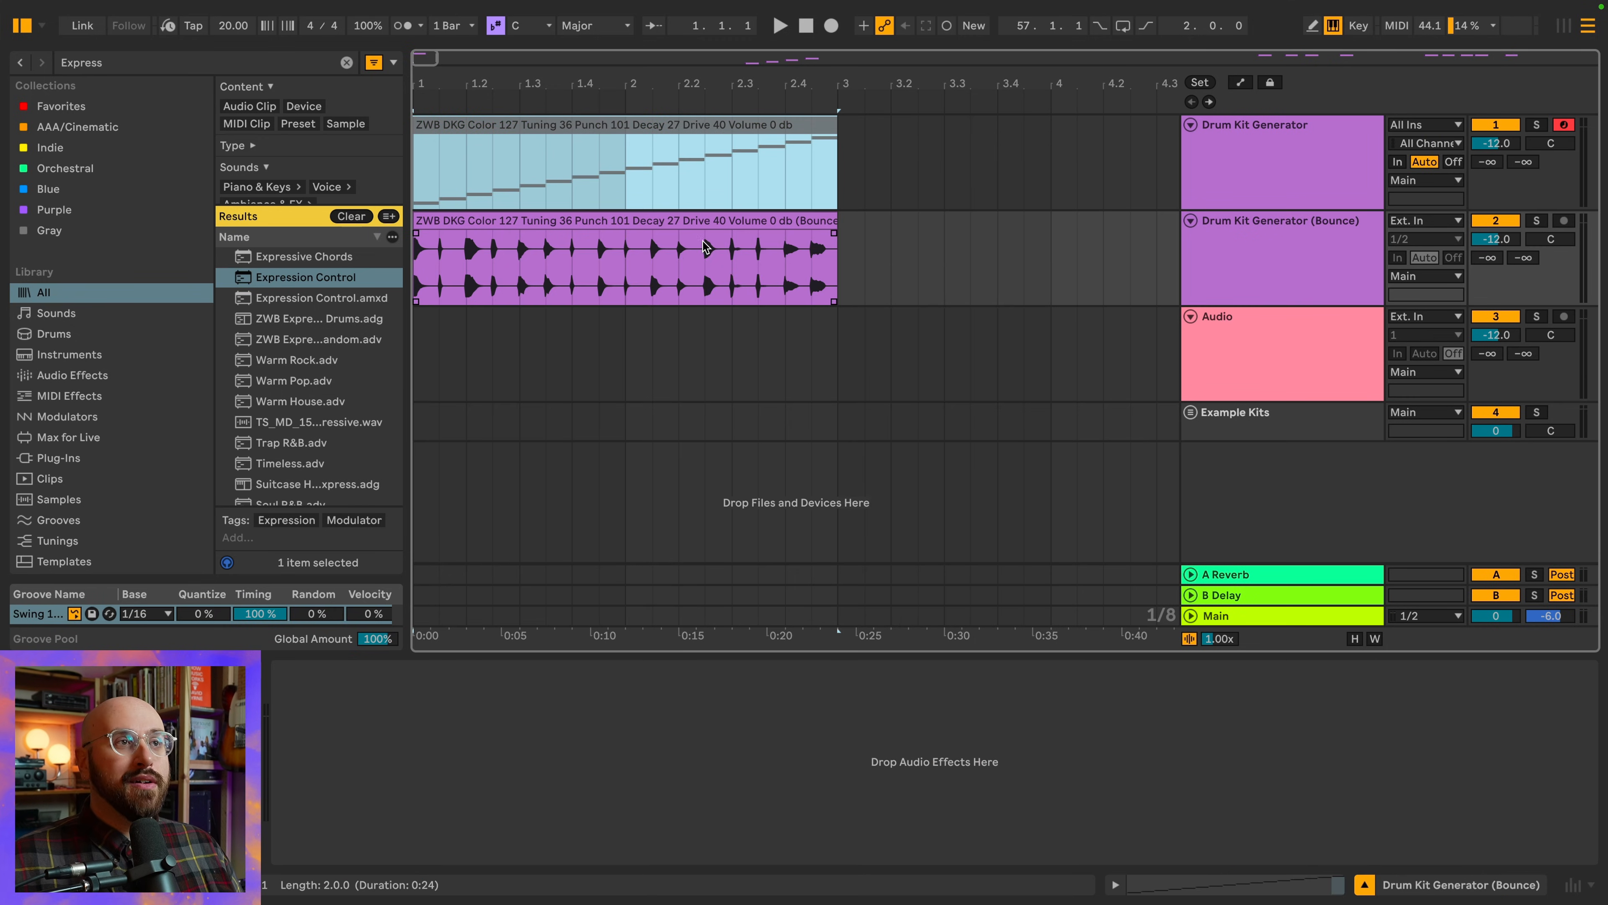
{"action": "right_click", "coordinate": [688, 219]}
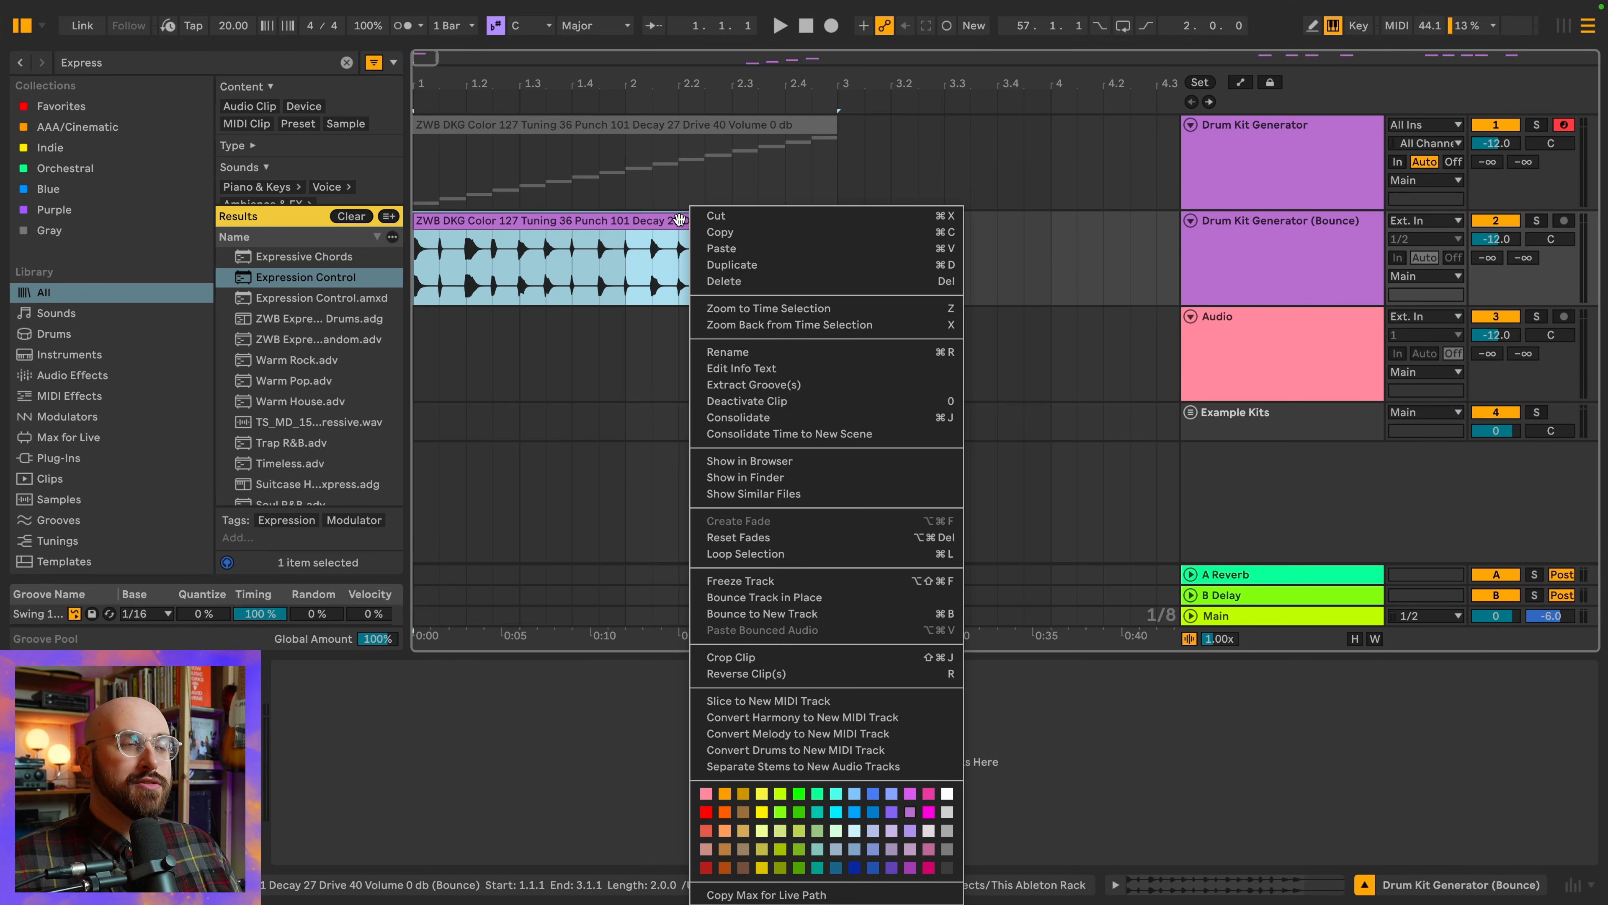
{"action": "left_click", "coordinate": [849, 700]}
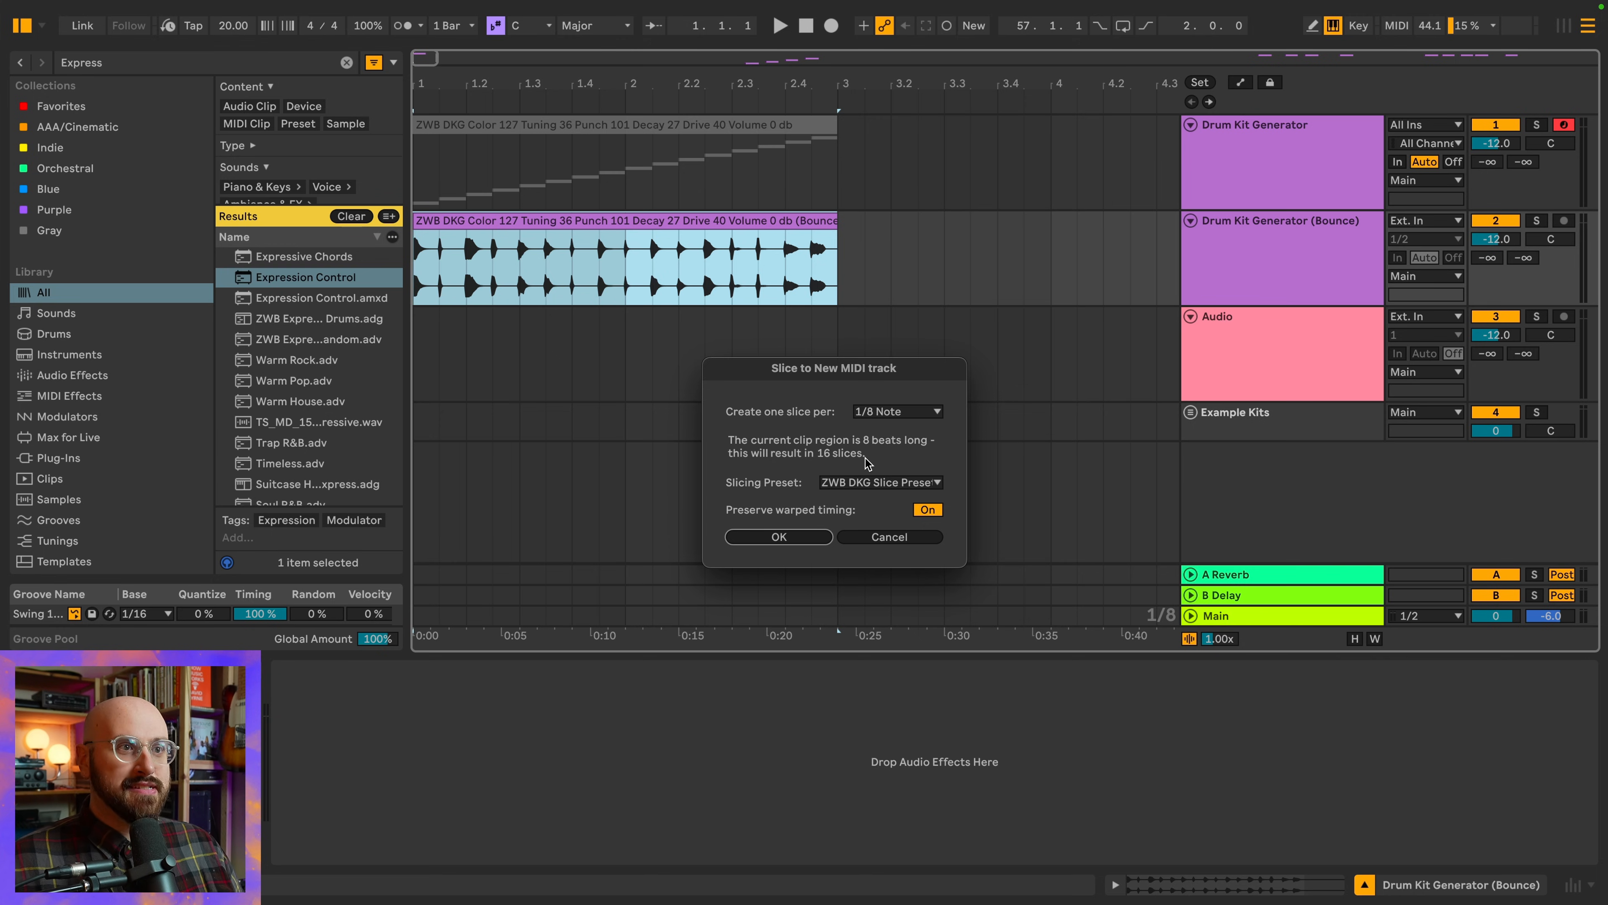
{"action": "left_click", "coordinate": [878, 483]}
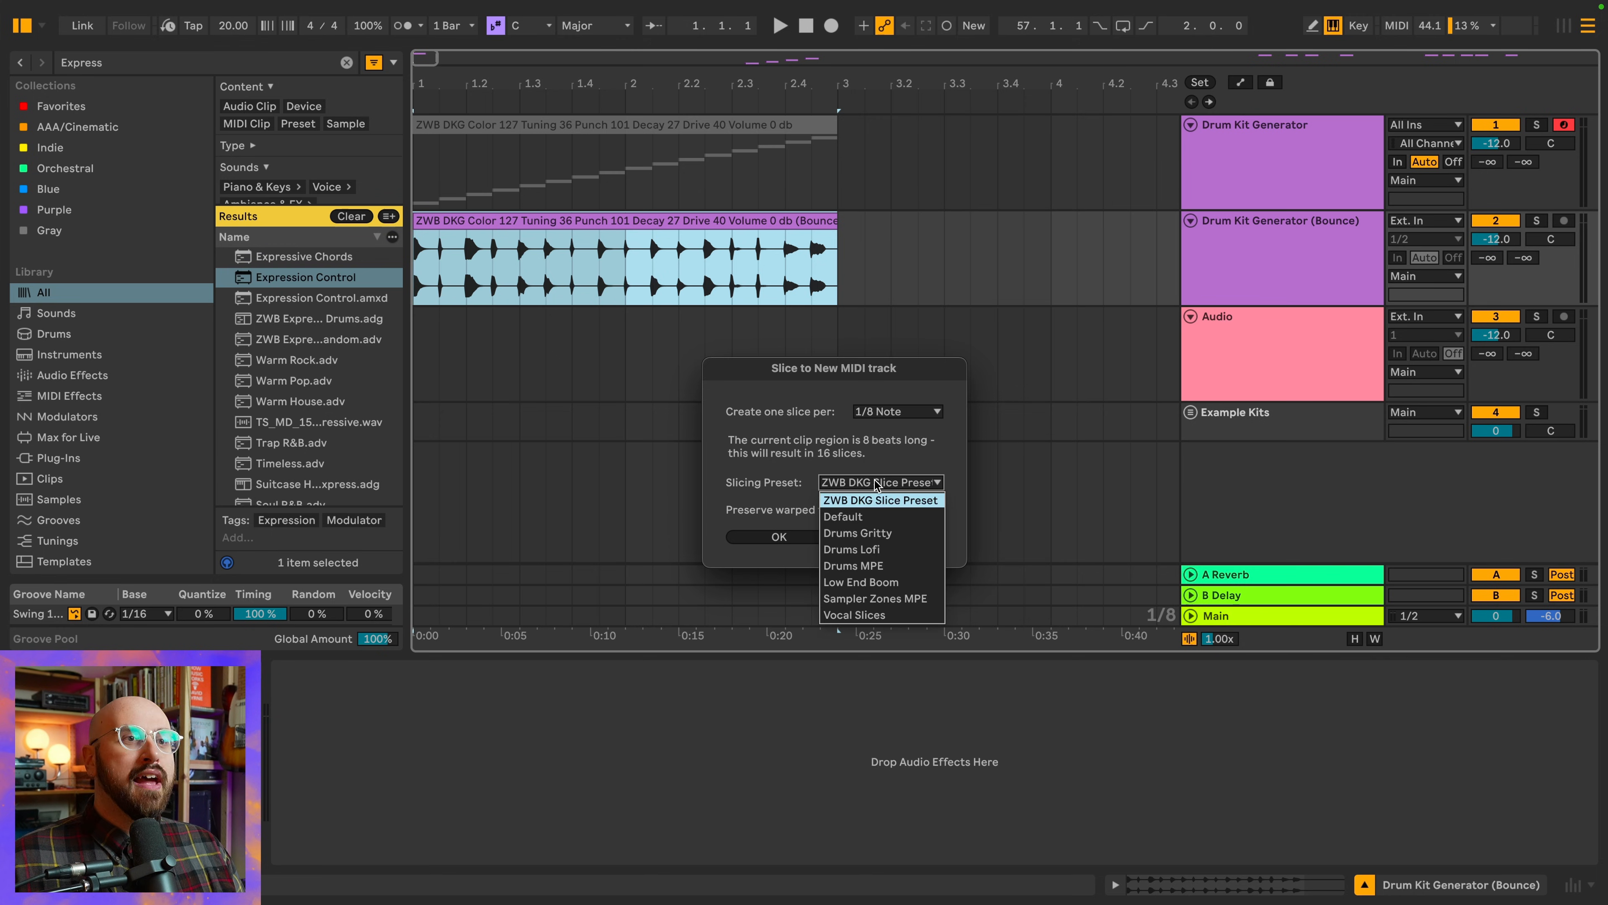
{"action": "left_click", "coordinate": [878, 516]}
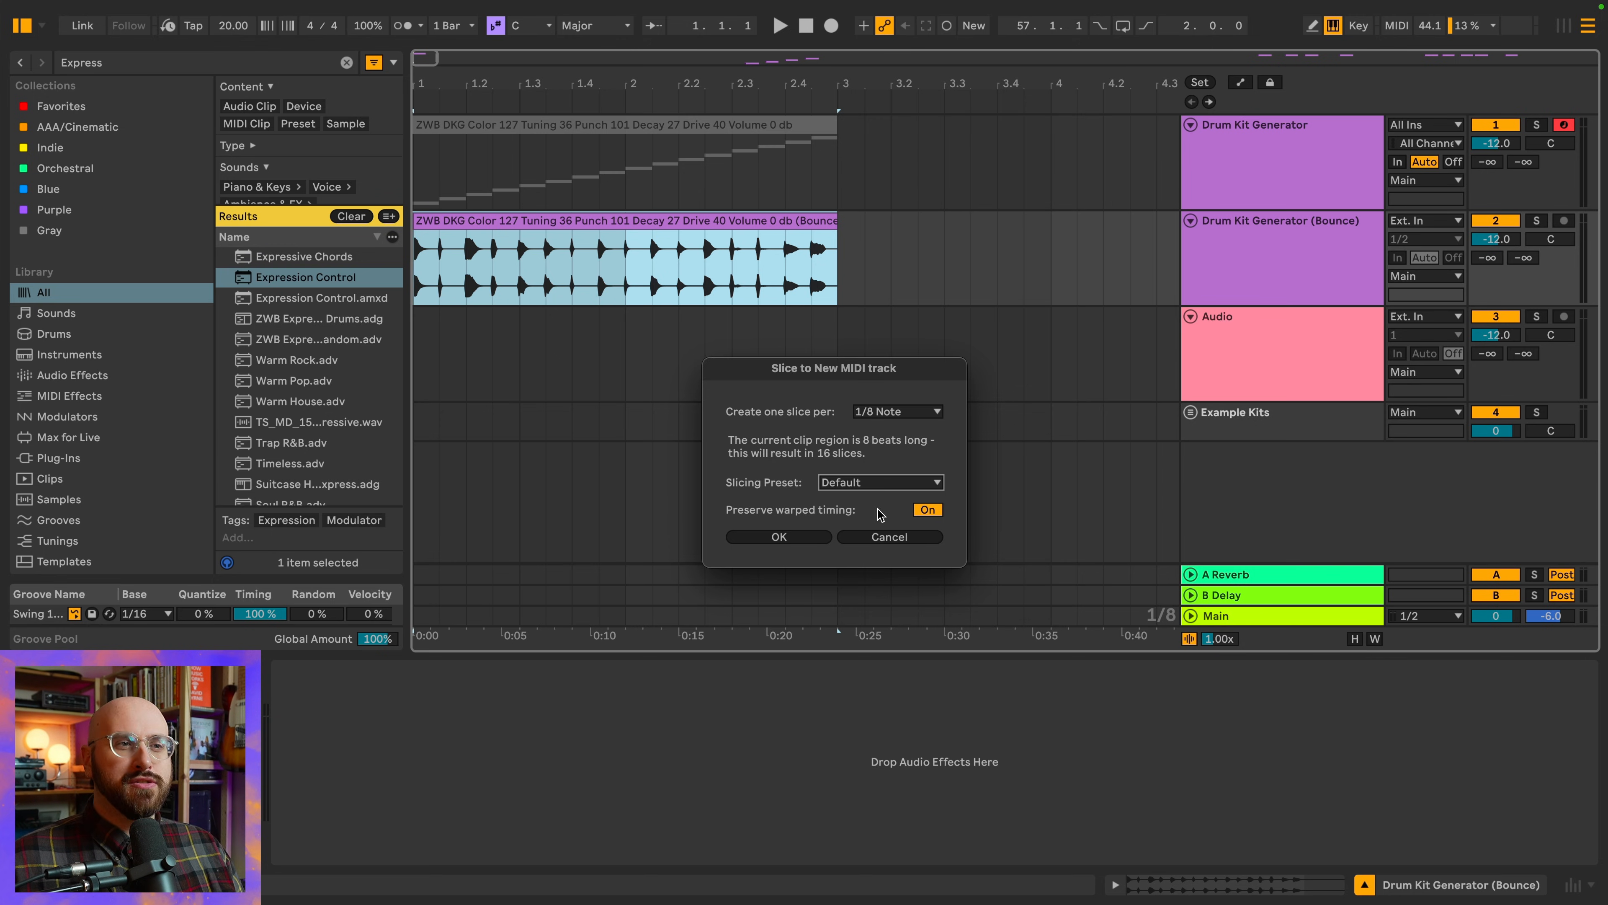
{"action": "left_click", "coordinate": [930, 510]}
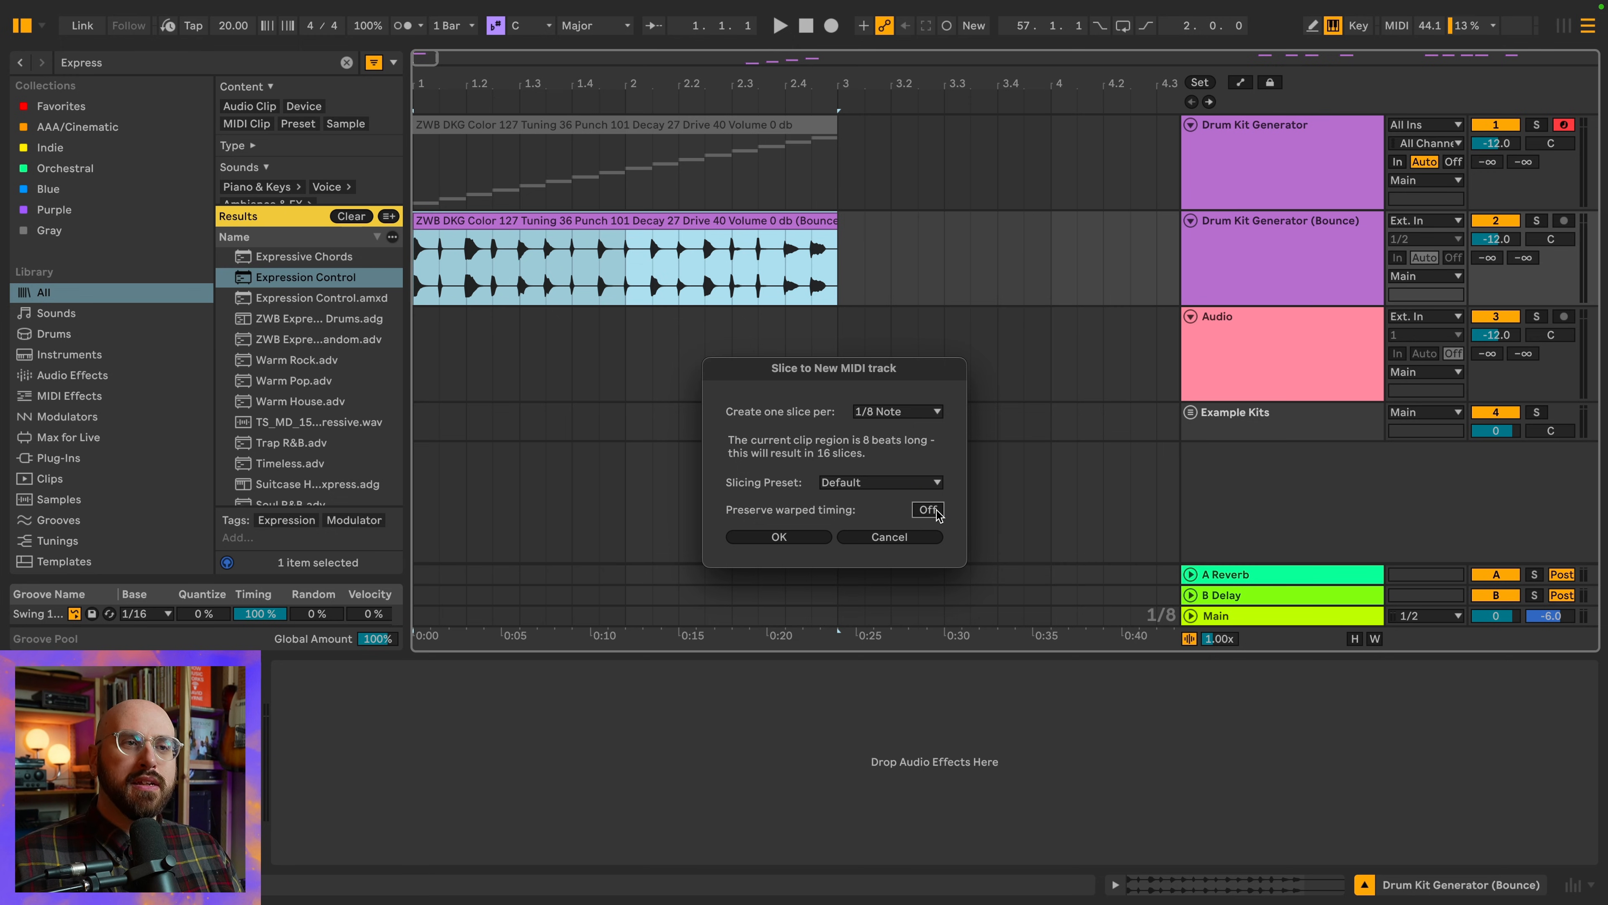
{"action": "left_click", "coordinate": [779, 537]}
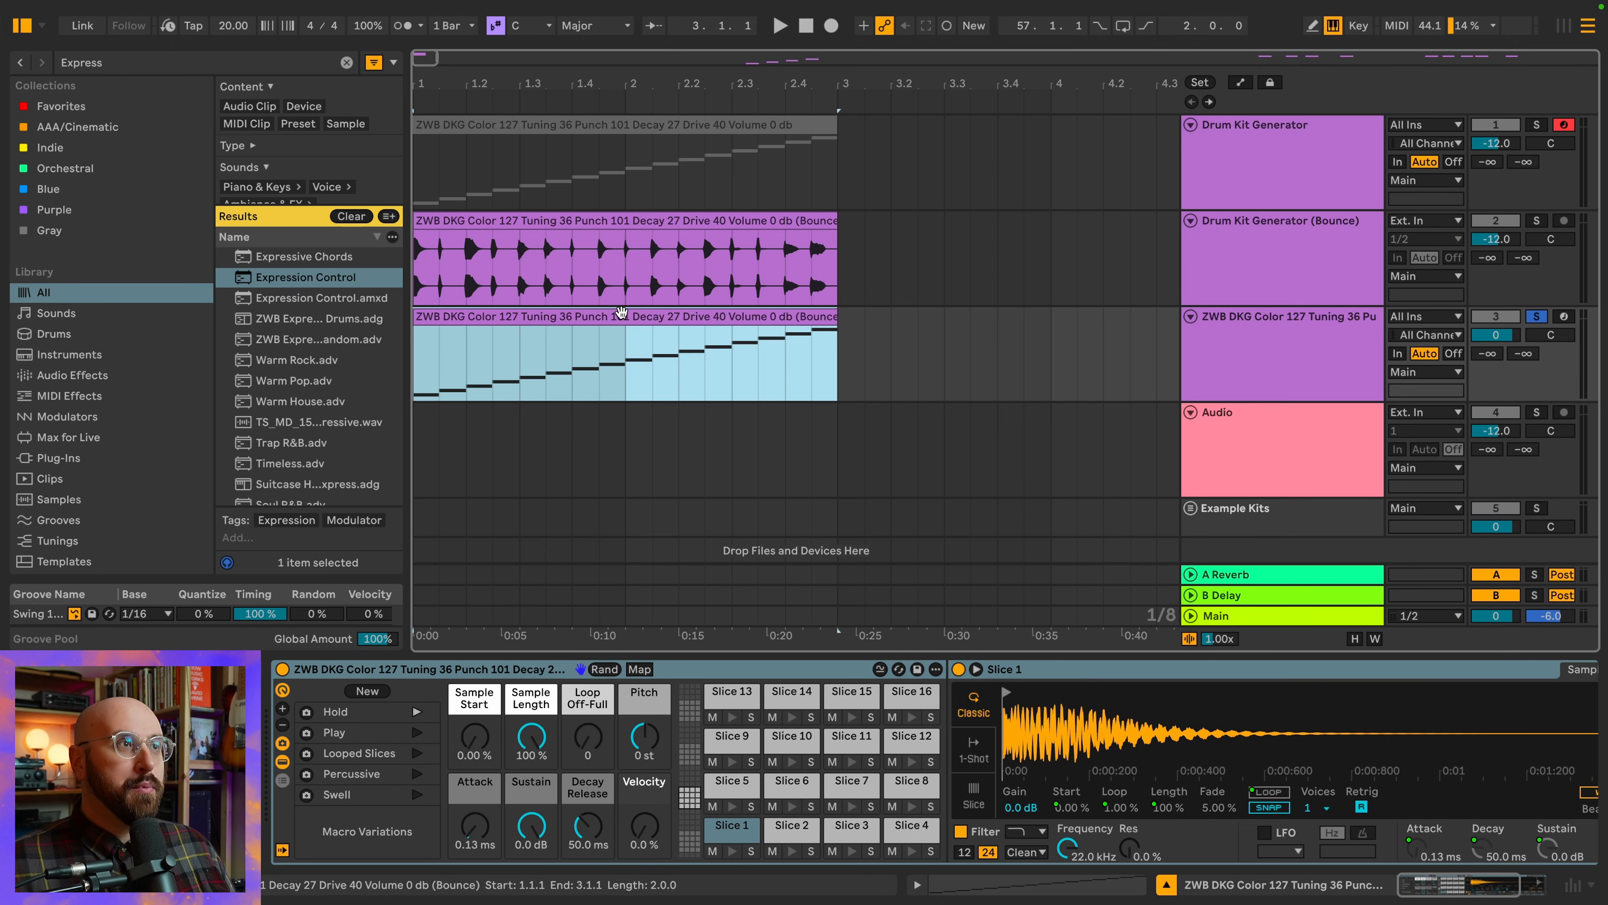
Set the song tempo to 120 BPM and play the sliced kit's MIDI clips
{"action": "left_click", "coordinate": [618, 308]}
{"action": "left_click", "coordinate": [226, 20]}
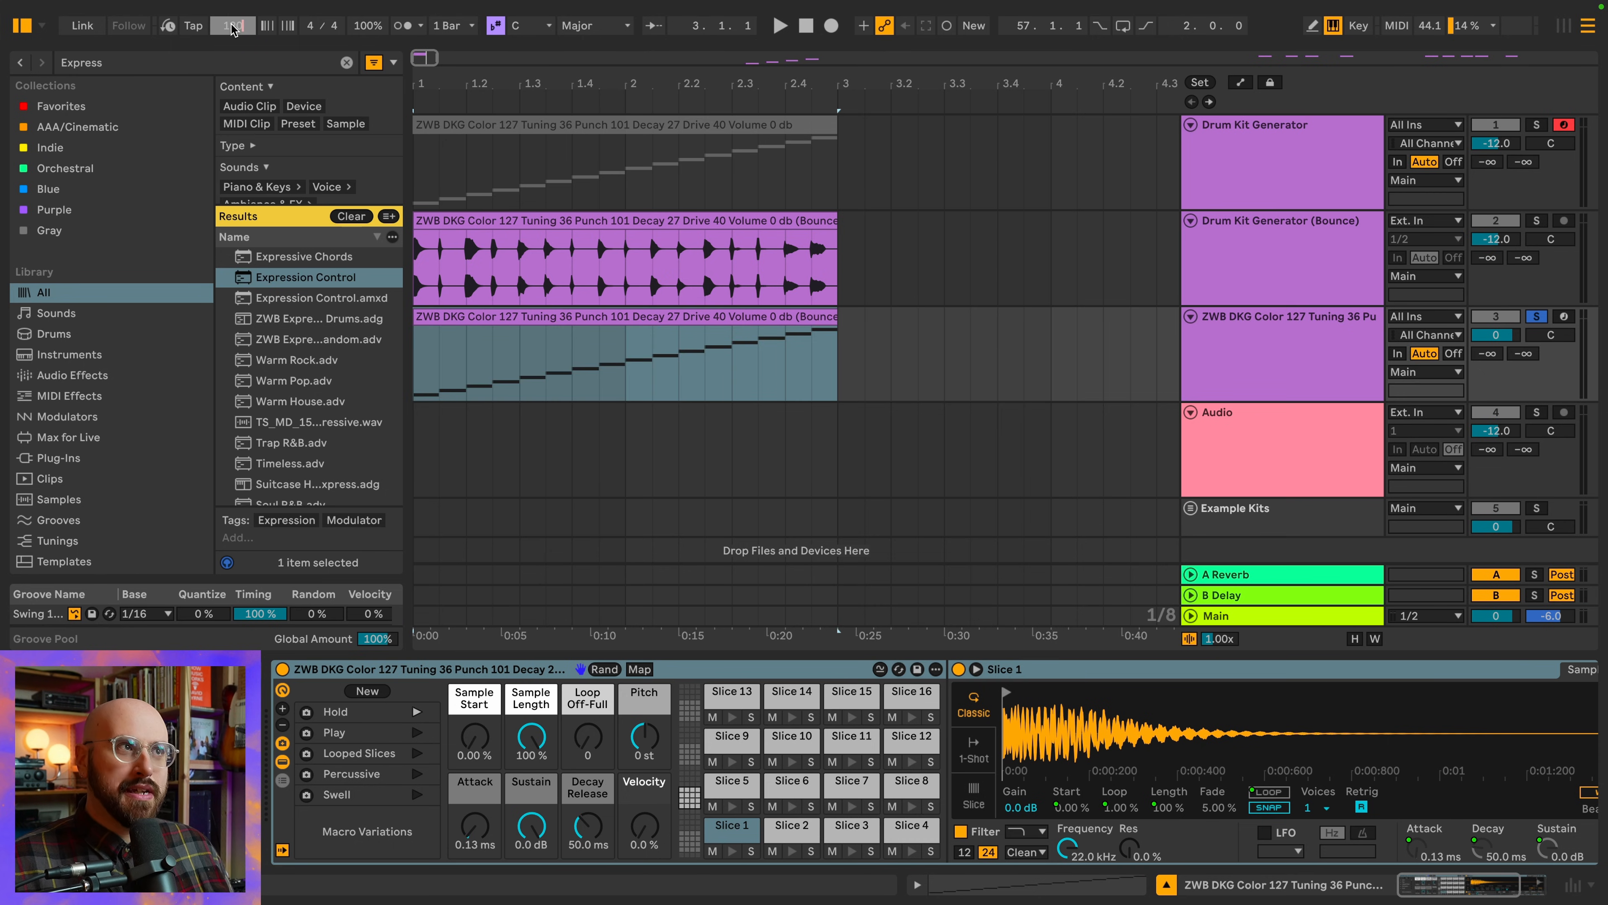
{"action": "type", "text": "120"}
{"action": "key", "text": "Return"}
{"action": "left_click", "coordinate": [645, 317]}
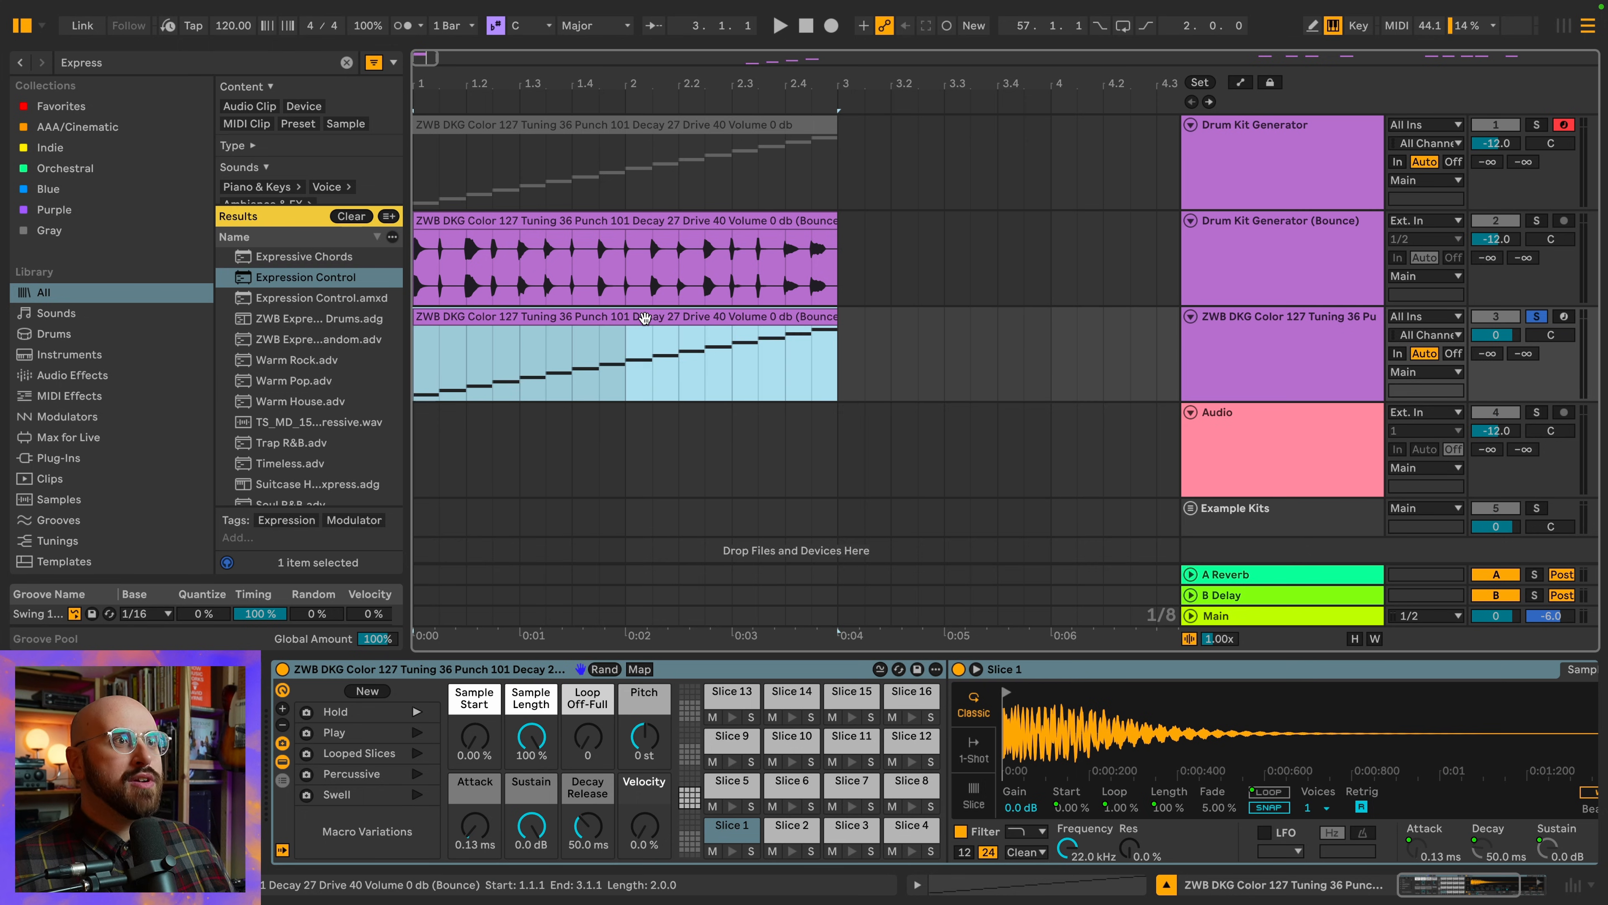
{"action": "key", "text": "space"}
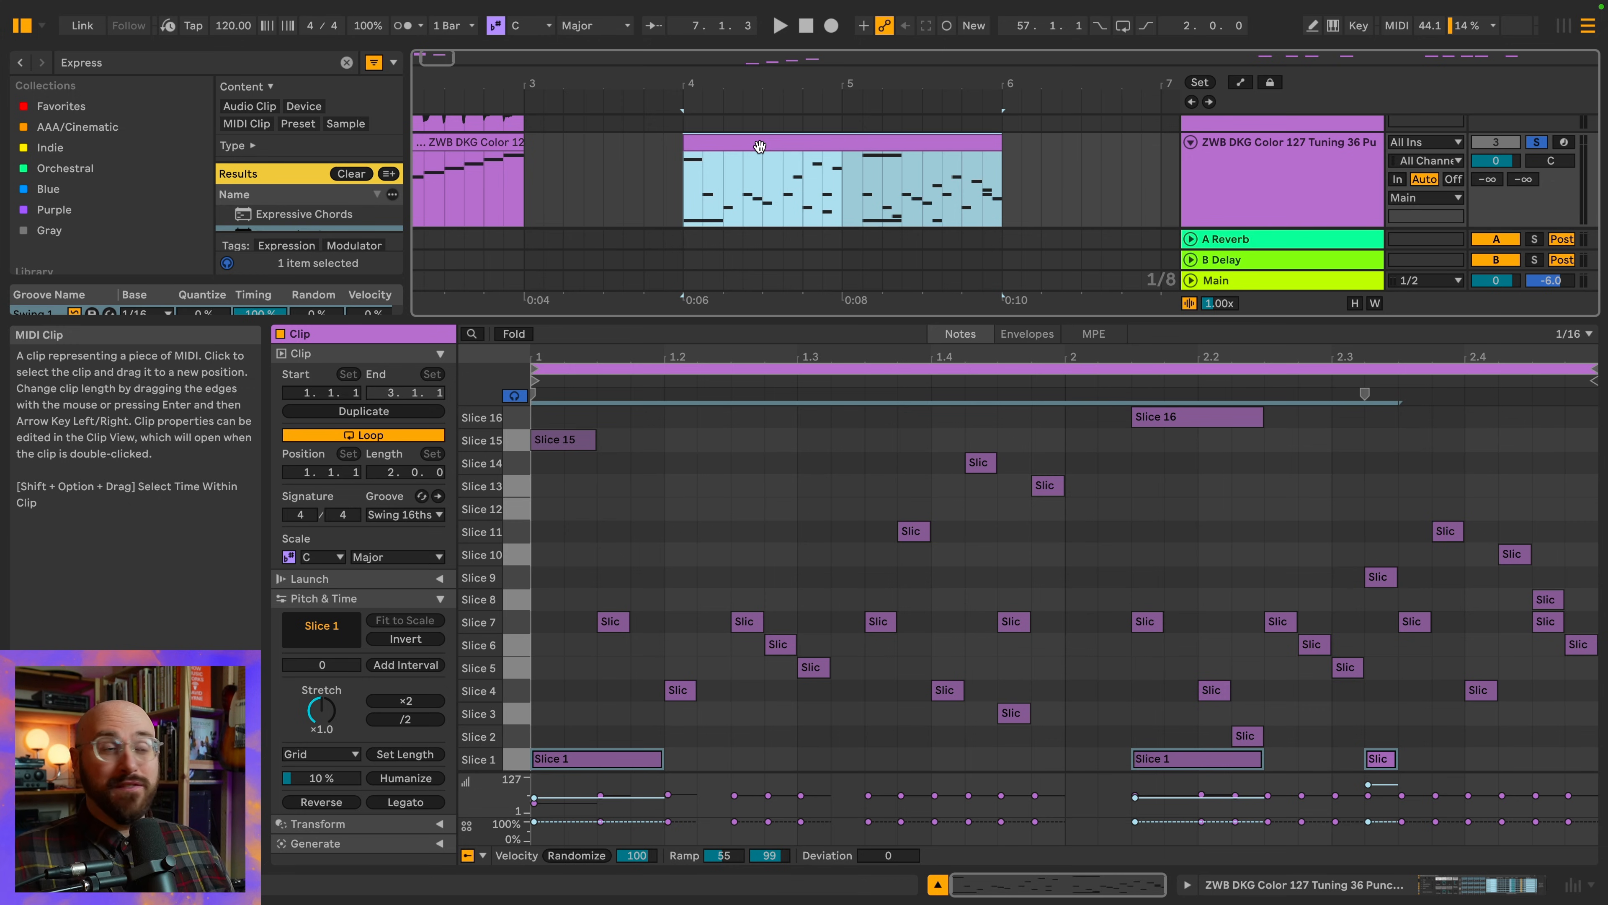
{"action": "key", "text": "space"}
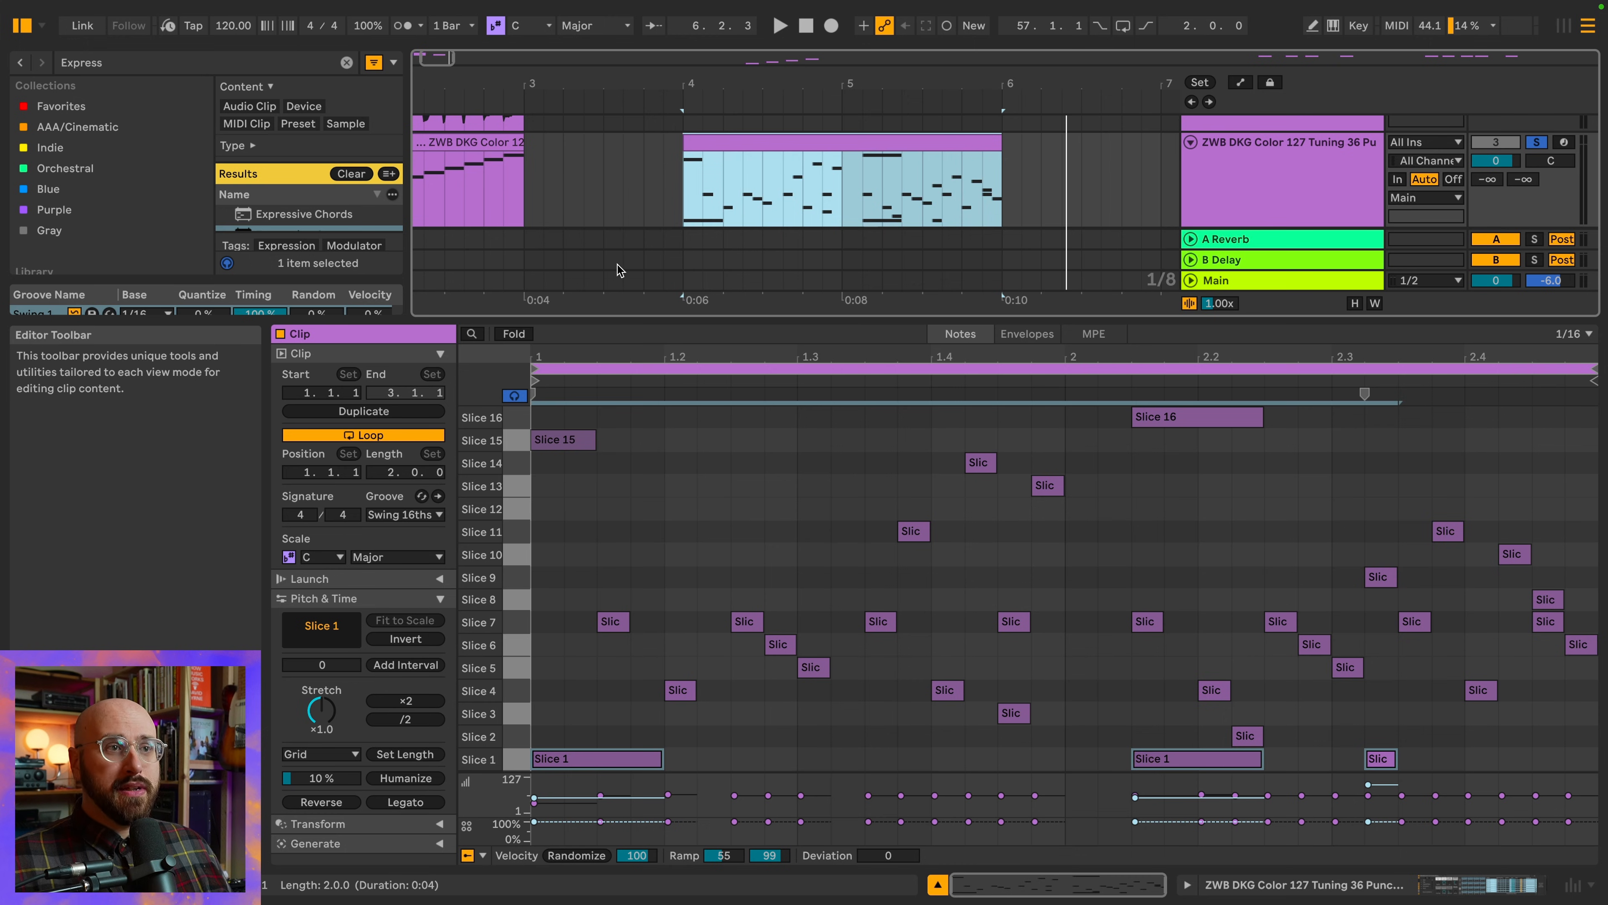
Reactivate the original MIDI clip on the Drum Kit Generator track and show that track's devices
{"action": "scroll", "coordinate": [540, 216], "scroll_direction": "up", "scroll_amount": 3}
{"action": "scroll", "coordinate": [557, 209], "scroll_direction": "up", "scroll_amount": 3}
{"action": "left_click", "coordinate": [530, 130]}
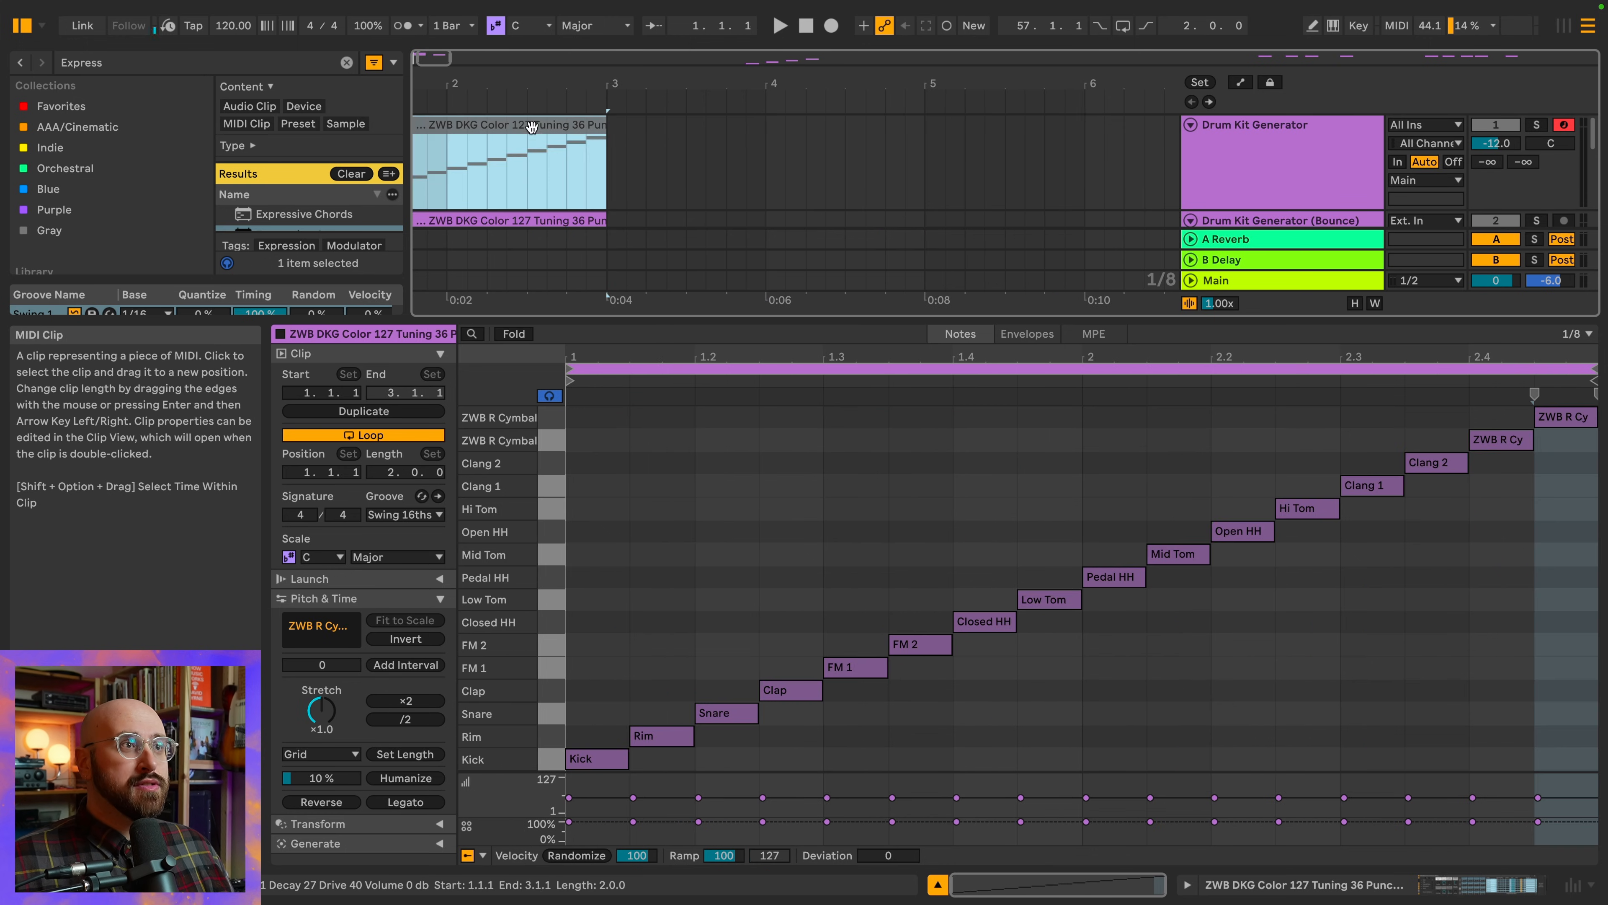
{"action": "key", "text": "0"}
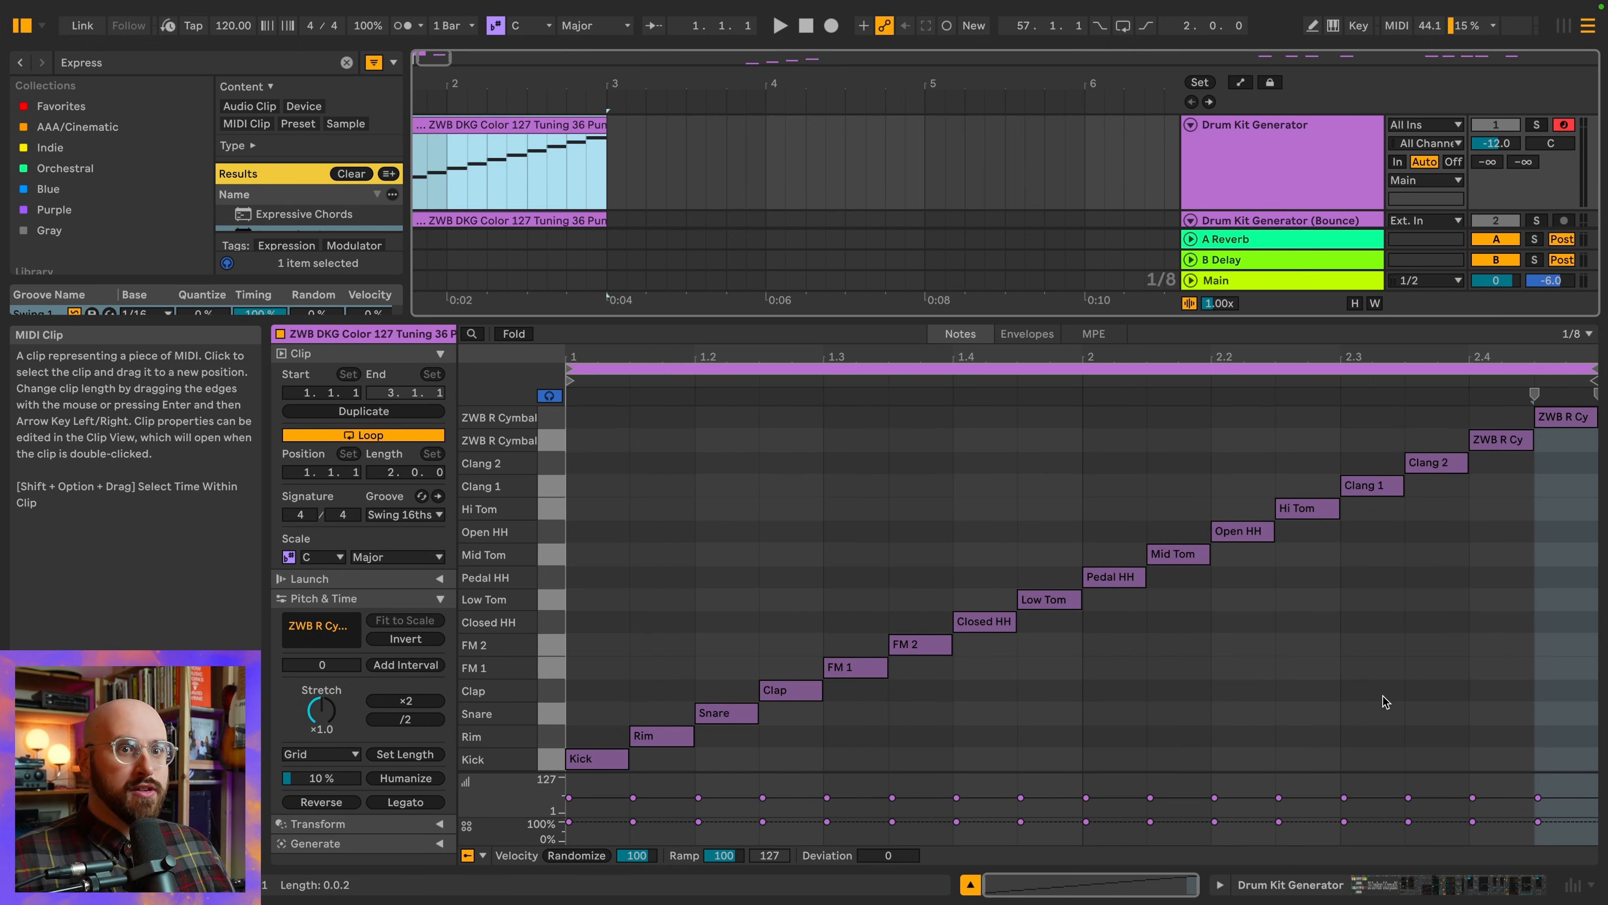
{"action": "key", "text": "shift+Tab"}
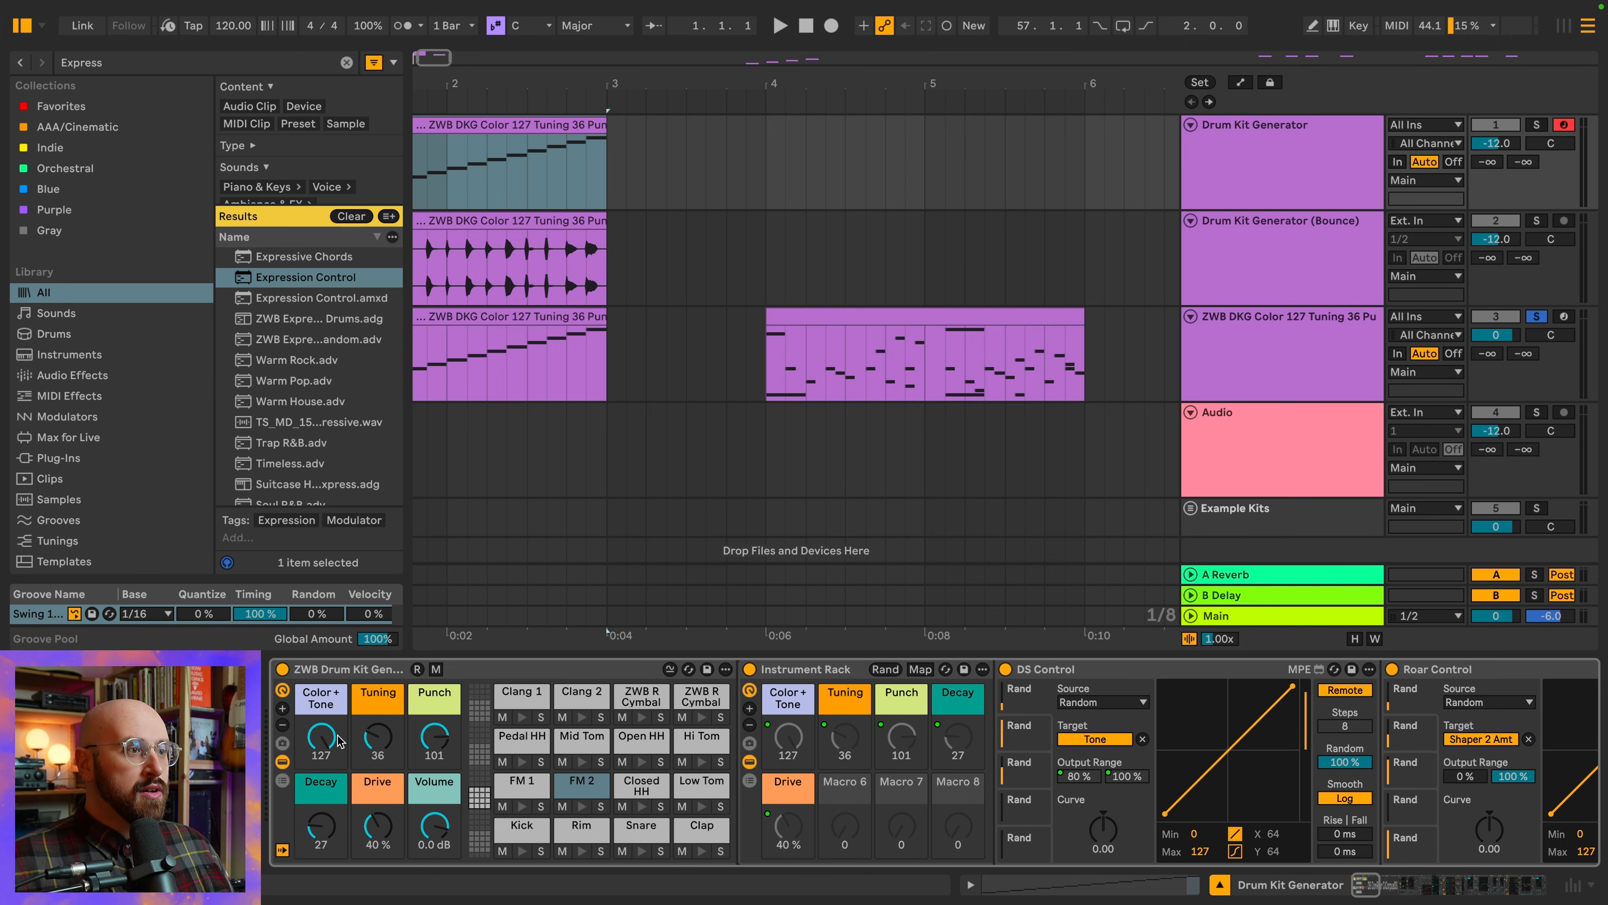
Set the drum kit generator macros to Color + Tone 44, Tuning 100, Punch 61, Decay 15 and Drive 100%
{"action": "left_click_drag", "start_coordinate": [321, 737], "coordinate": [321, 809]}
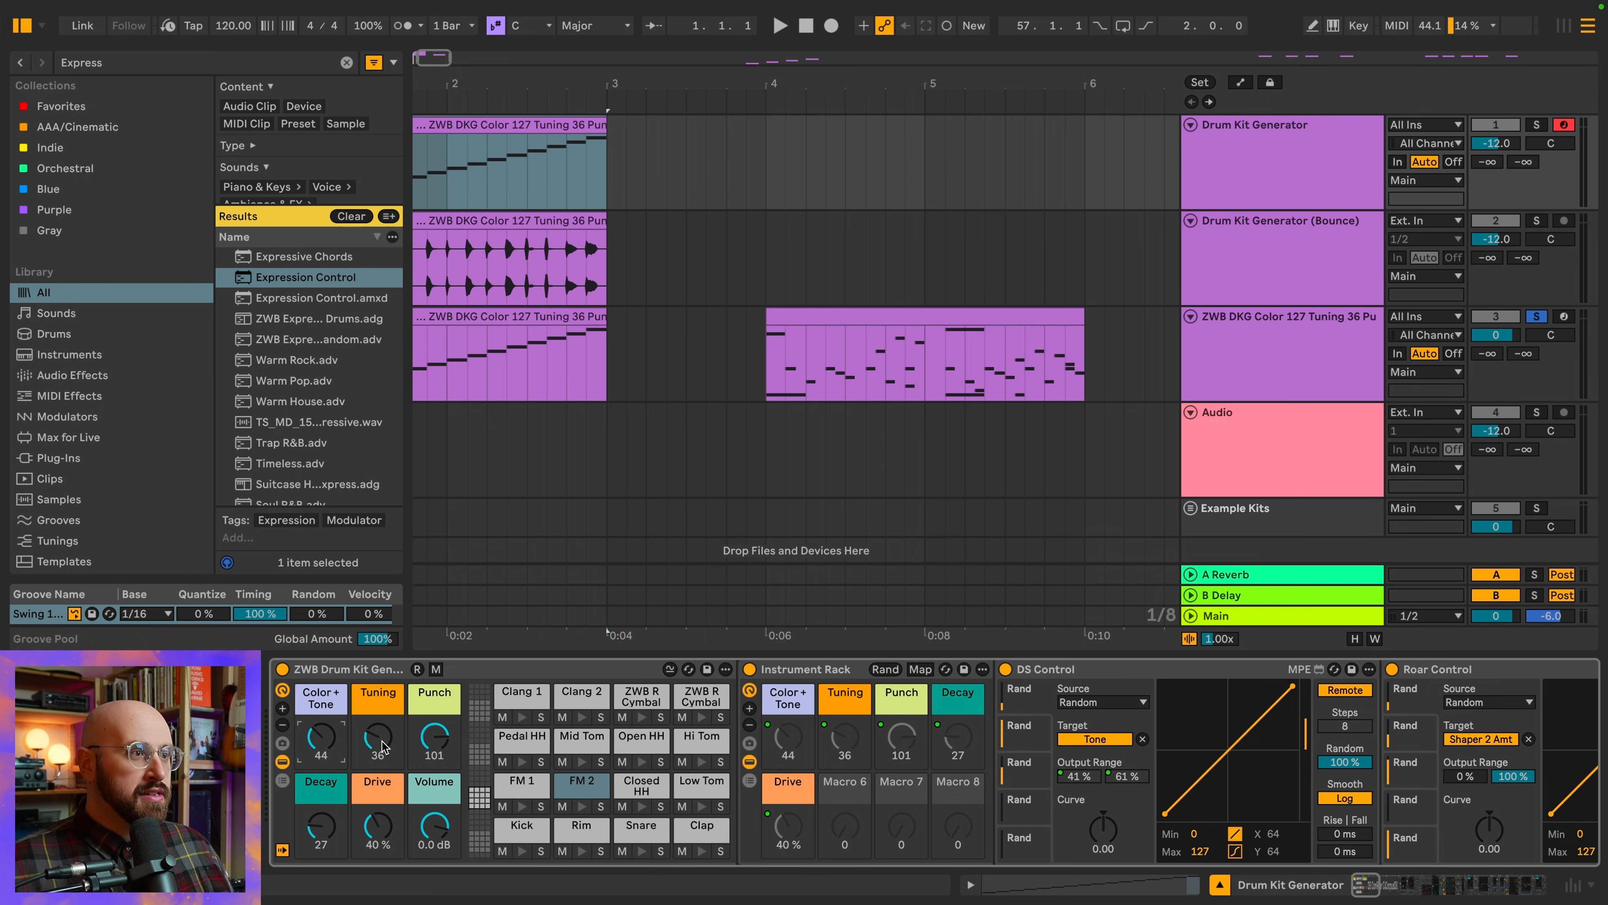
{"action": "left_click_drag", "start_coordinate": [383, 748], "coordinate": [435, 757]}
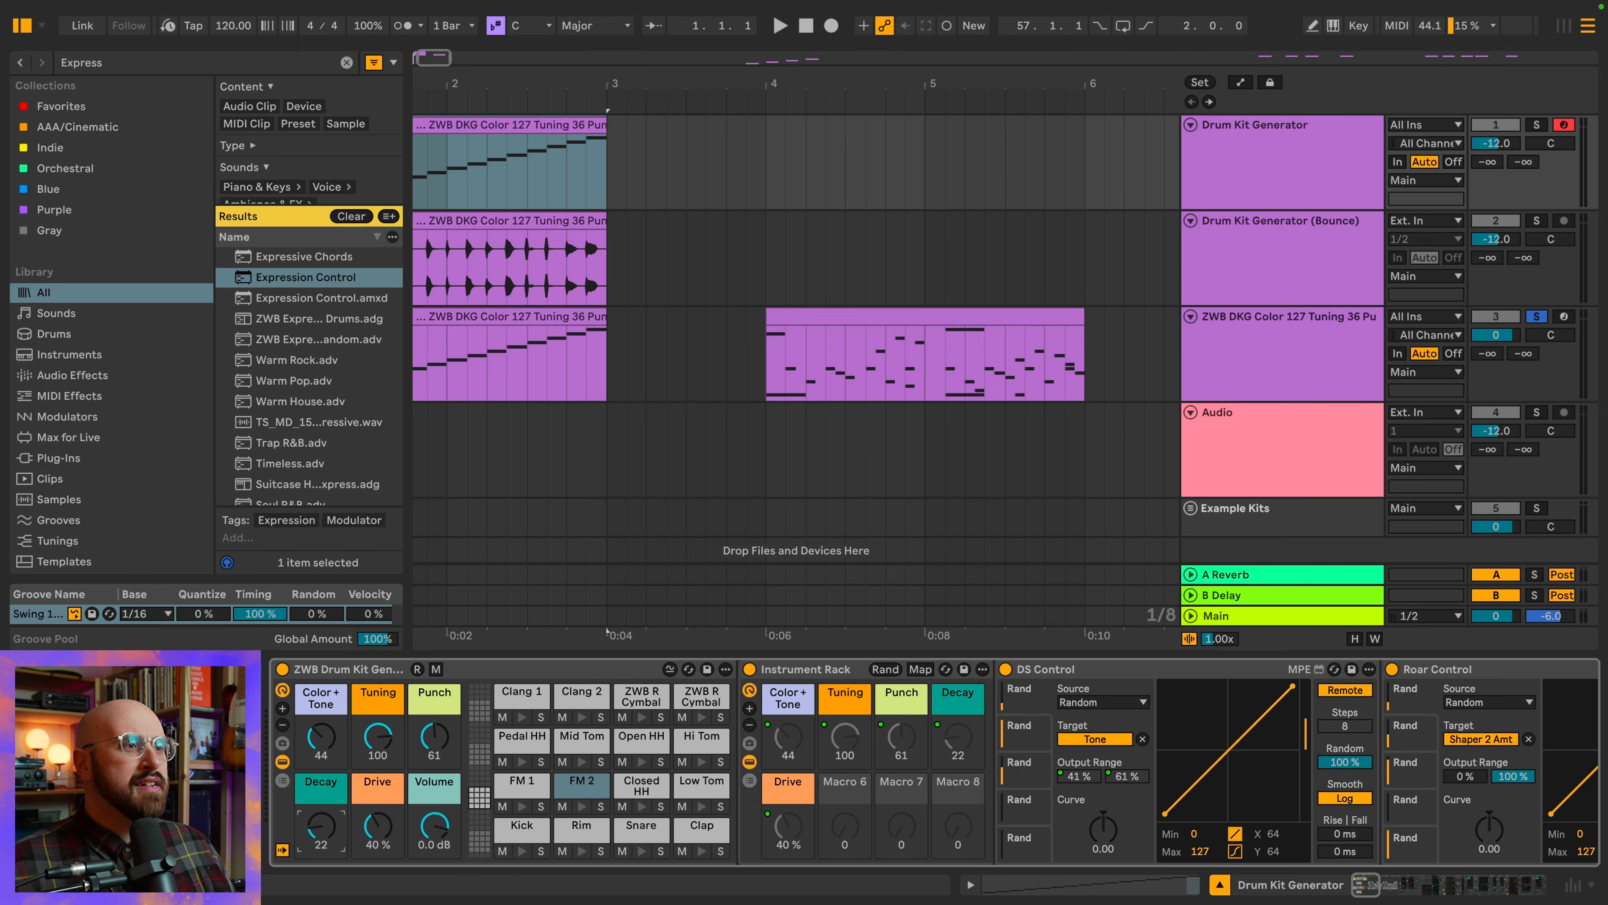
{"action": "left_click_drag", "start_coordinate": [378, 825], "coordinate": [377, 792]}
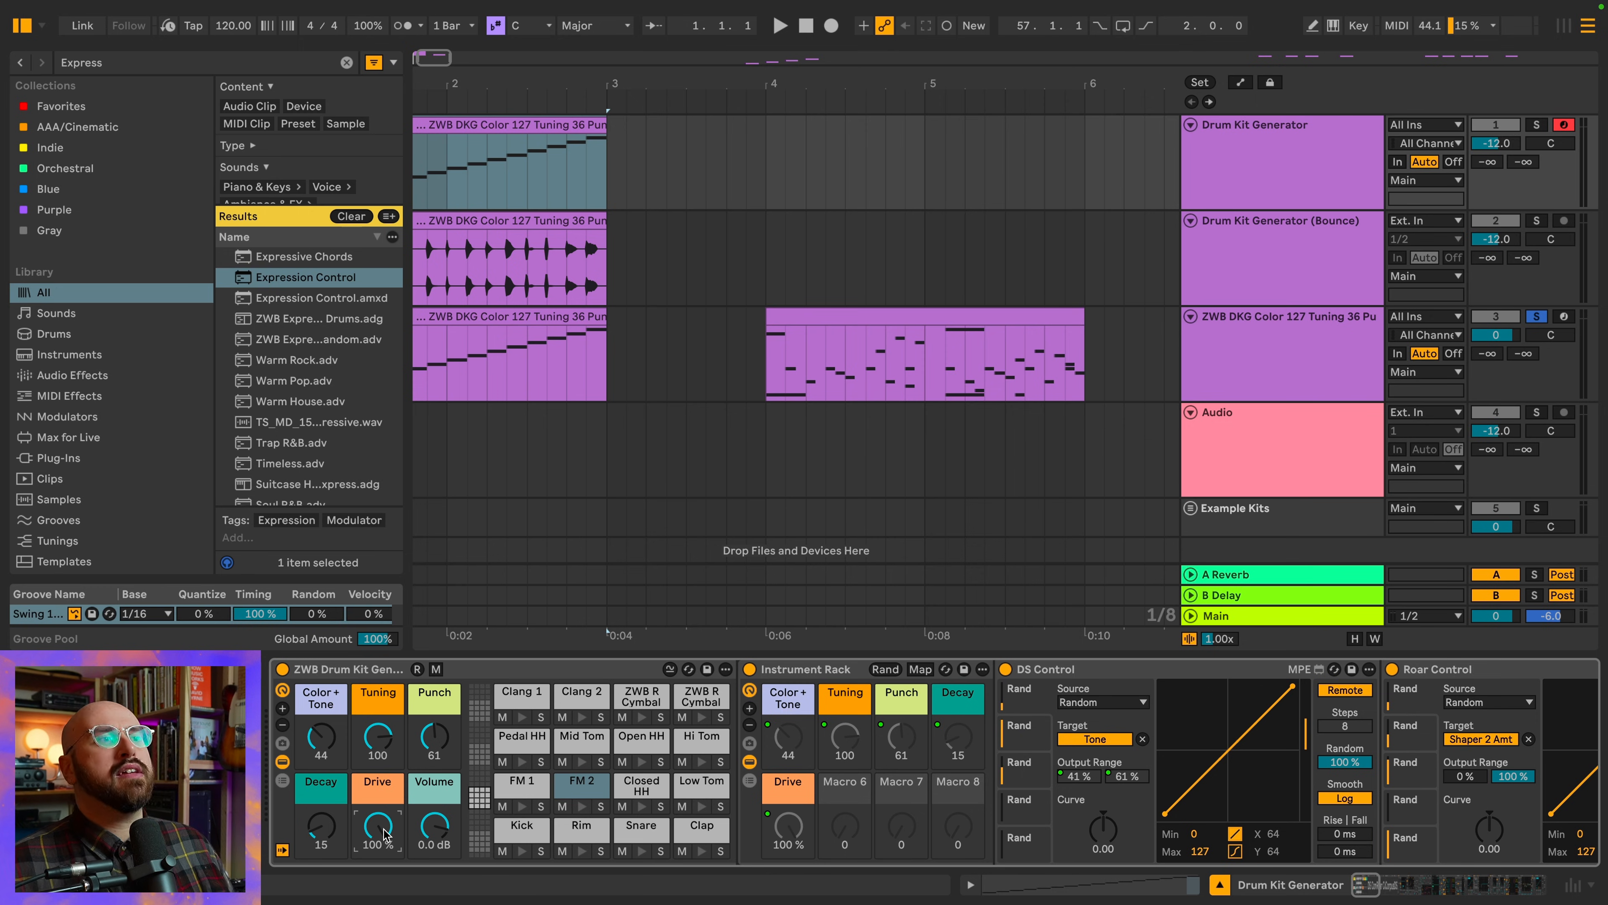
Bounce the Drum Kit Generator's MIDI clip to a new track
{"action": "left_click", "coordinate": [545, 134]}
{"action": "right_click", "coordinate": [546, 134]}
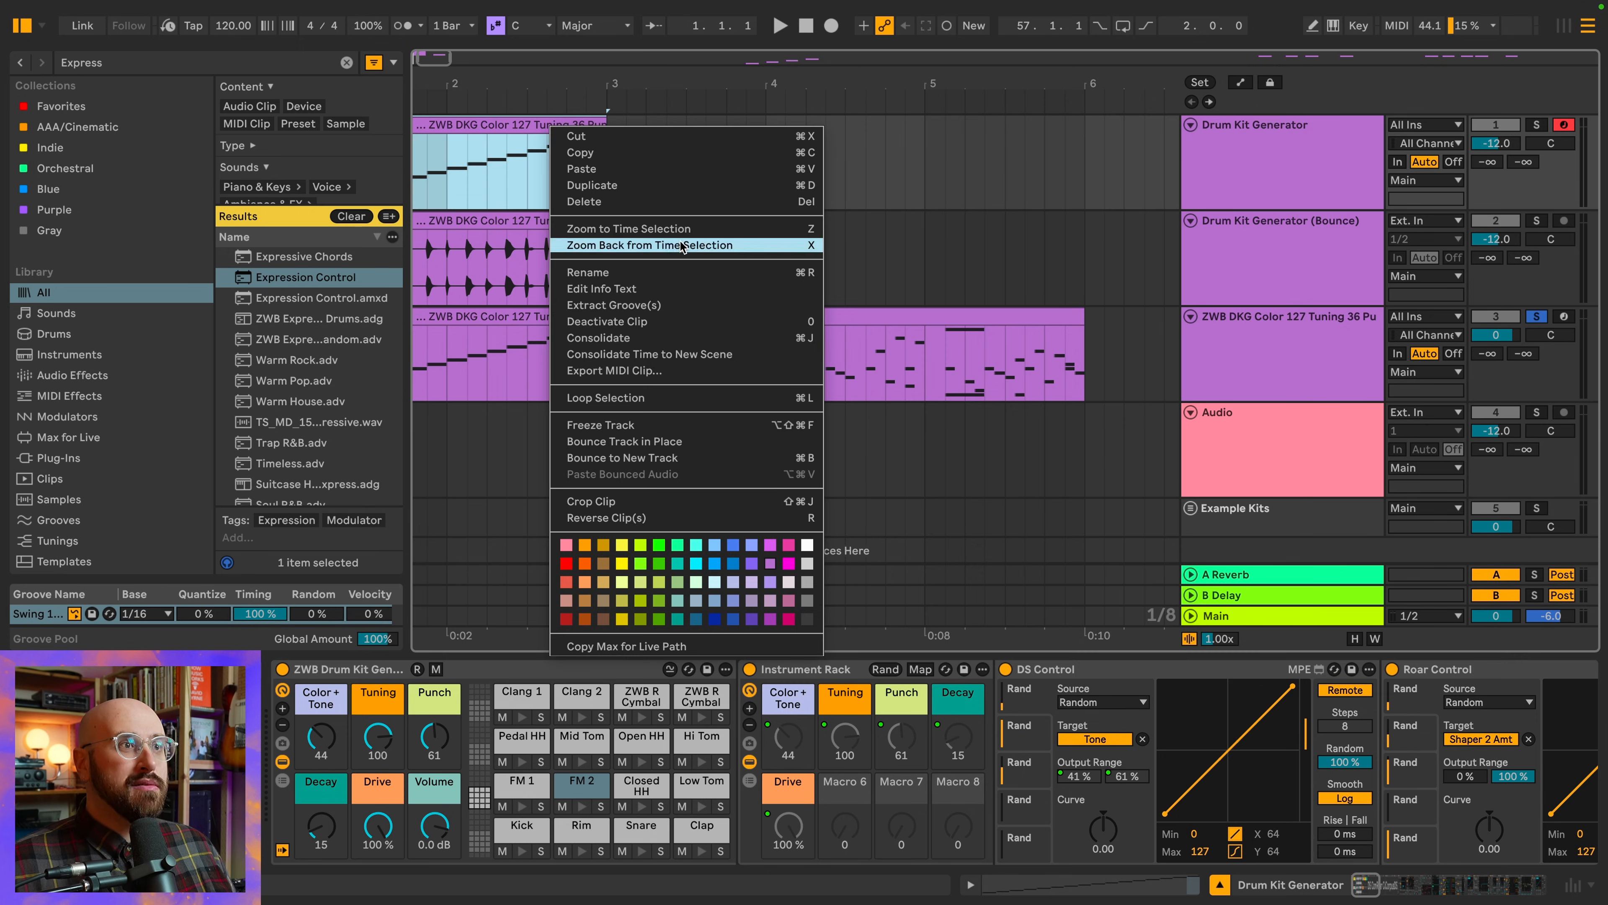
{"action": "left_click", "coordinate": [690, 457]}
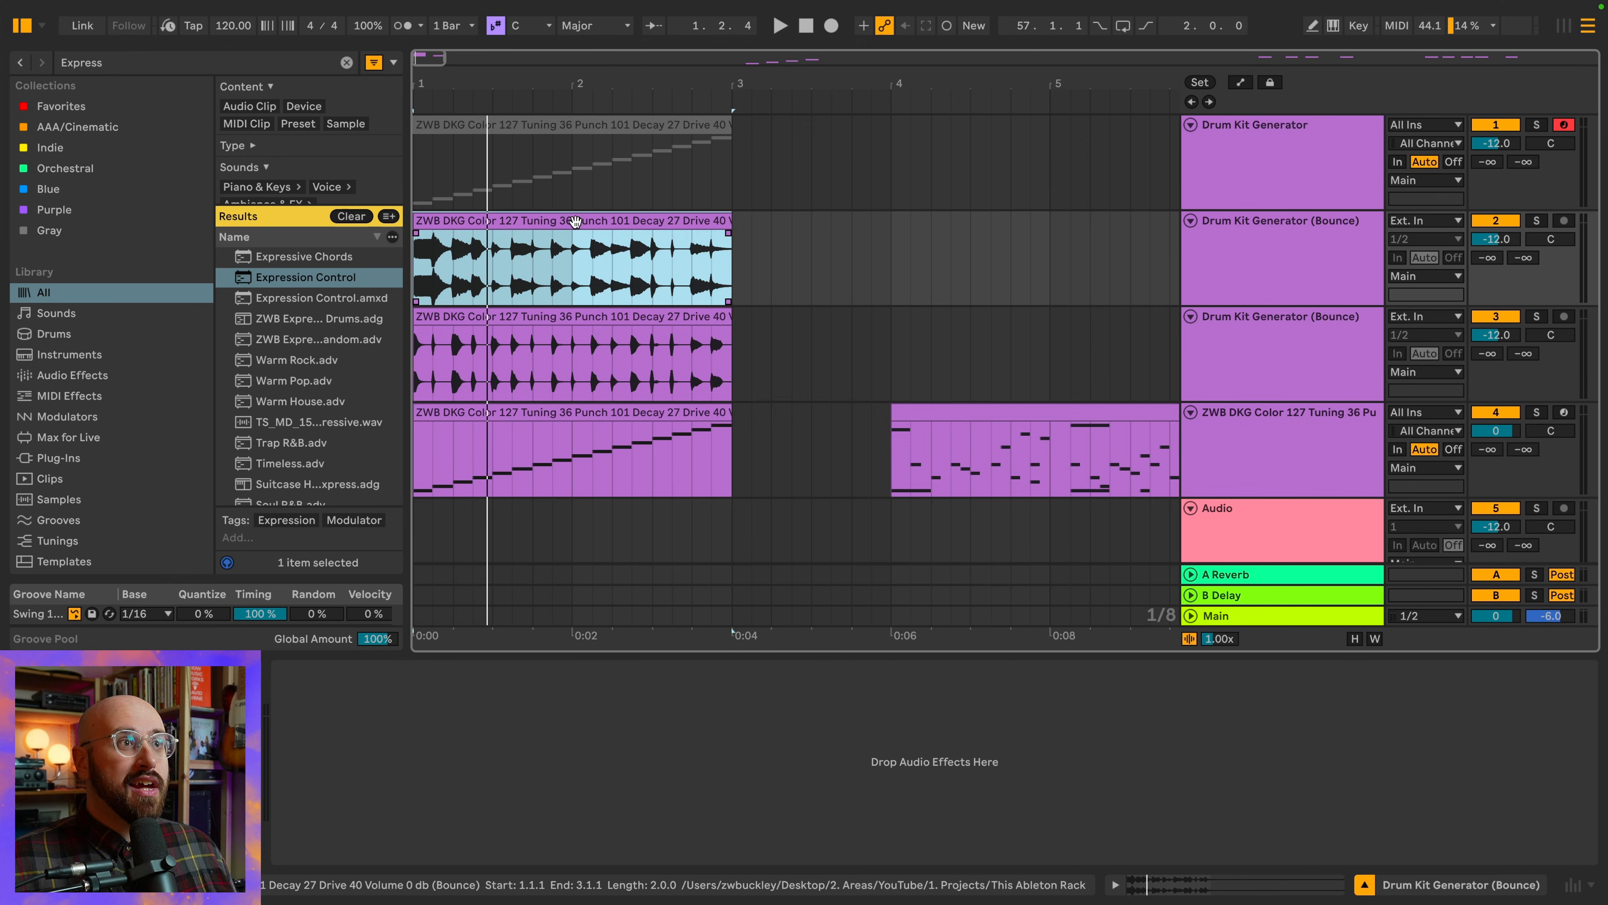
Slice the new bounce to a new MIDI track per 1/8 note, using the Default preset with preserve warped timing off
{"action": "right_click", "coordinate": [574, 221]}
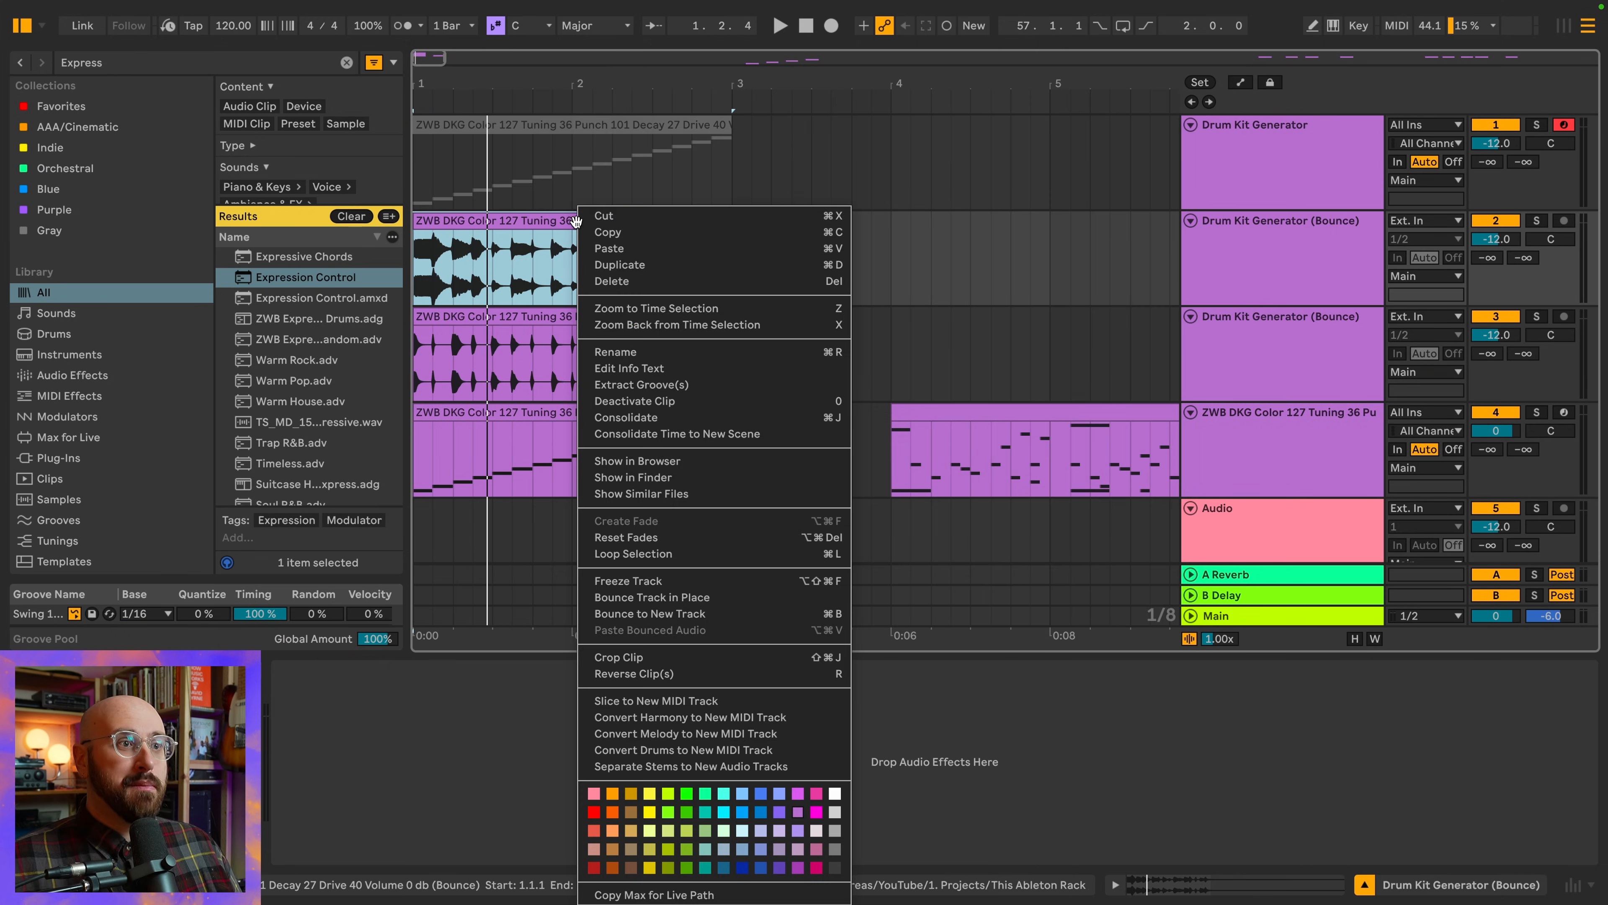
{"action": "left_click", "coordinate": [739, 701]}
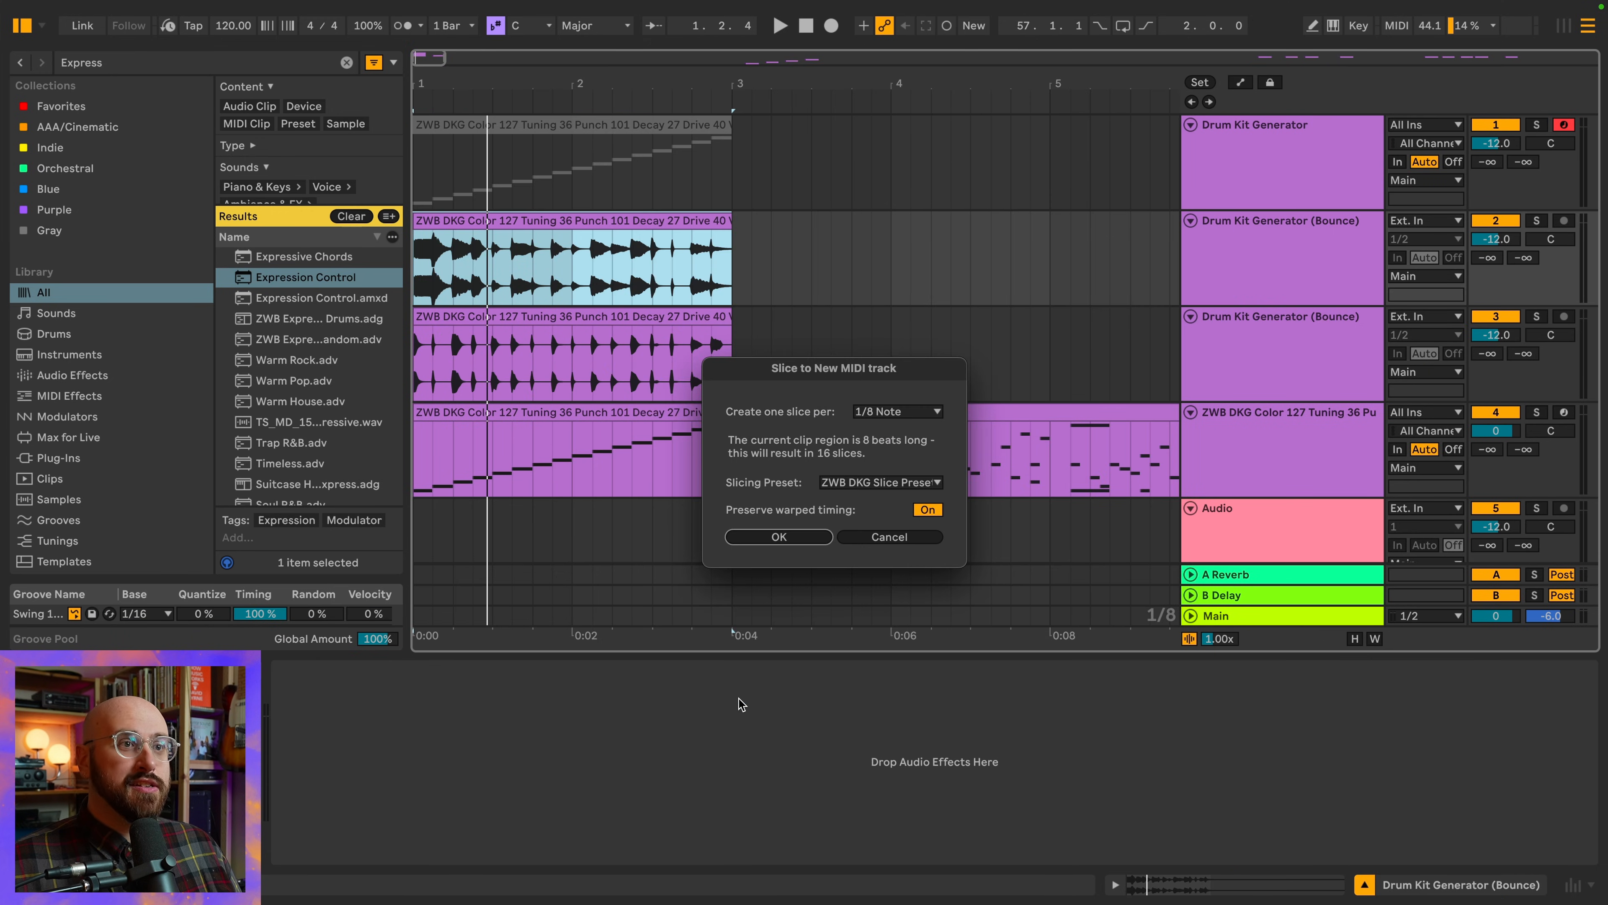
{"action": "left_click", "coordinate": [899, 483]}
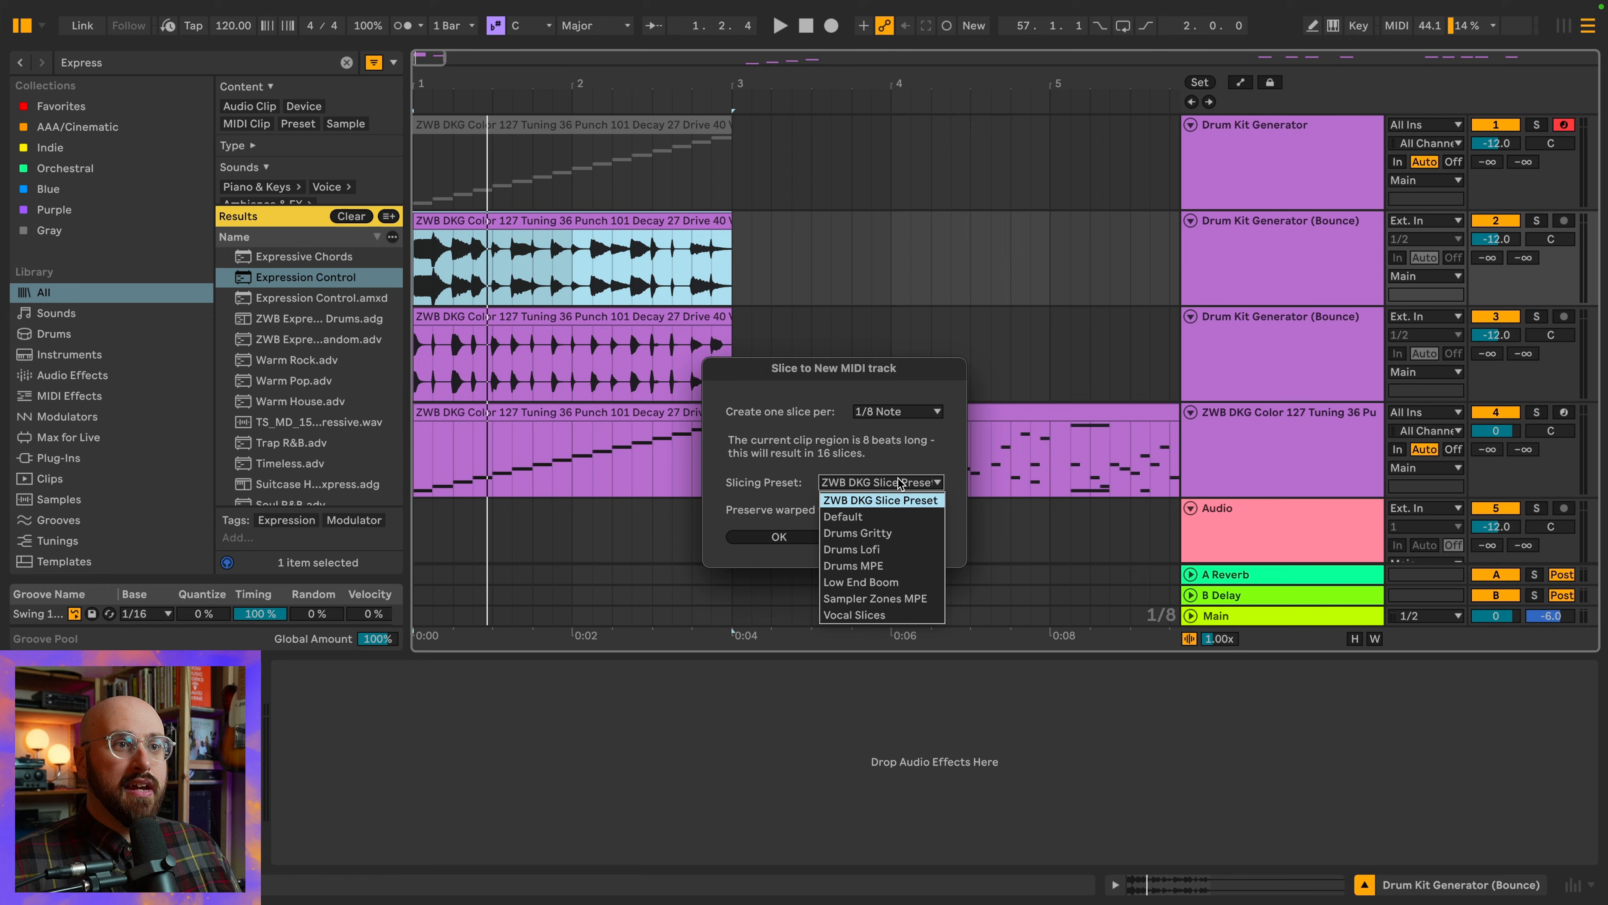
{"action": "left_click", "coordinate": [899, 516]}
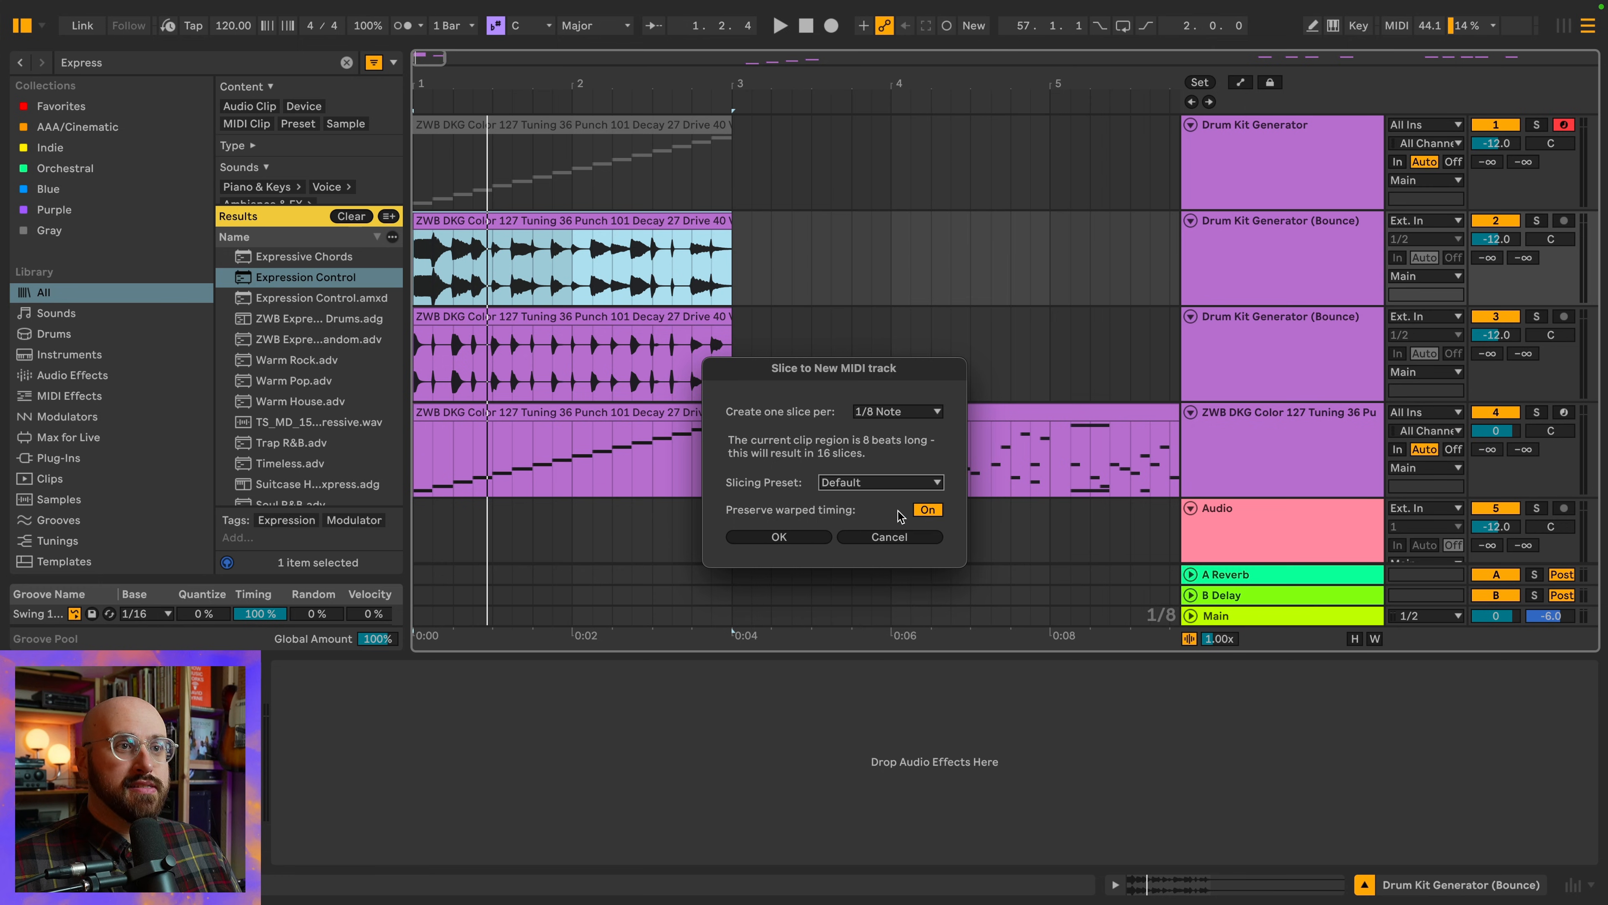
{"action": "left_click", "coordinate": [928, 510]}
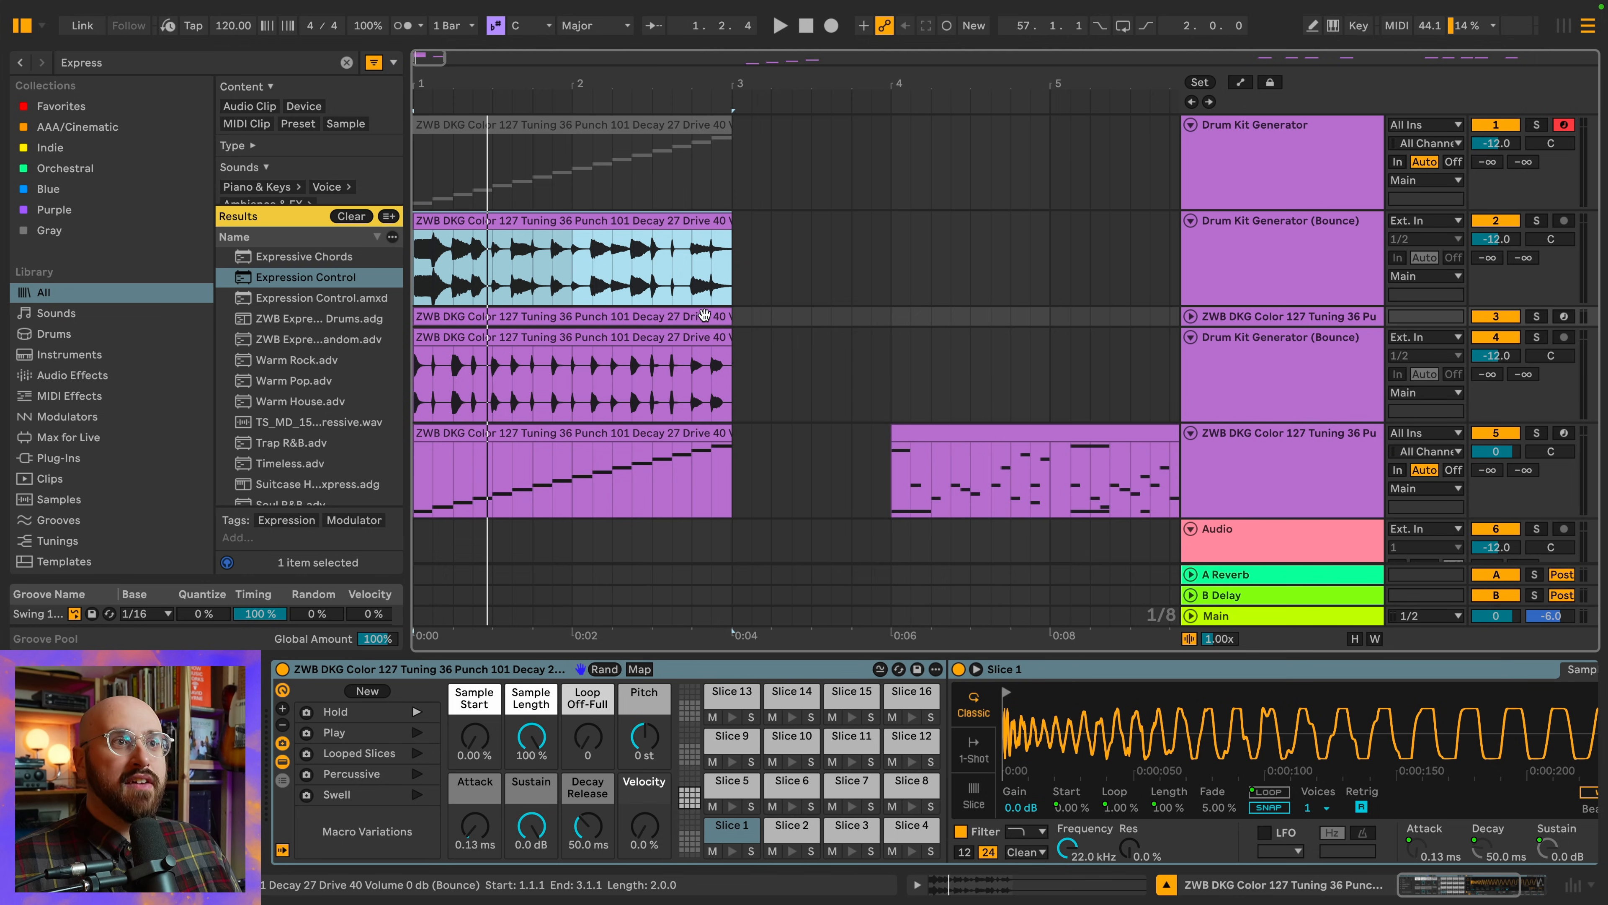
Move the MIDI pattern clip at bar 4 from the earlier sliced kit to the newly sliced kit's track and play it
{"action": "left_click_drag", "start_coordinate": [1008, 423], "coordinate": [1010, 313]}
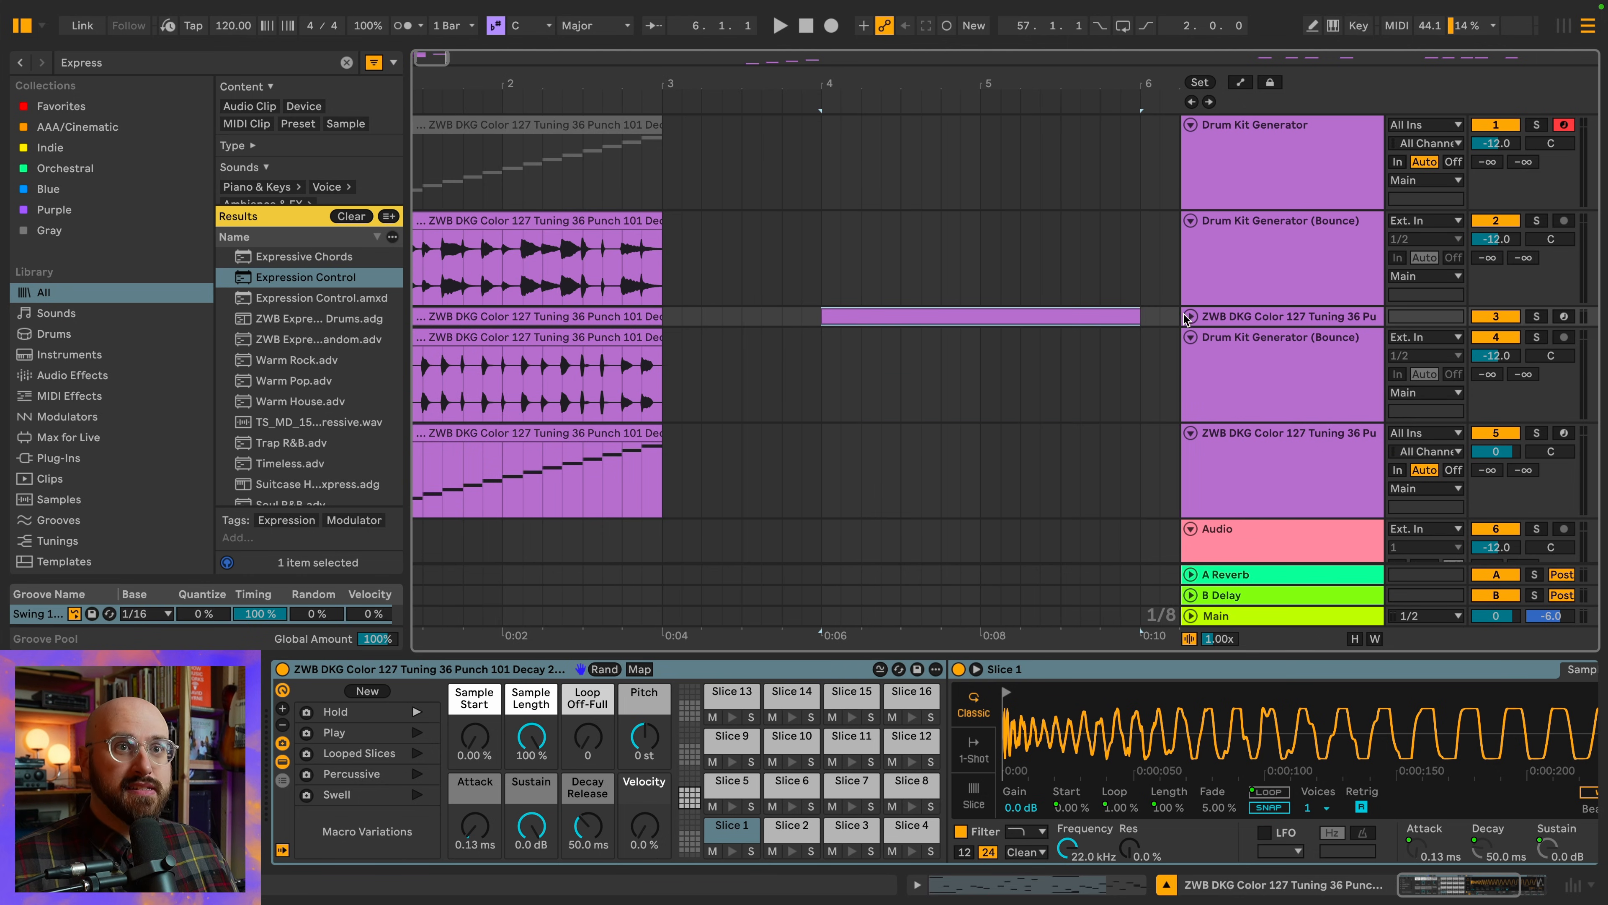
{"action": "key", "text": "space"}
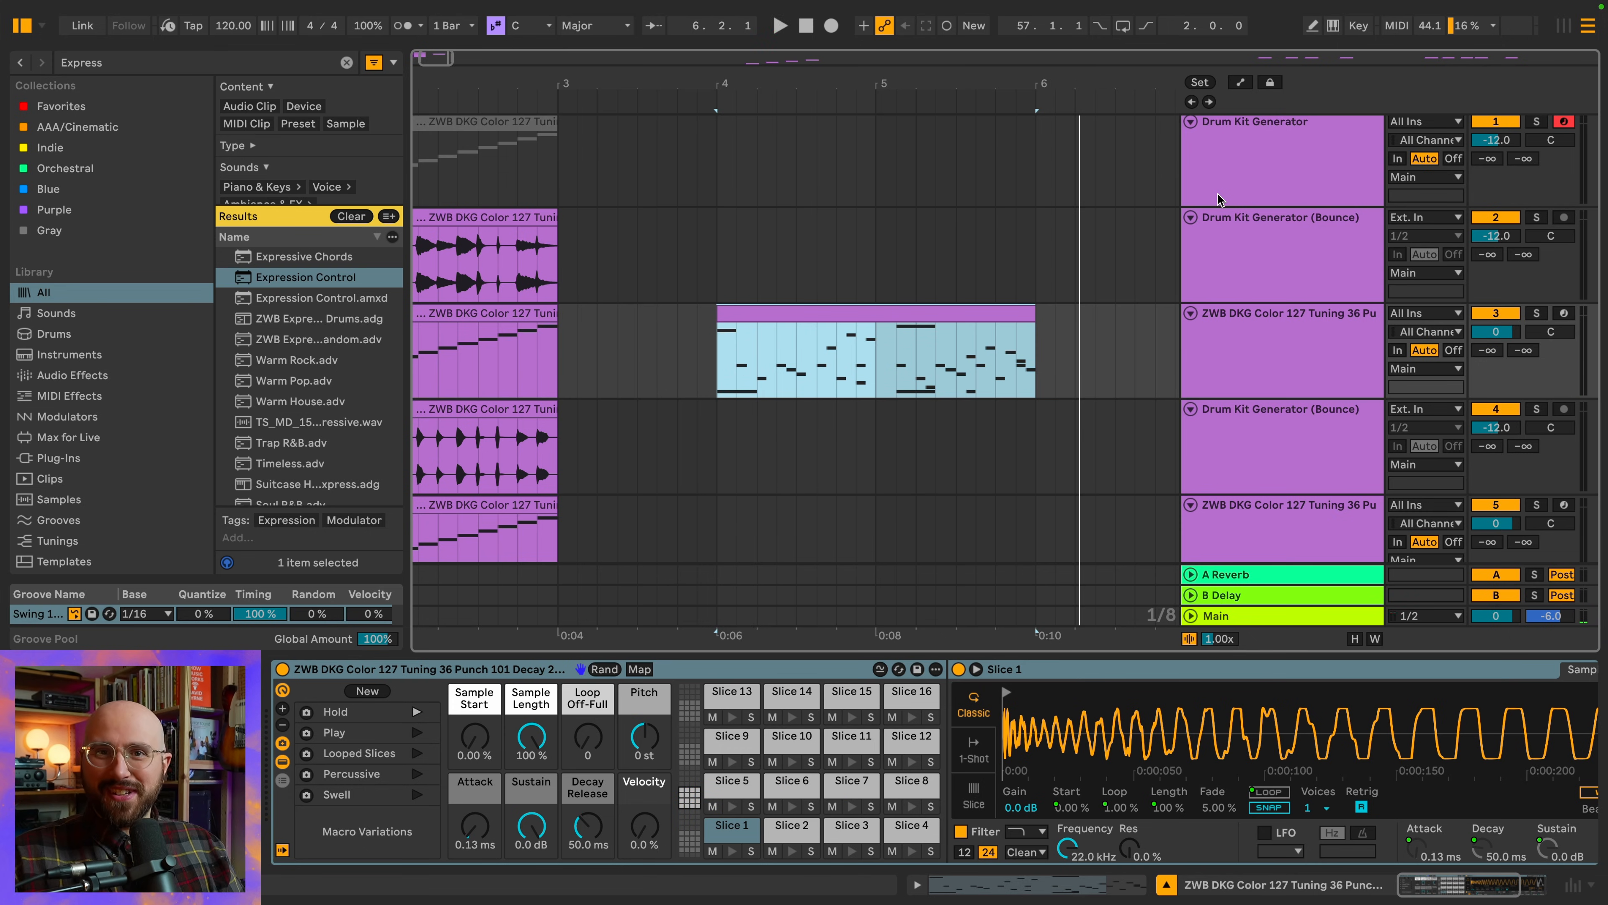
Copy the MIDI pattern clip from the new kit's track to the earlier sliced kit's track, starting at bar 6
{"action": "scroll", "coordinate": [1062, 214], "scroll_direction": "right", "scroll_amount": 3}
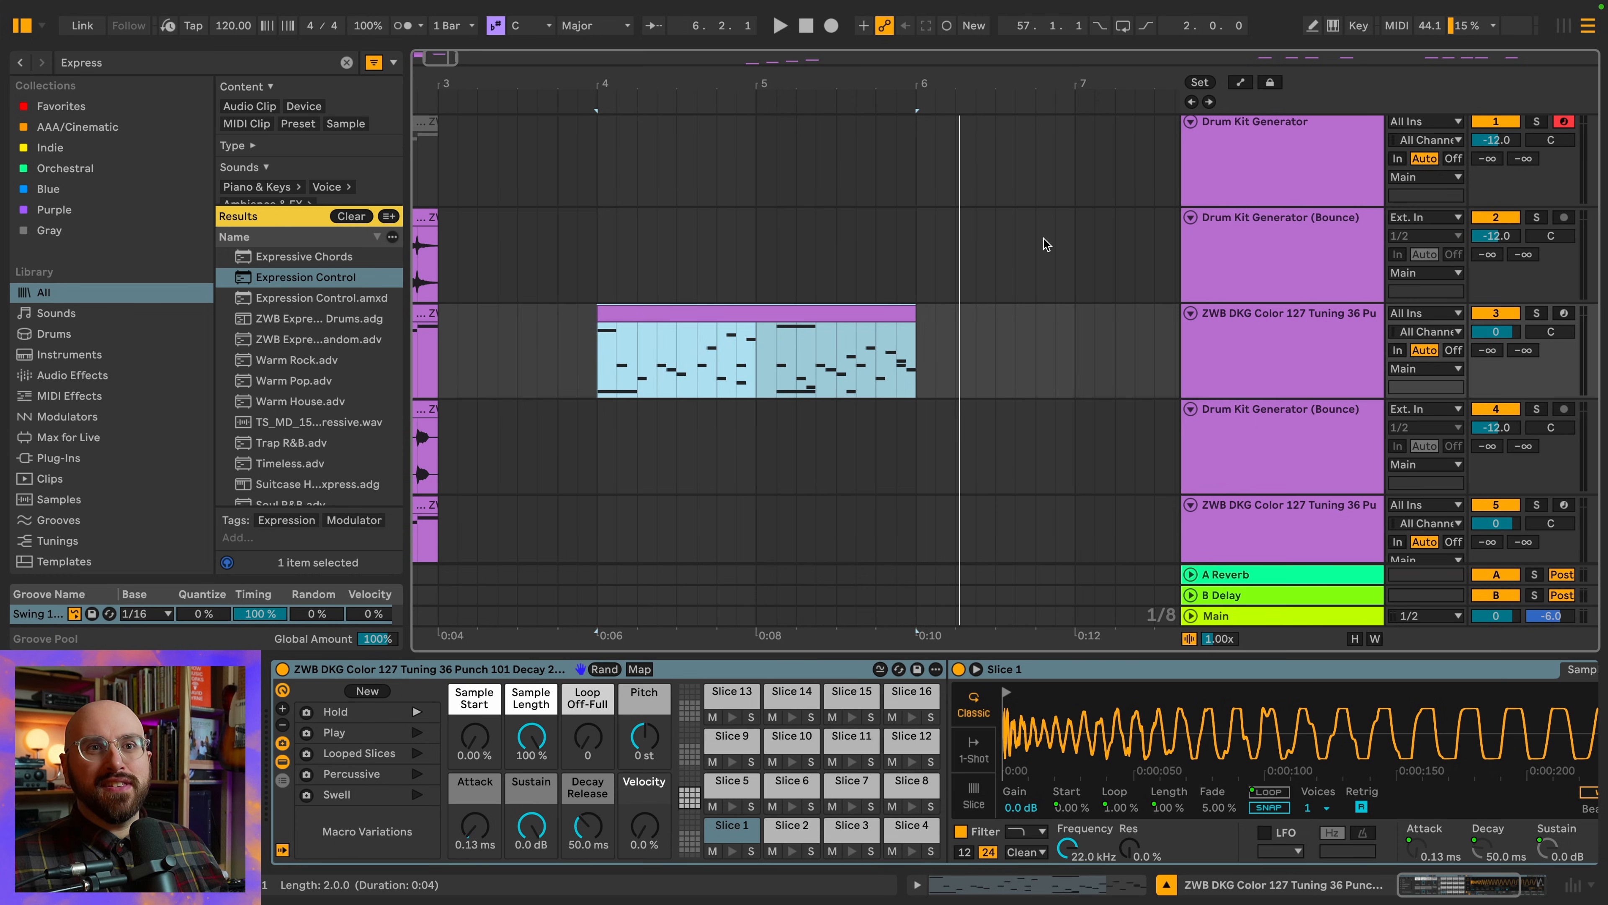
{"action": "scroll", "coordinate": [1043, 241], "scroll_direction": "down", "scroll_amount": 2}
{"action": "scroll", "coordinate": [1038, 266], "scroll_direction": "down", "scroll_amount": 3}
{"action": "scroll", "coordinate": [1034, 297], "scroll_direction": "right", "scroll_amount": 2}
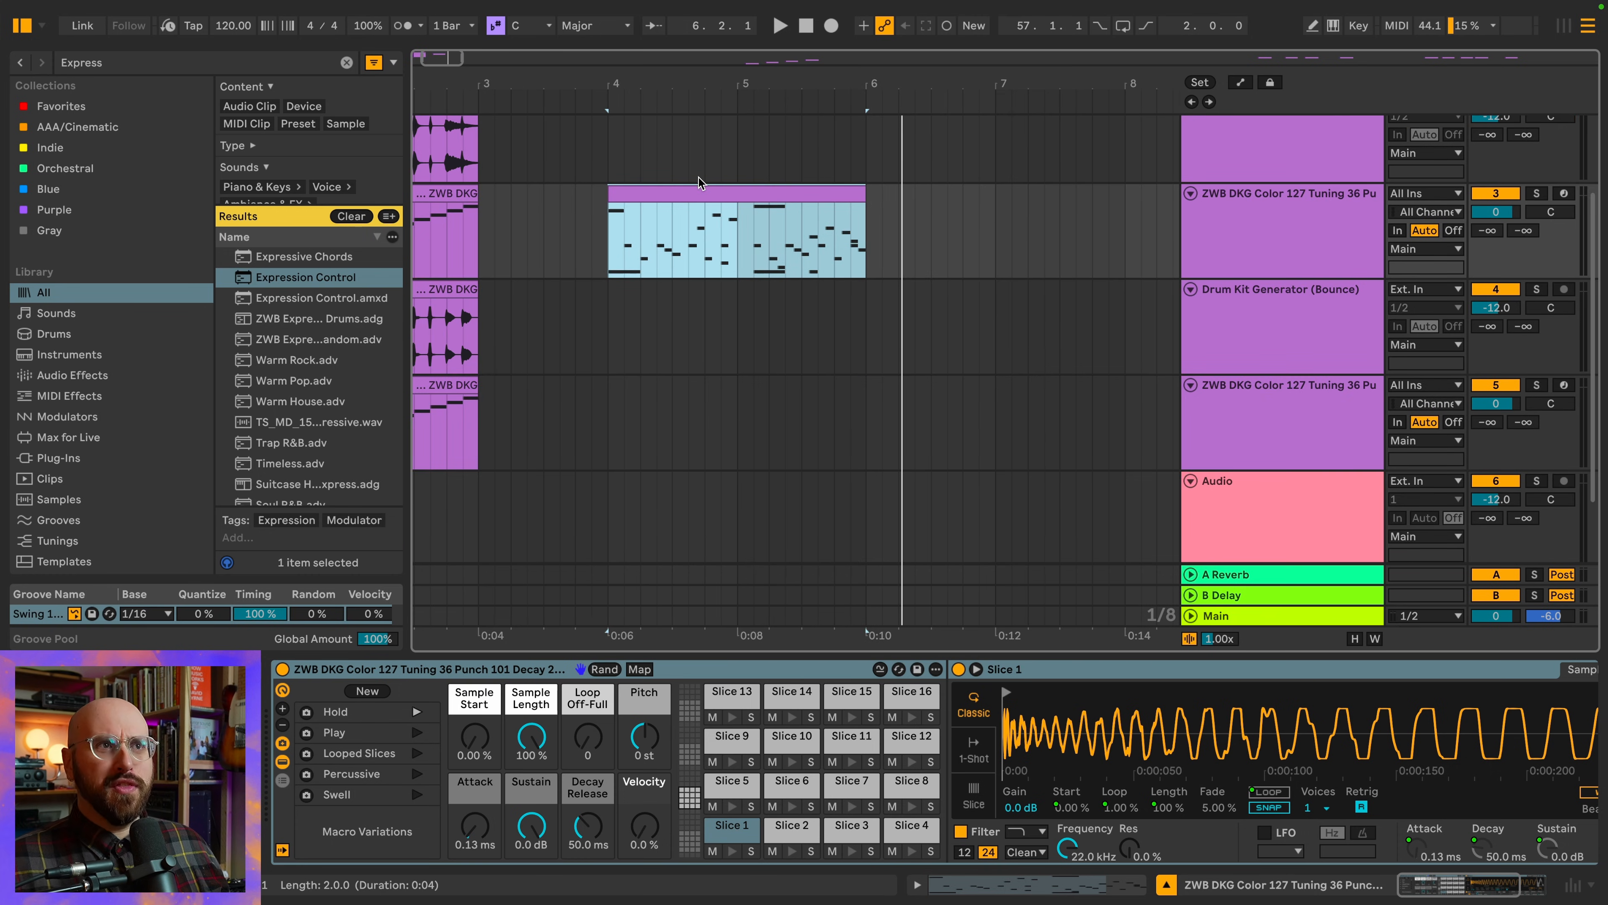
{"action": "left_click_drag", "start_coordinate": [698, 183], "coordinate": [958, 403]}
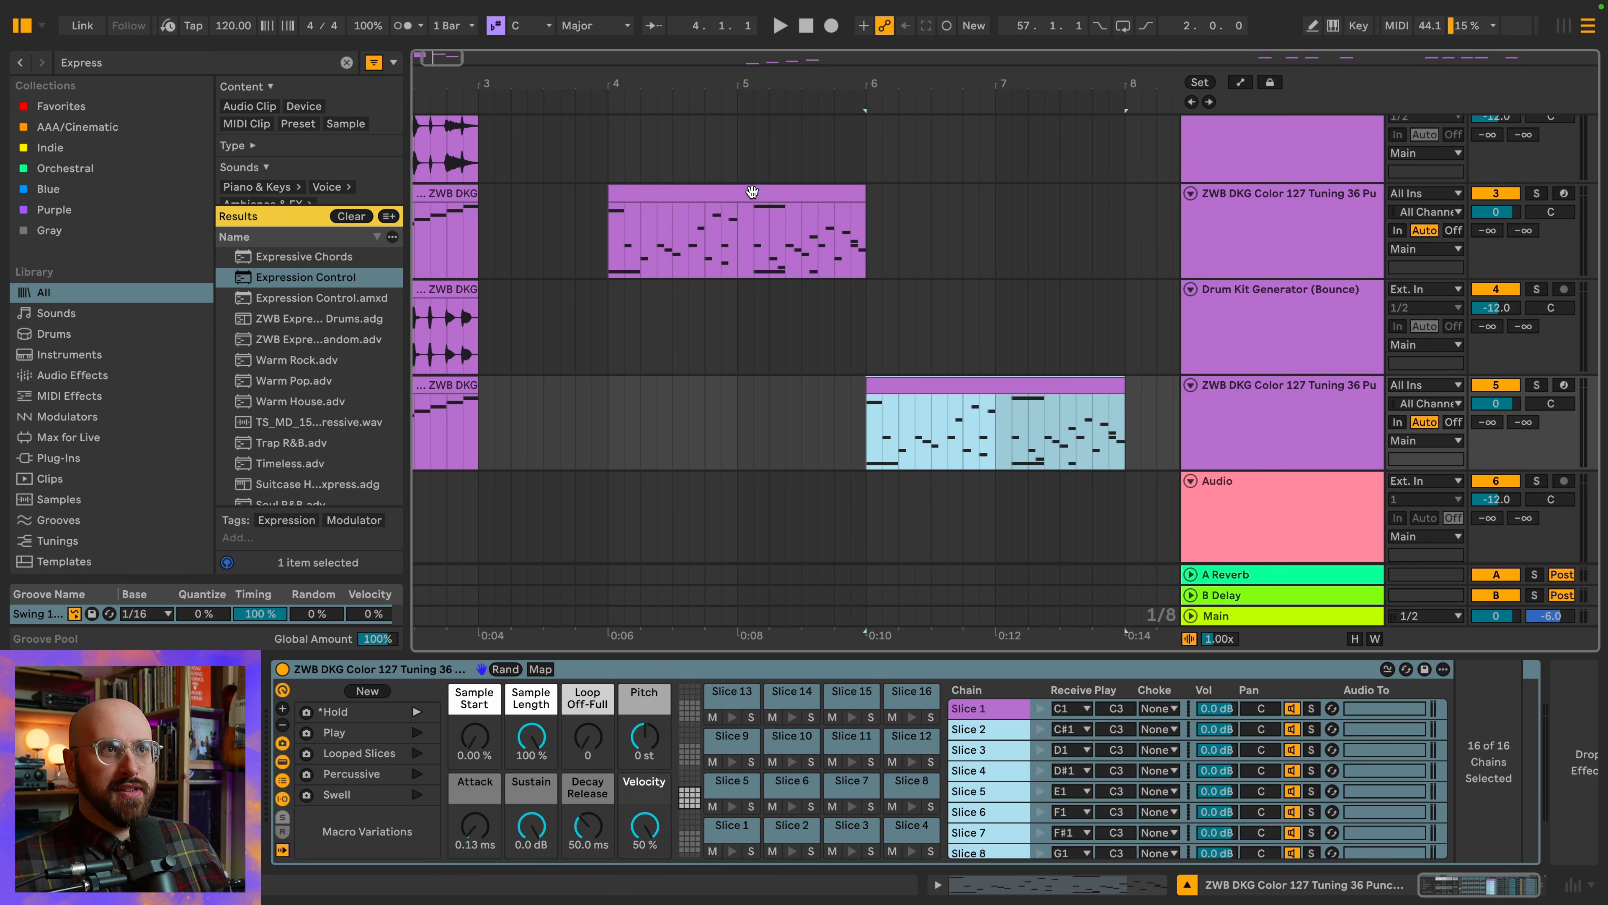
Play the arrangement from the new kit's pattern clip at bar 4 to compare the two sliced kits
{"action": "left_click", "coordinate": [752, 192]}
{"action": "scroll", "coordinate": [930, 184], "scroll_direction": "right", "scroll_amount": 5}
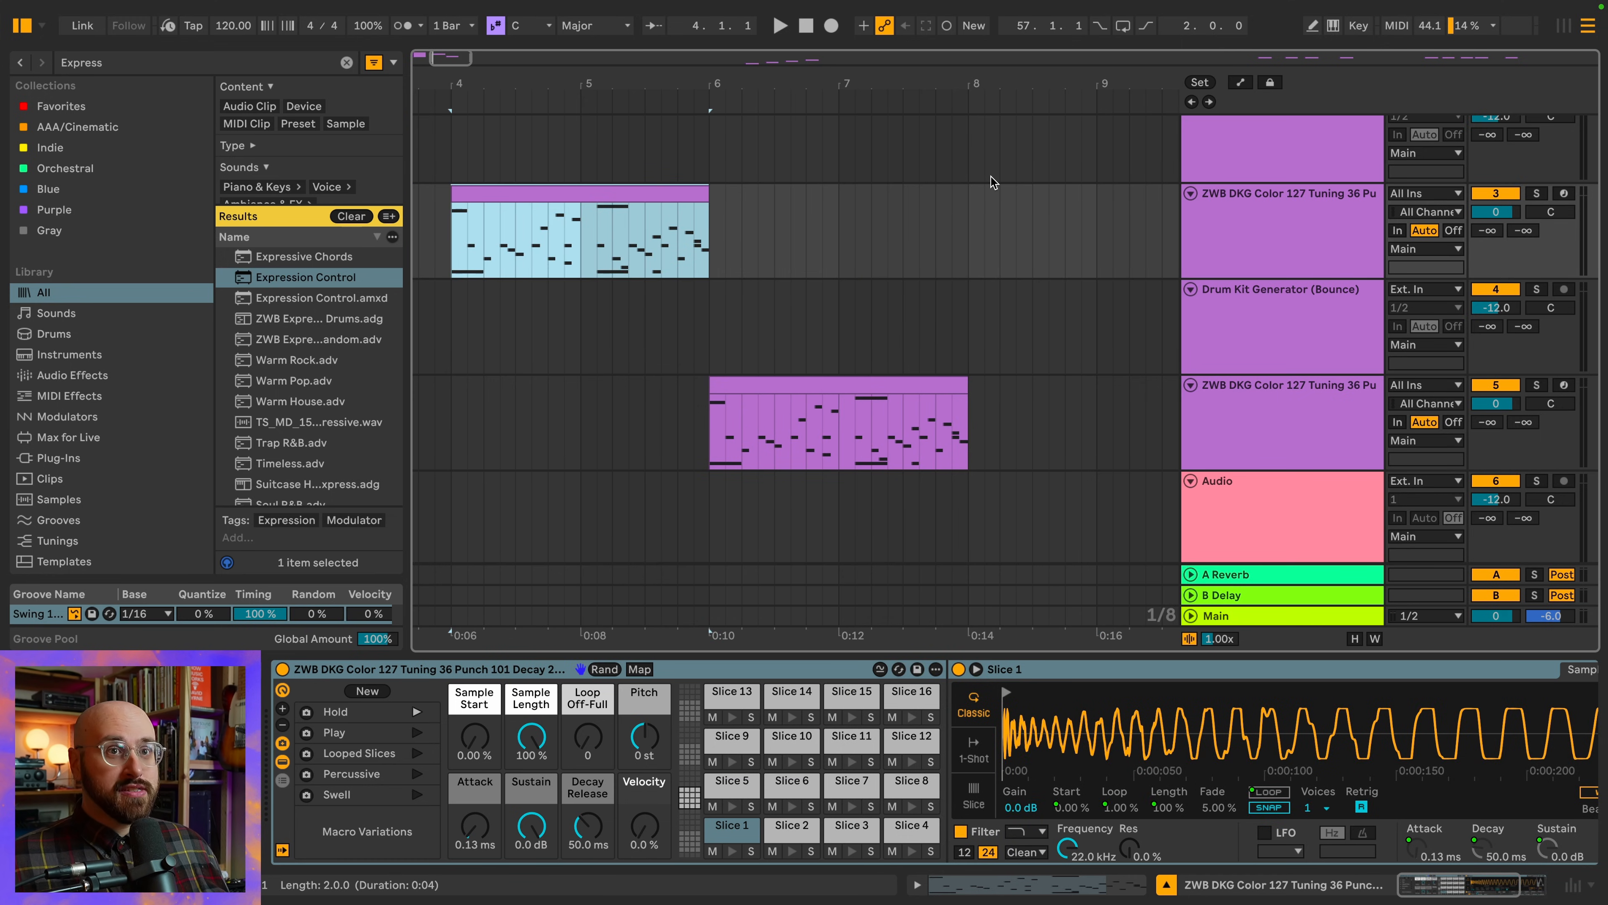
{"action": "key", "text": "space"}
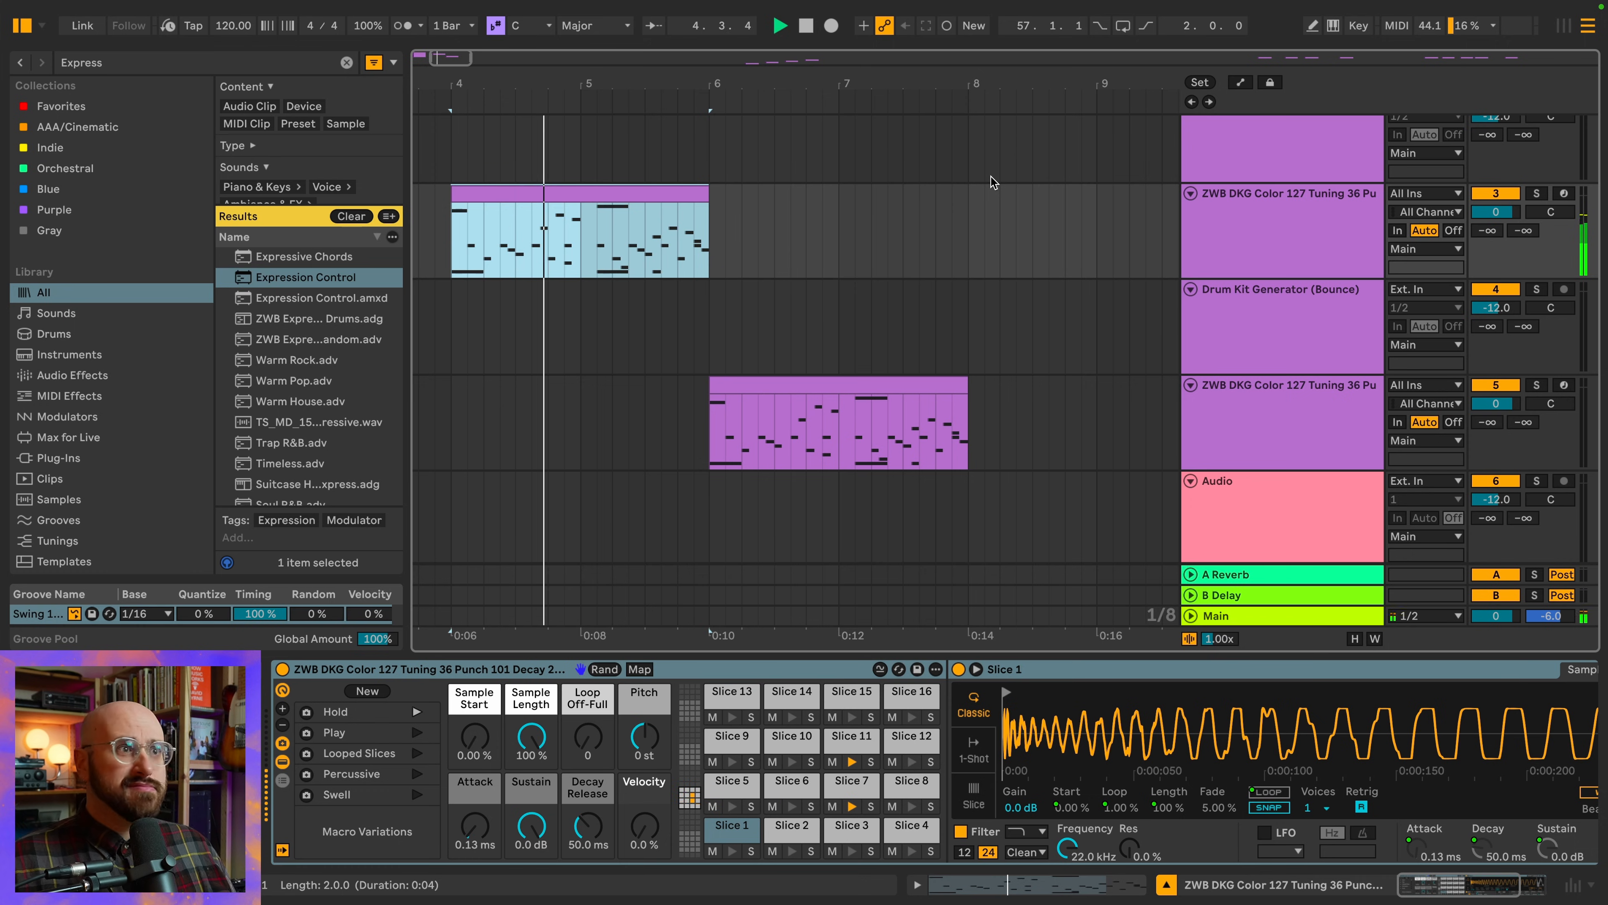